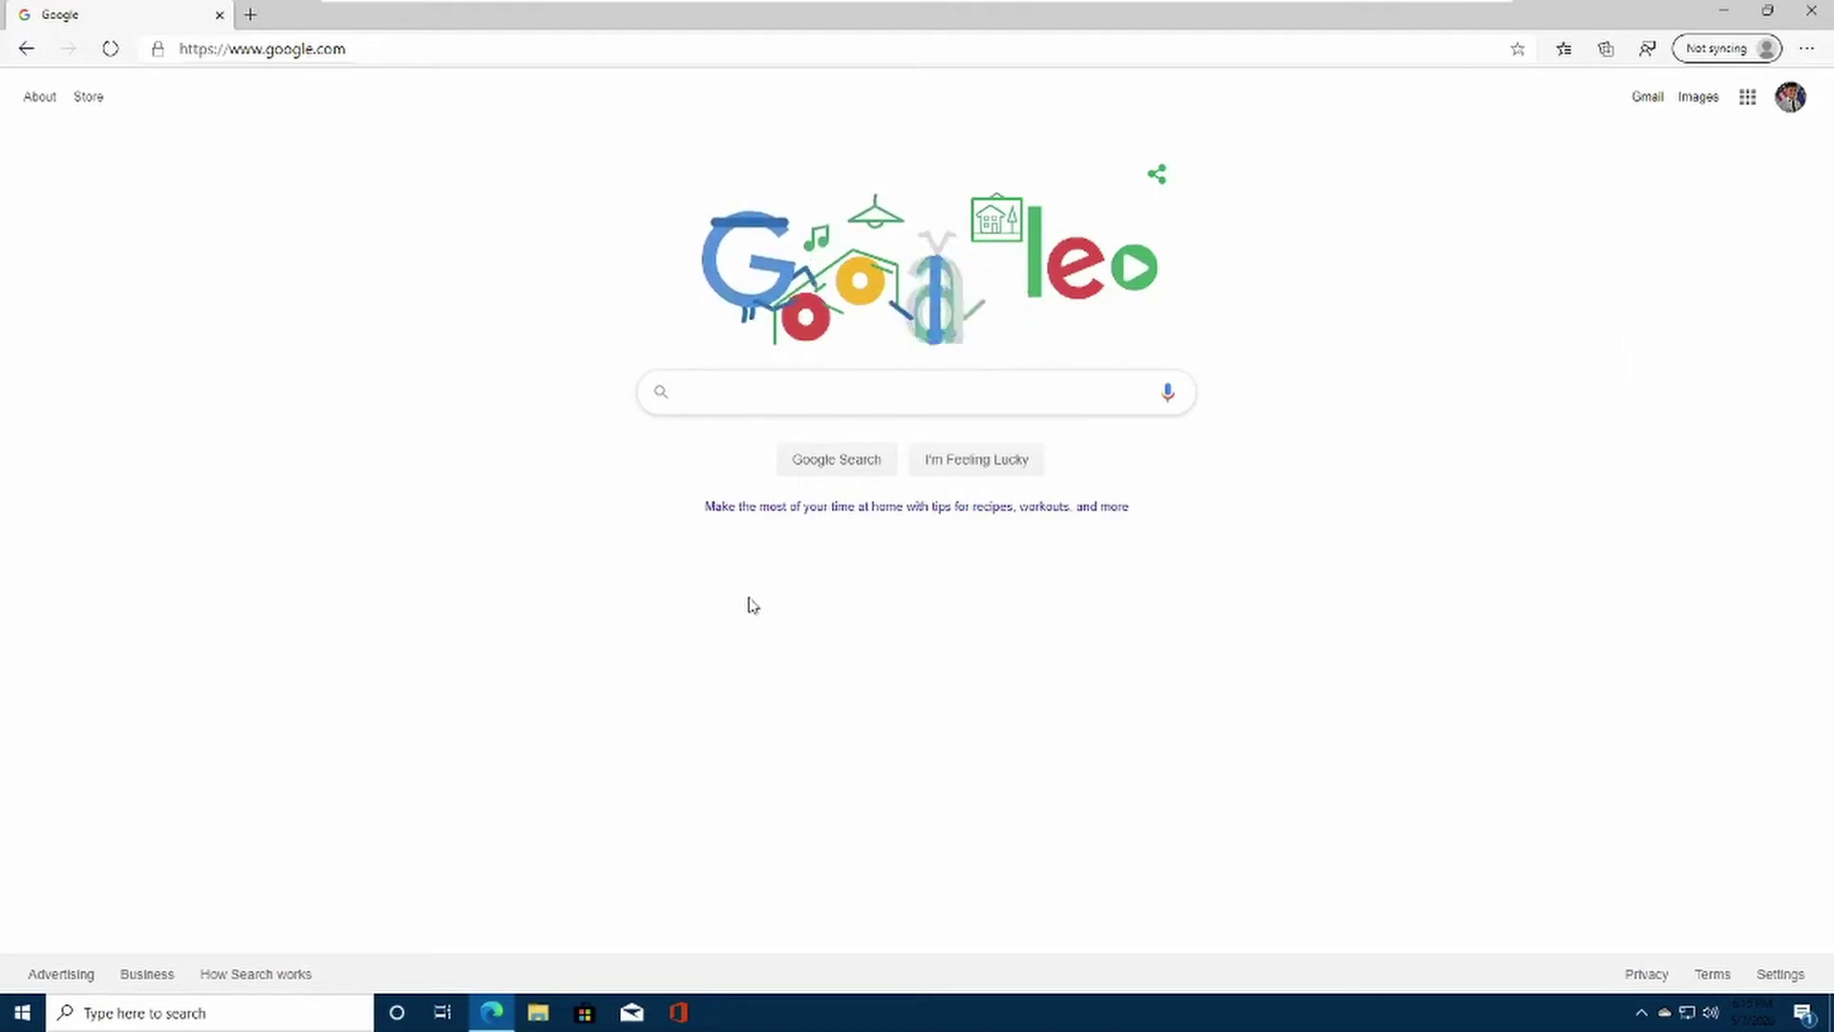
Step: Go to vmware.com and open the Workstation Player page under Free Product Downloads
{"action": "double_click", "coordinate": [1390, 49]}
{"action": "key", "text": "ctrl+a"}
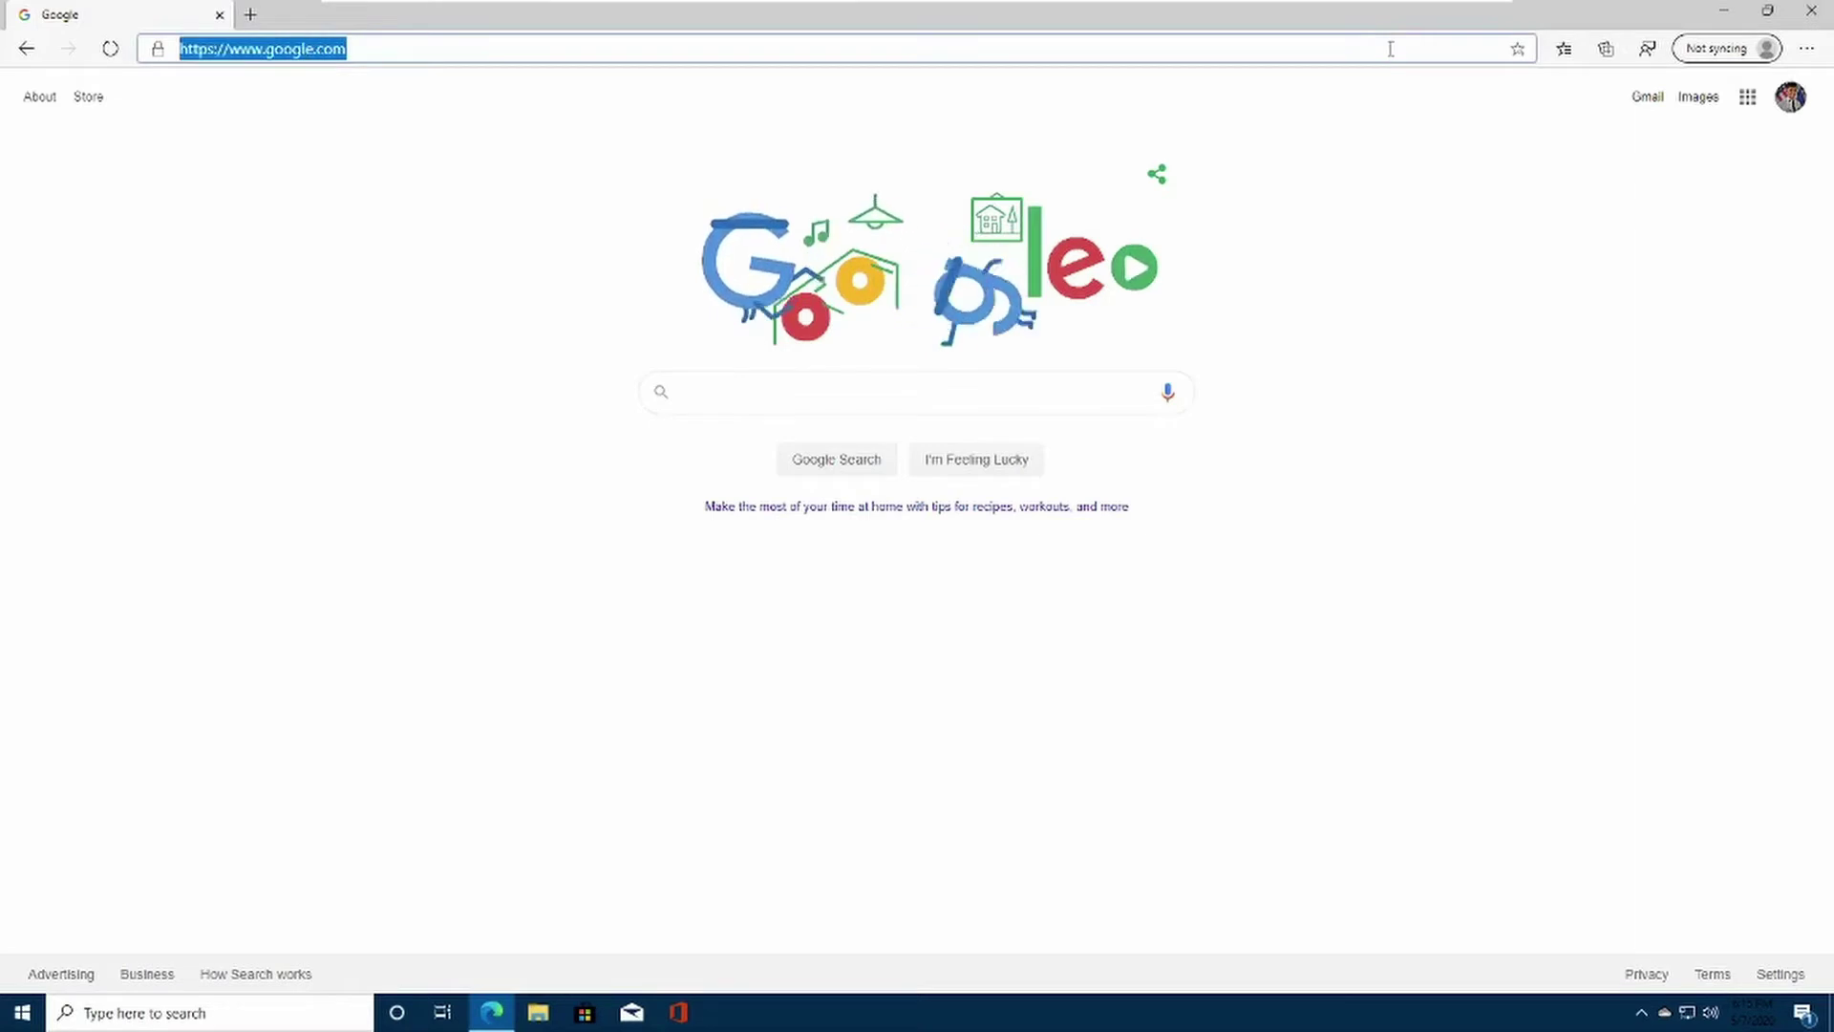
{"action": "type", "text": "vmware.com"}
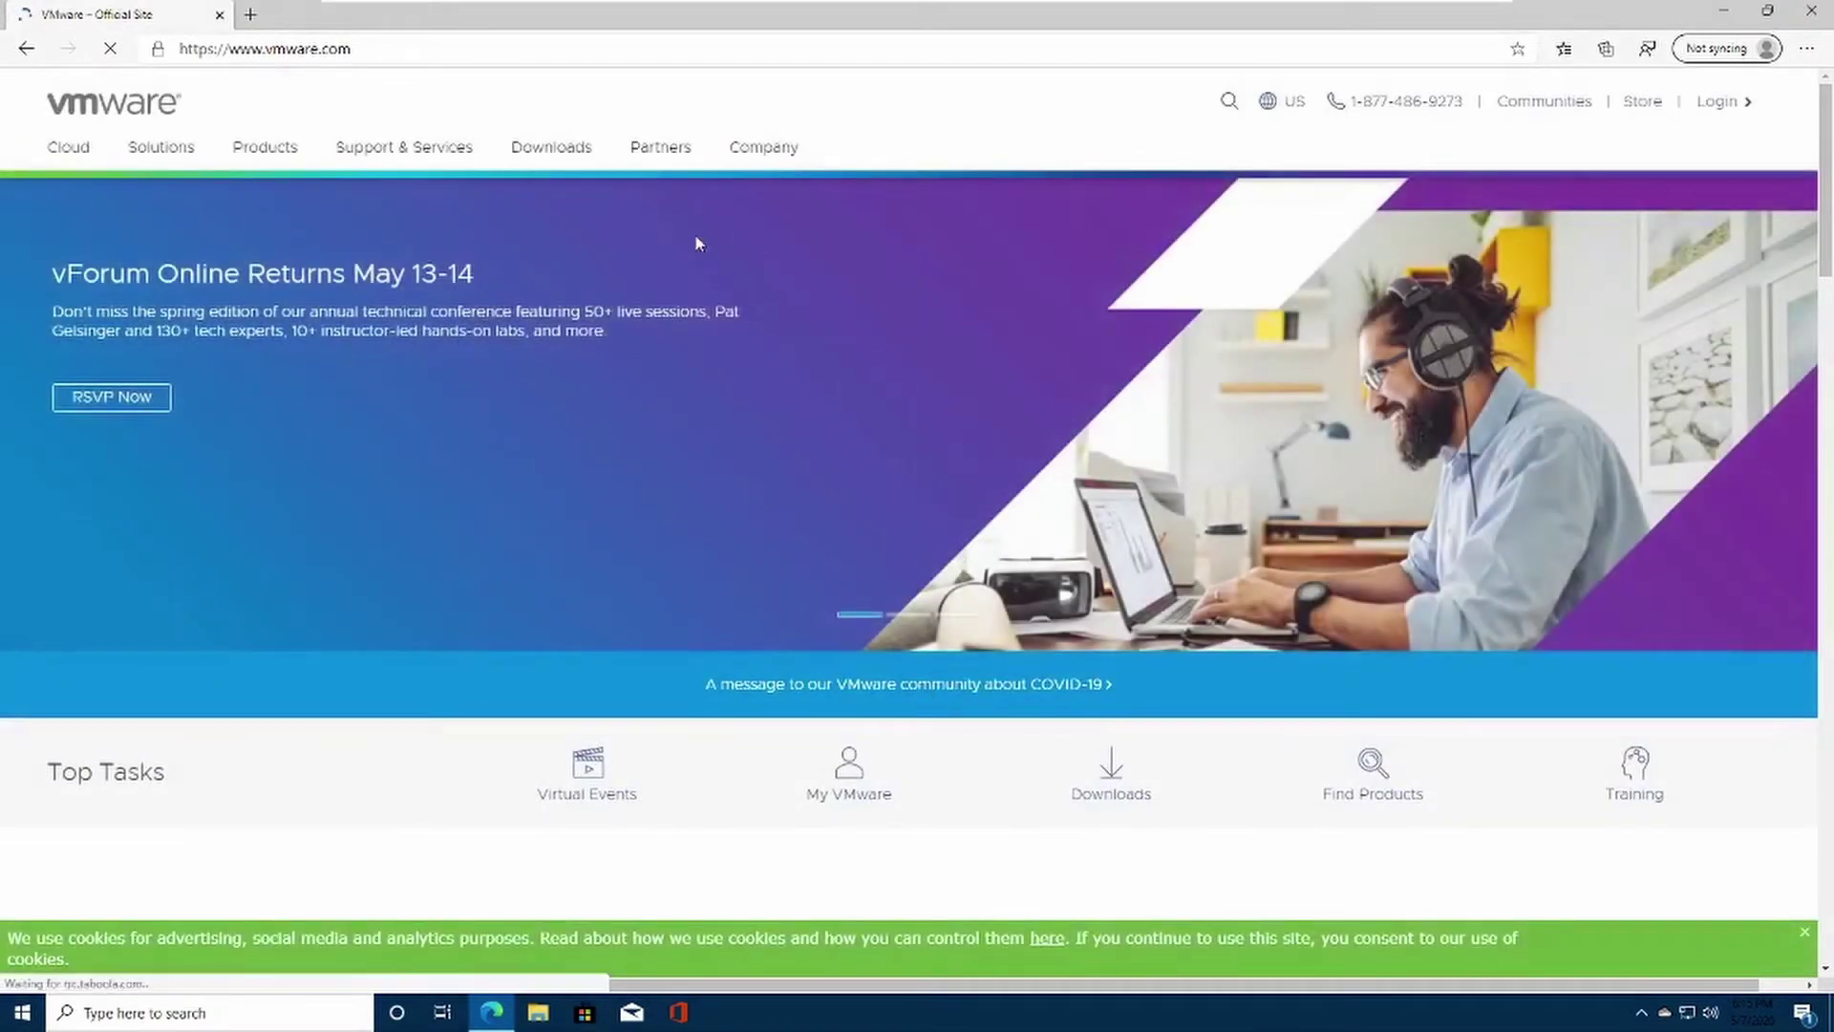
{"action": "left_click", "coordinate": [552, 155]}
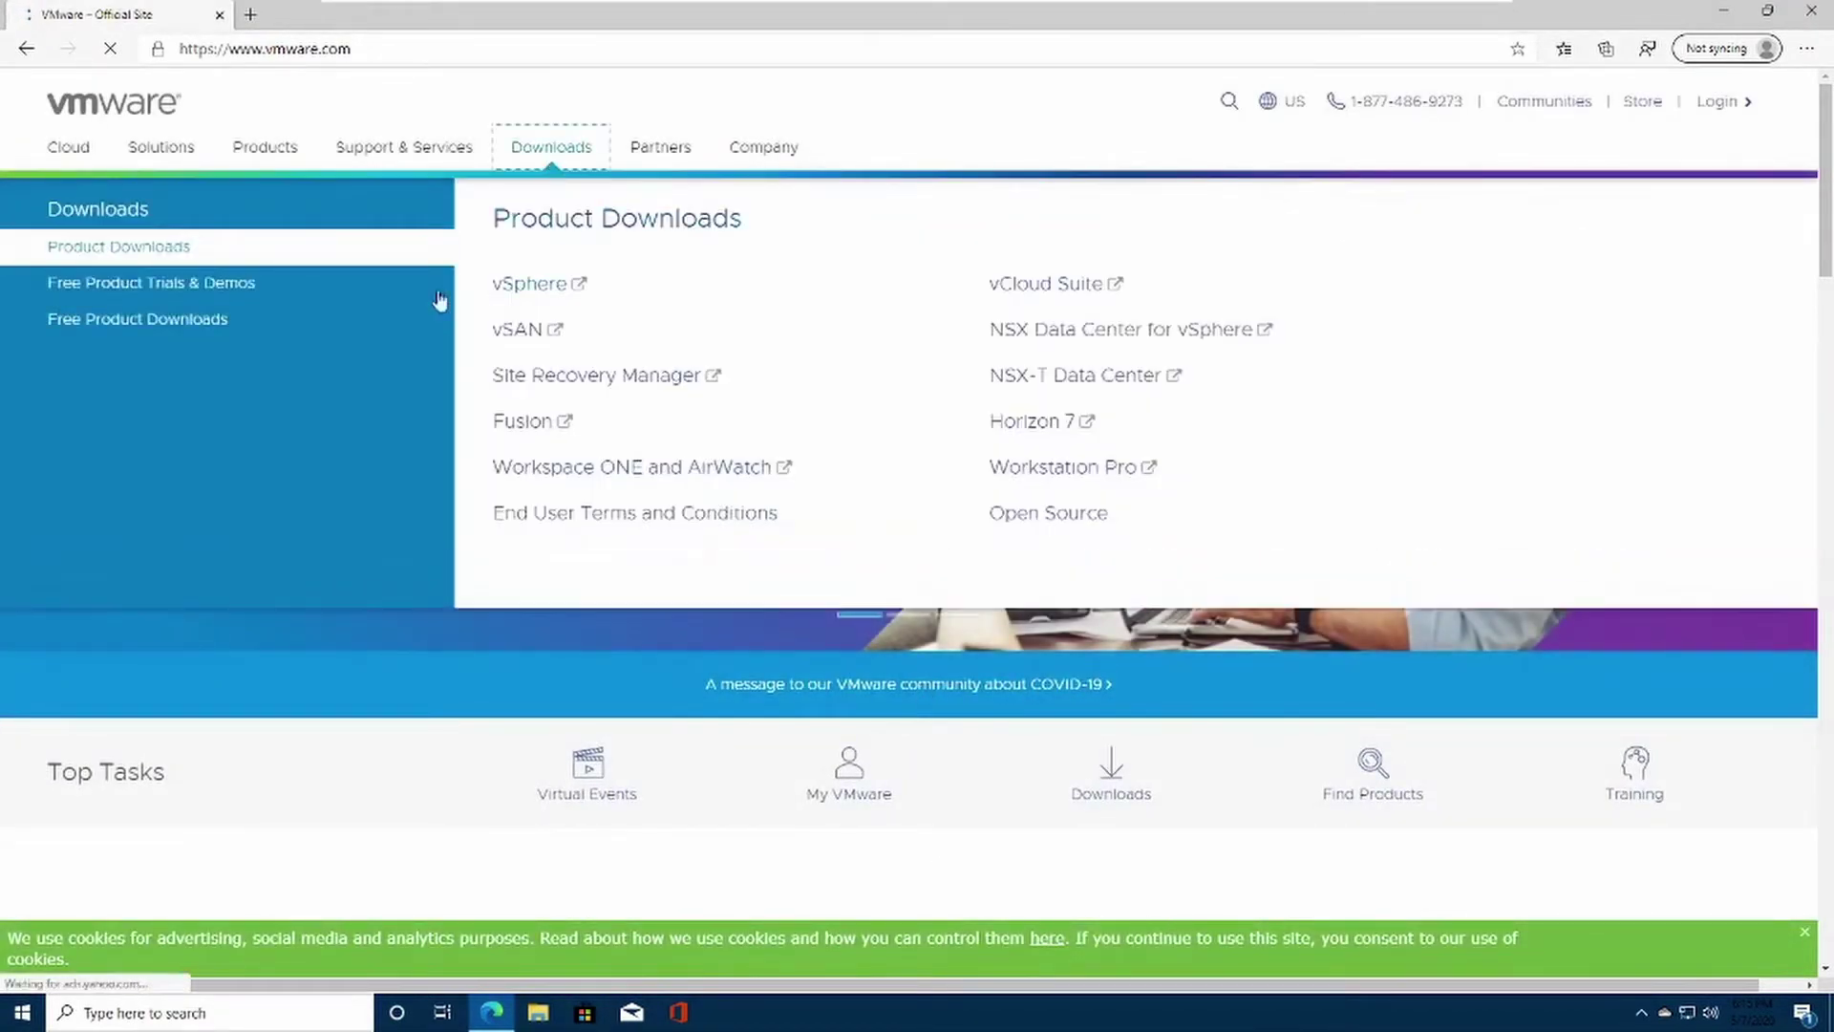
{"action": "left_click", "coordinate": [159, 319]}
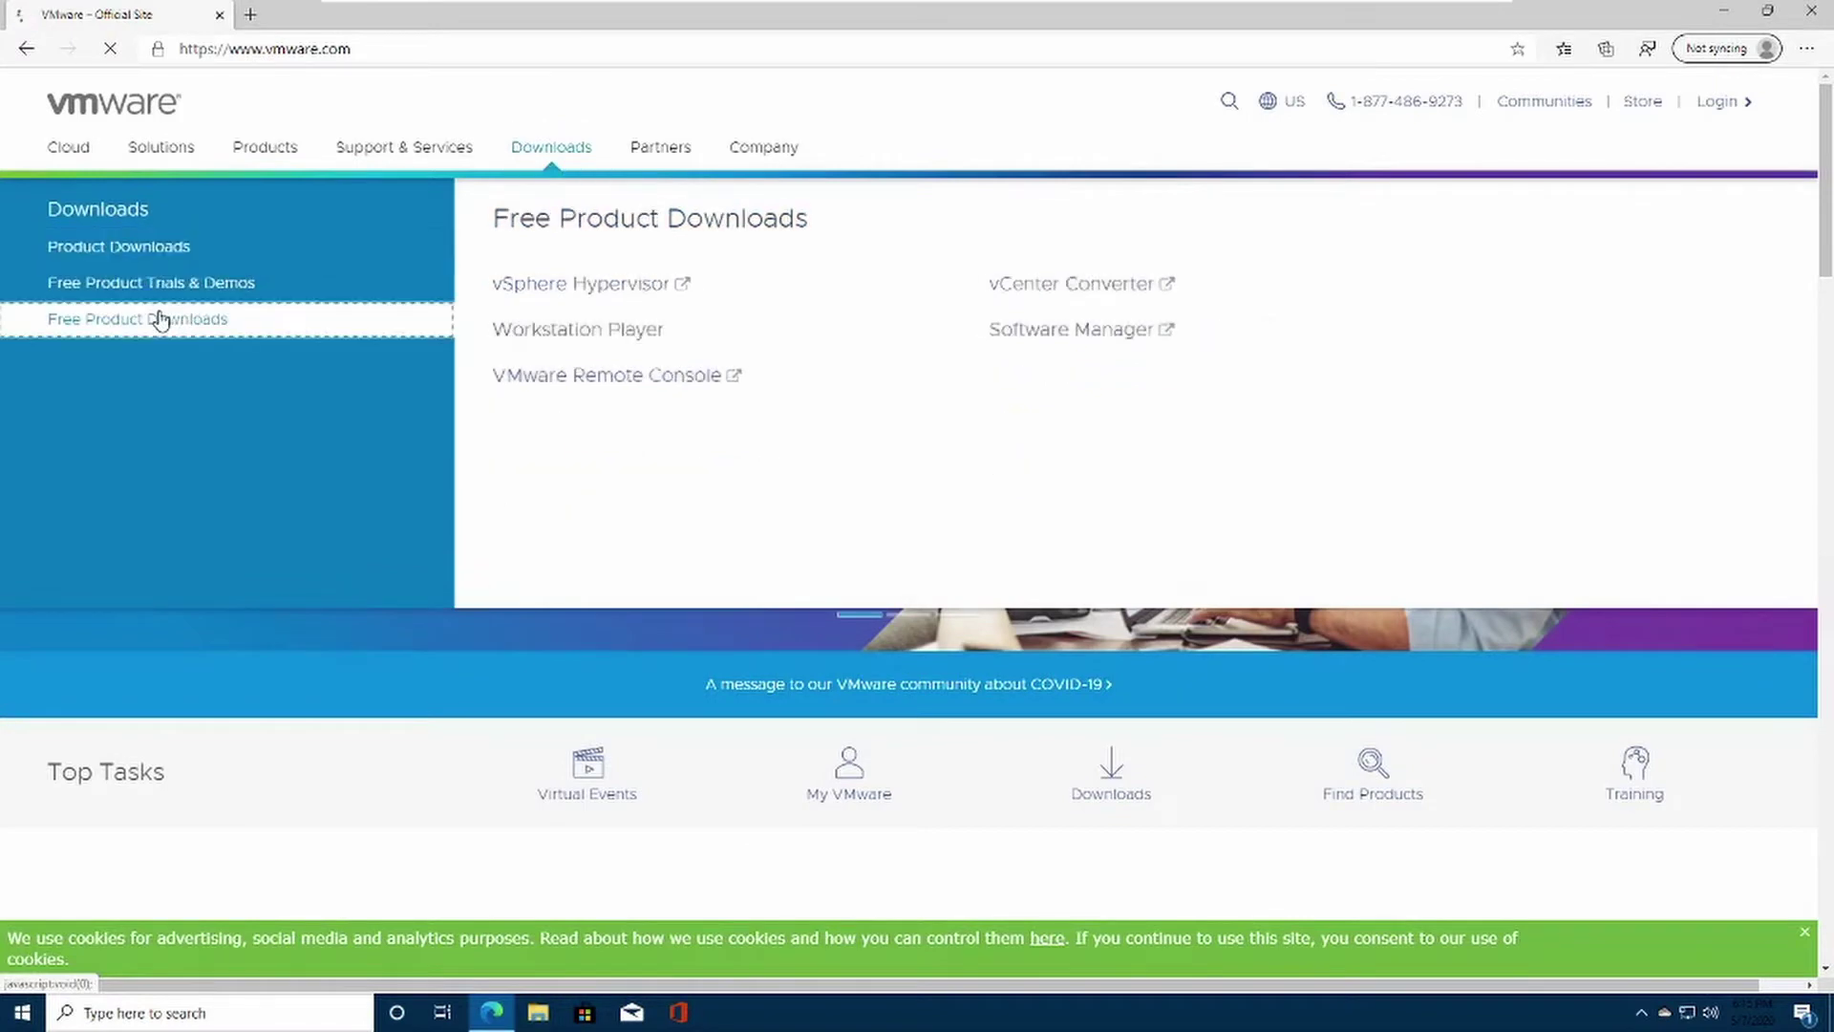
{"action": "left_click", "coordinate": [525, 335]}
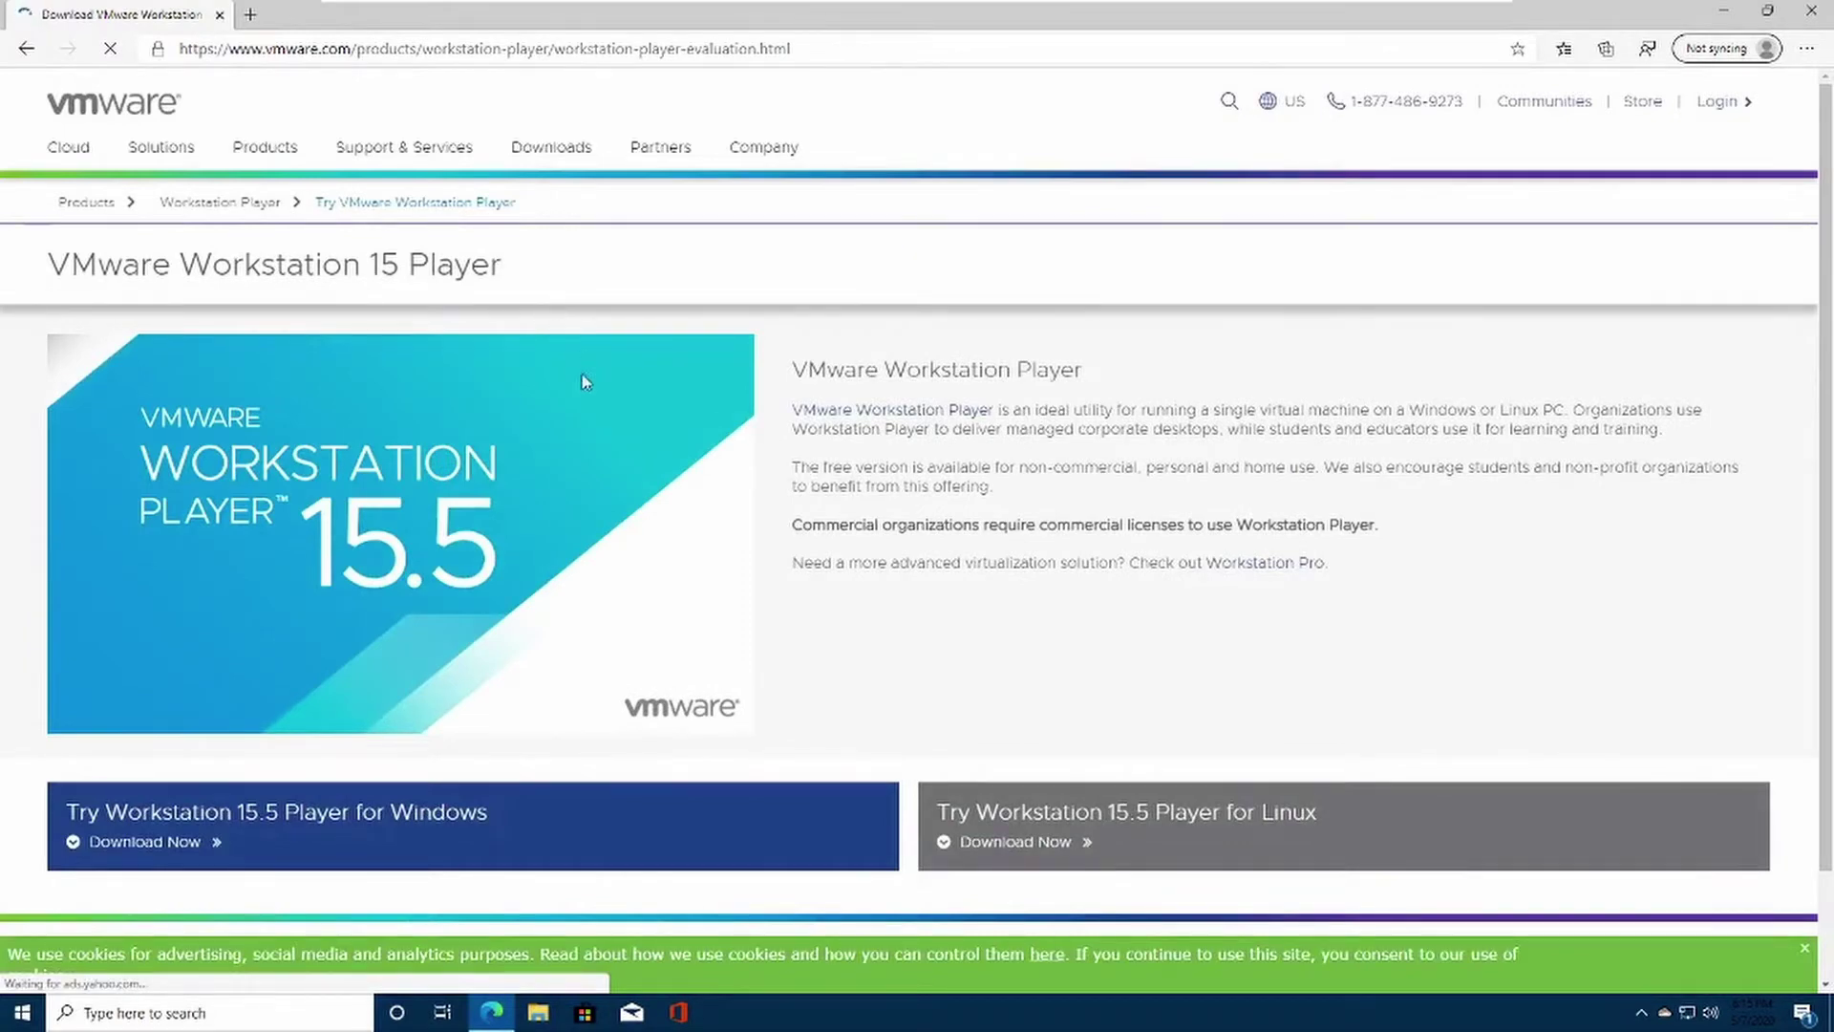
Step: Download the Workstation 15.5 Player installer for Windows
{"action": "scroll", "coordinate": [564, 478], "scroll_direction": "down", "scroll_amount": 2}
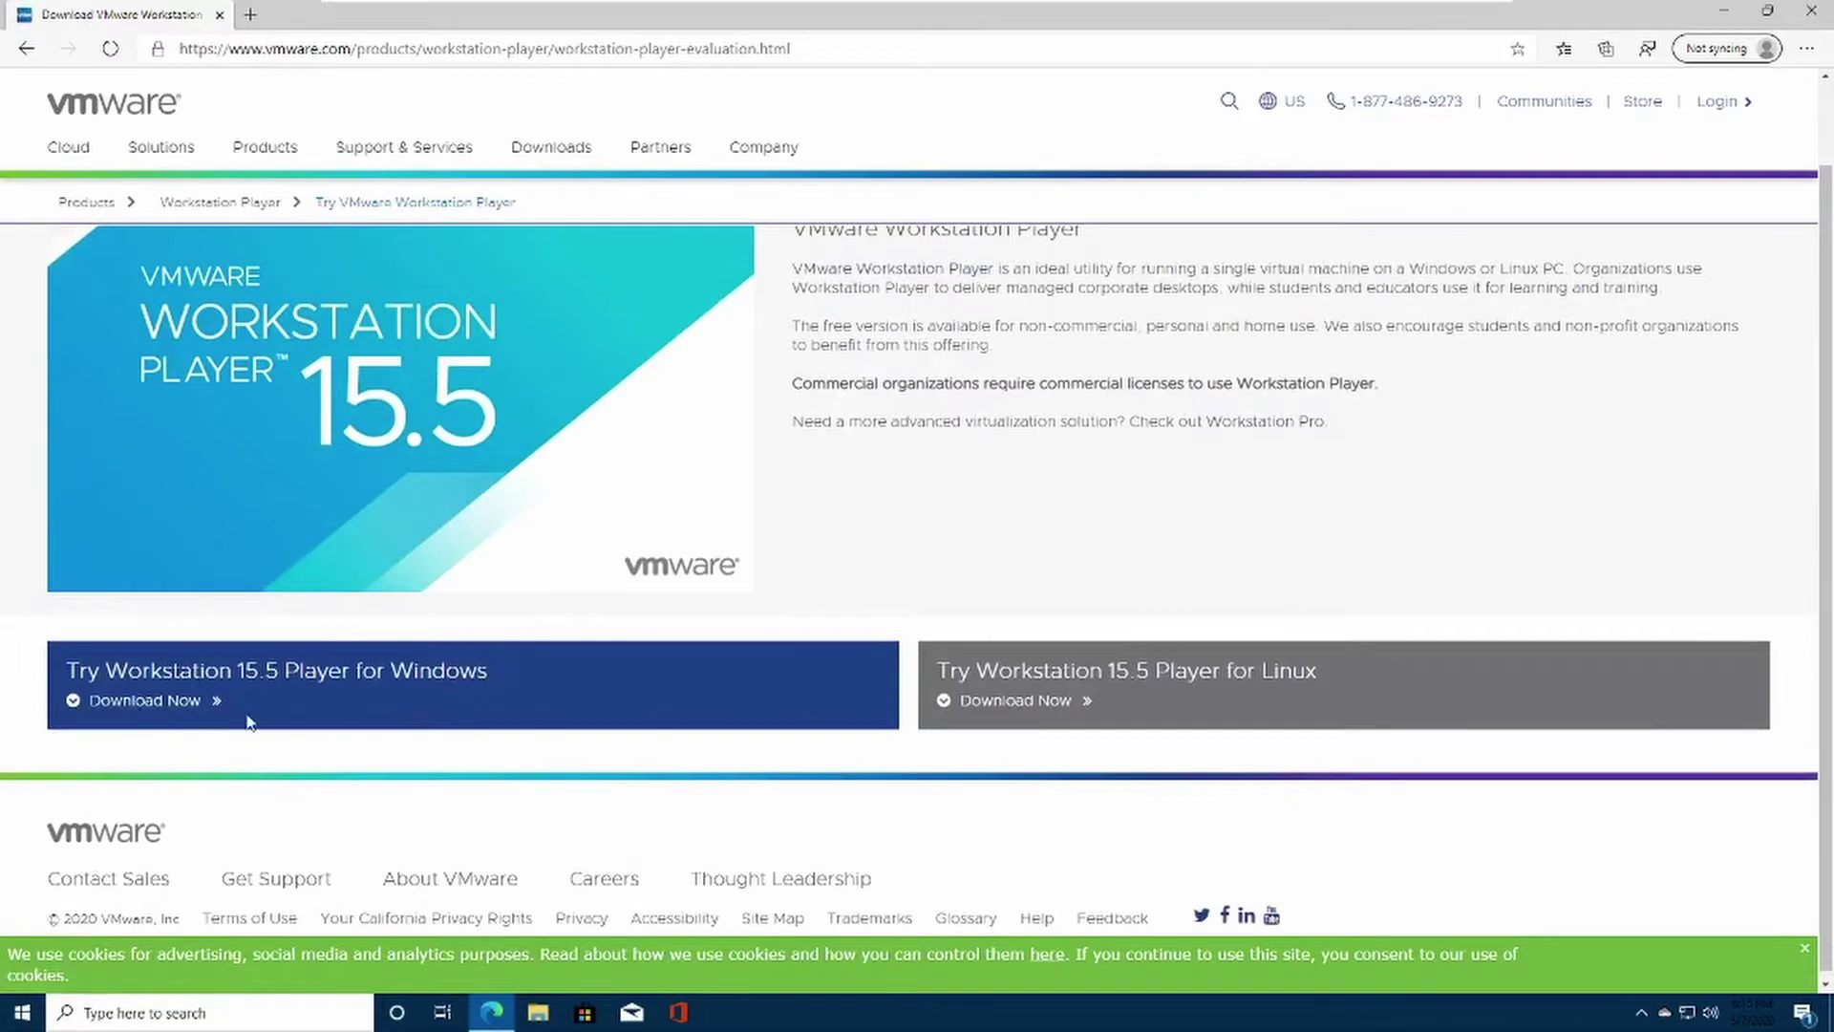
{"action": "left_click", "coordinate": [195, 704]}
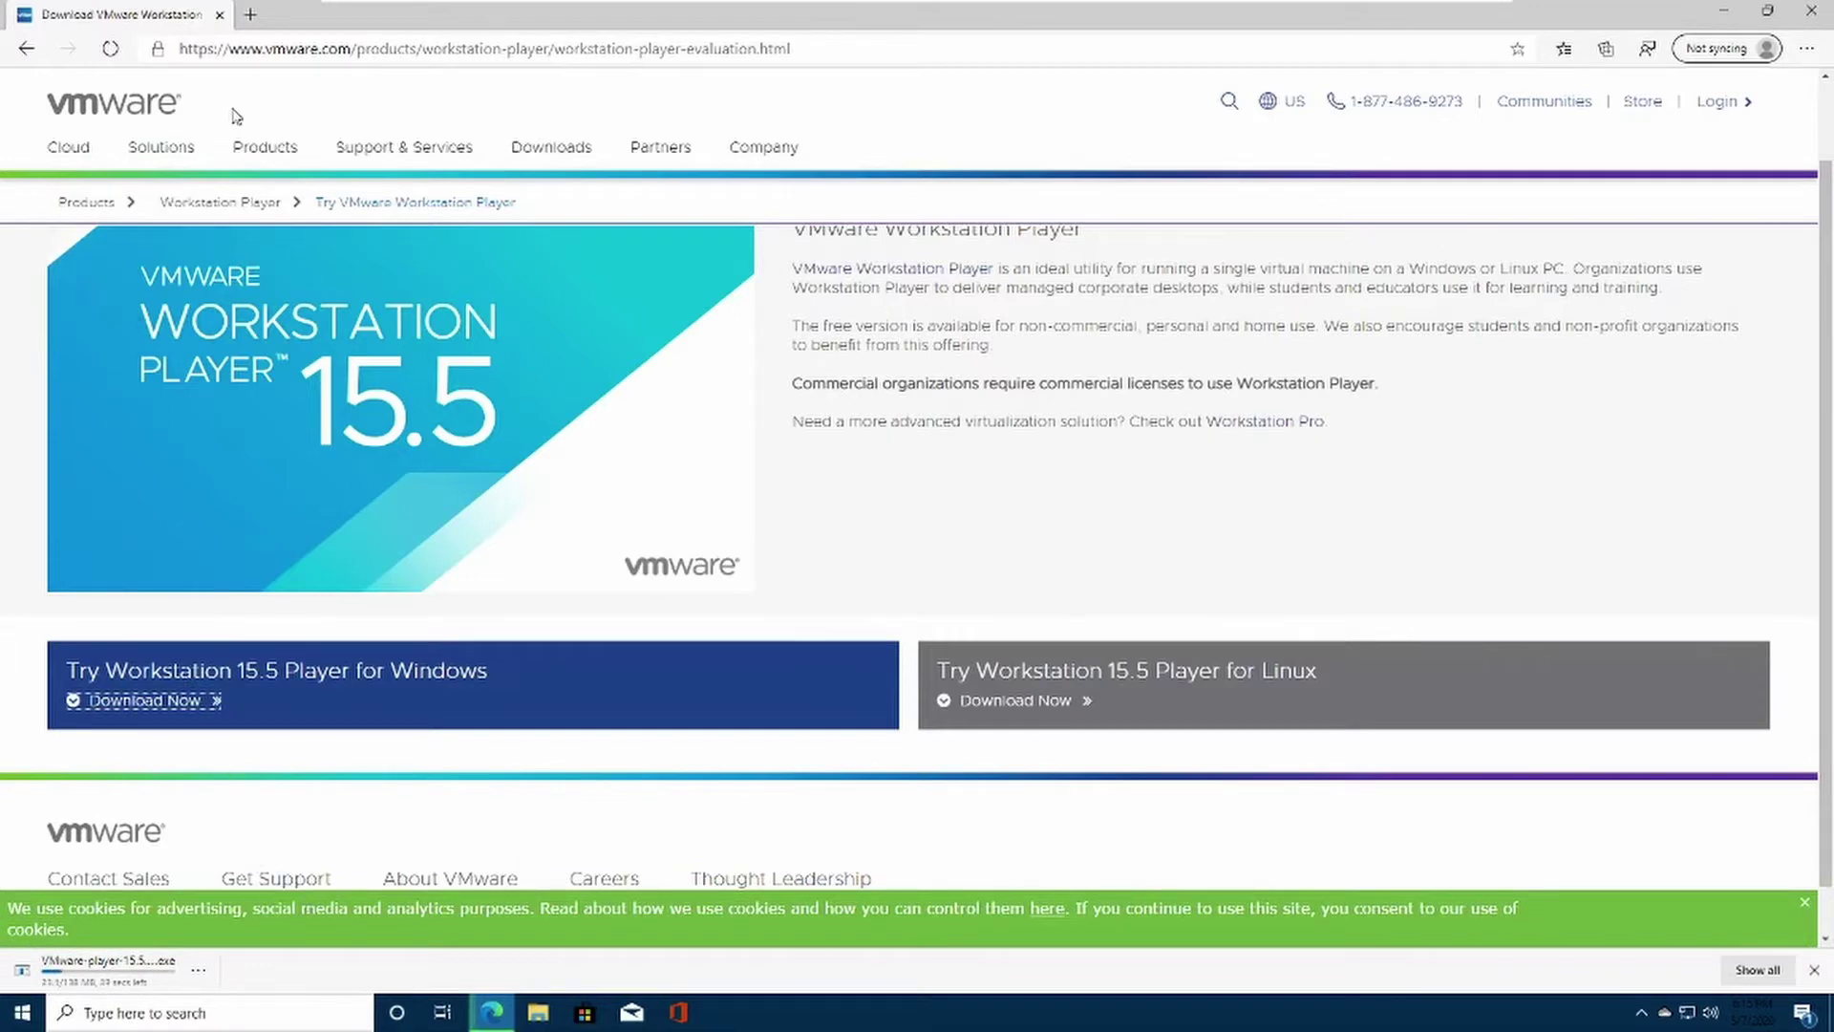
{"action": "left_click", "coordinate": [262, 19]}
Step: Search Bing for 'microsoft creation tool' and download the Windows 10 Media Creation Tool
{"action": "type", "text": "micr"}
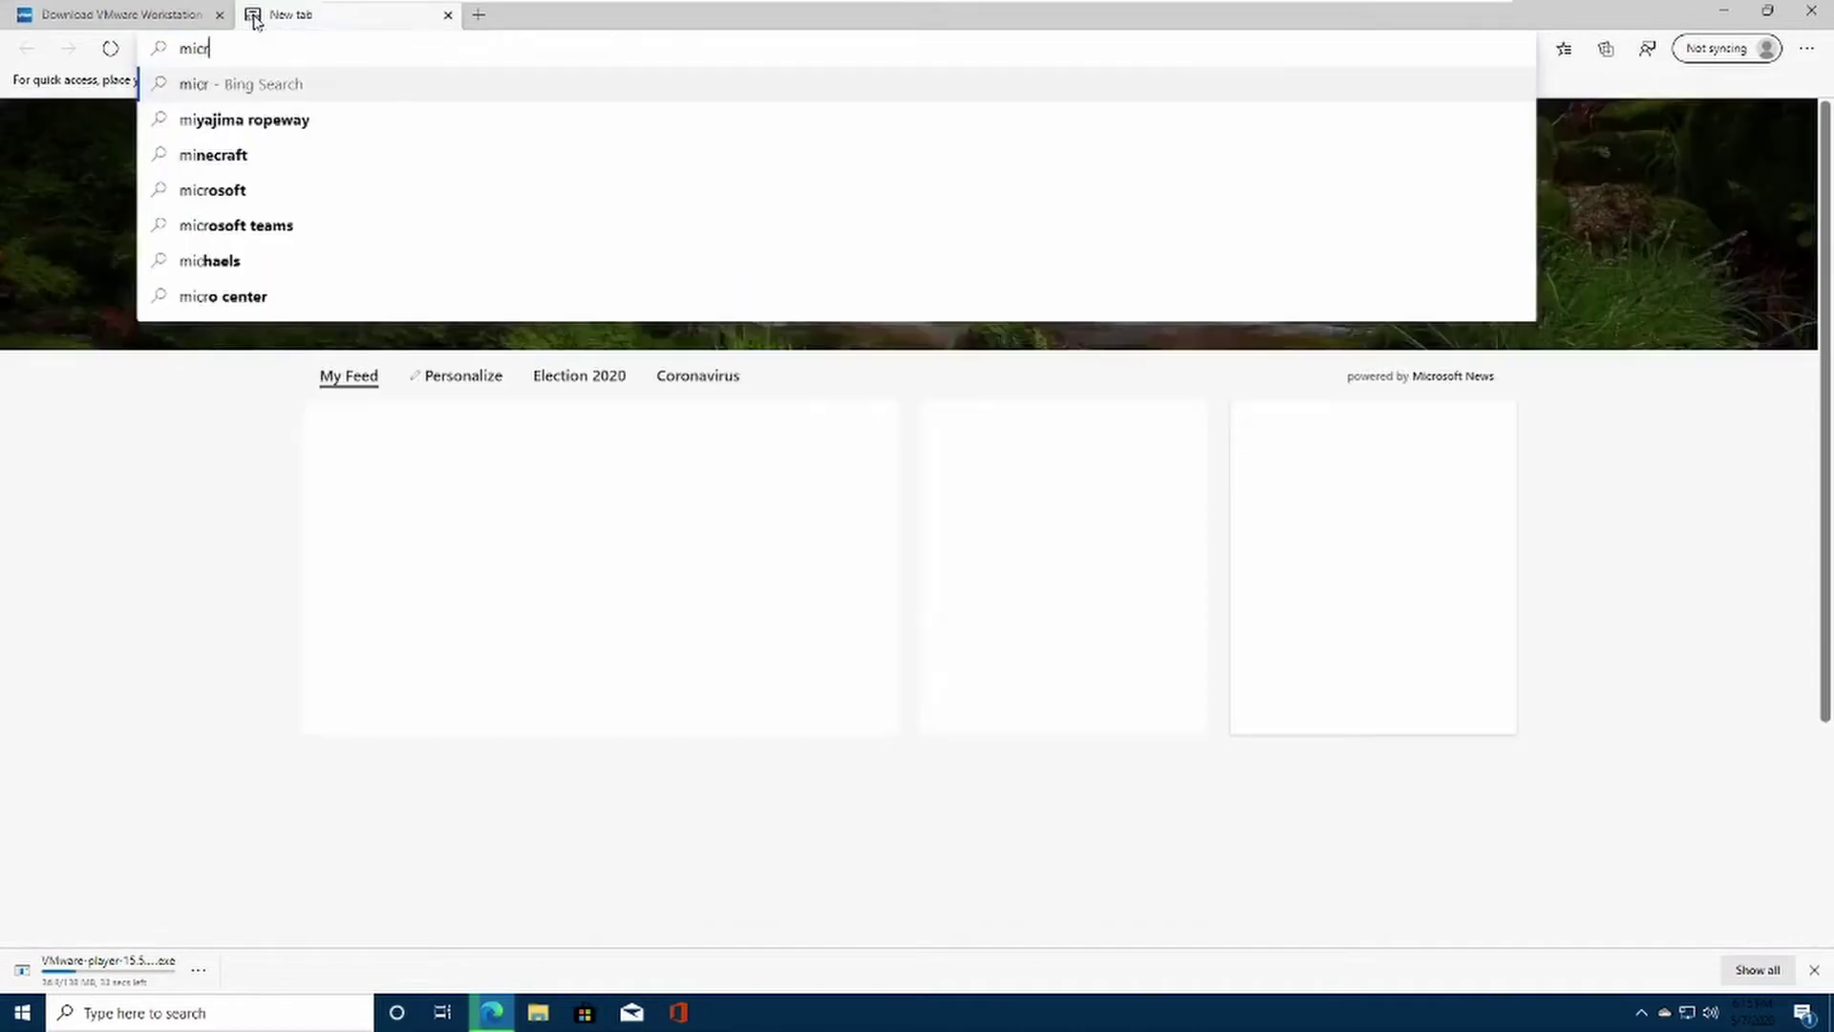
{"action": "type", "text": "osoft cr"}
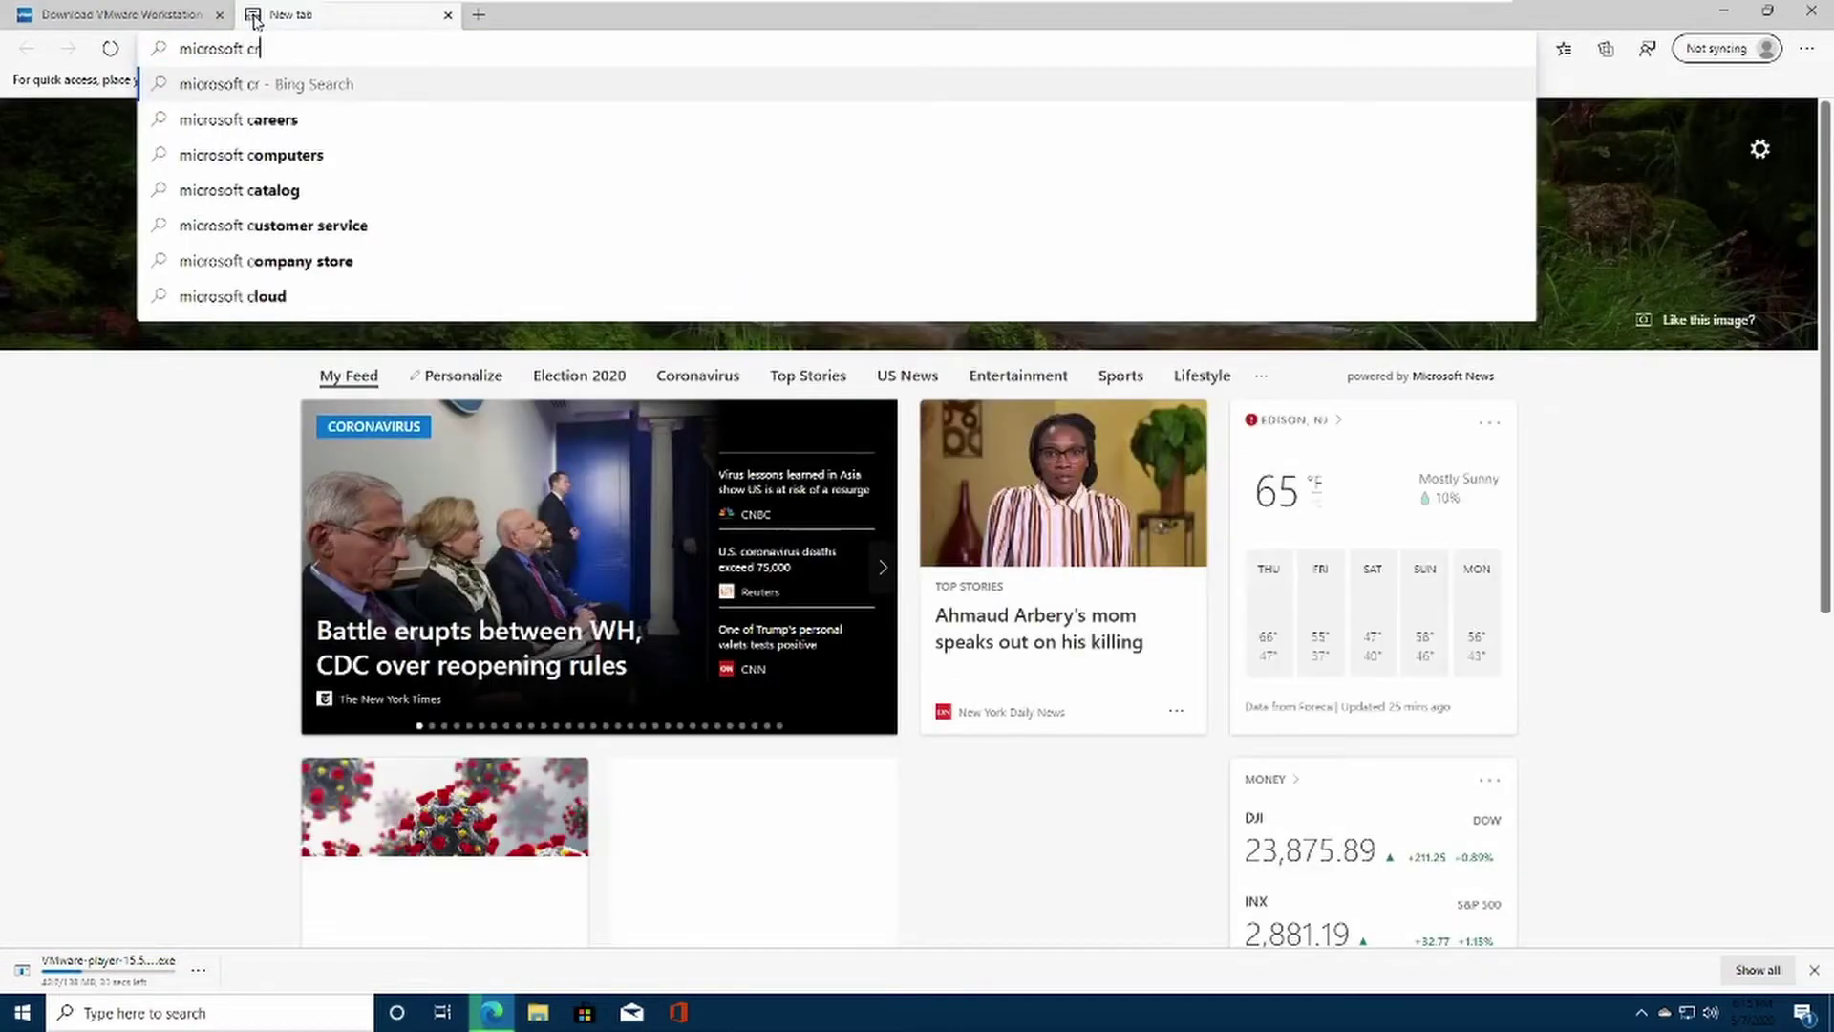
{"action": "type", "text": "eation toll"}
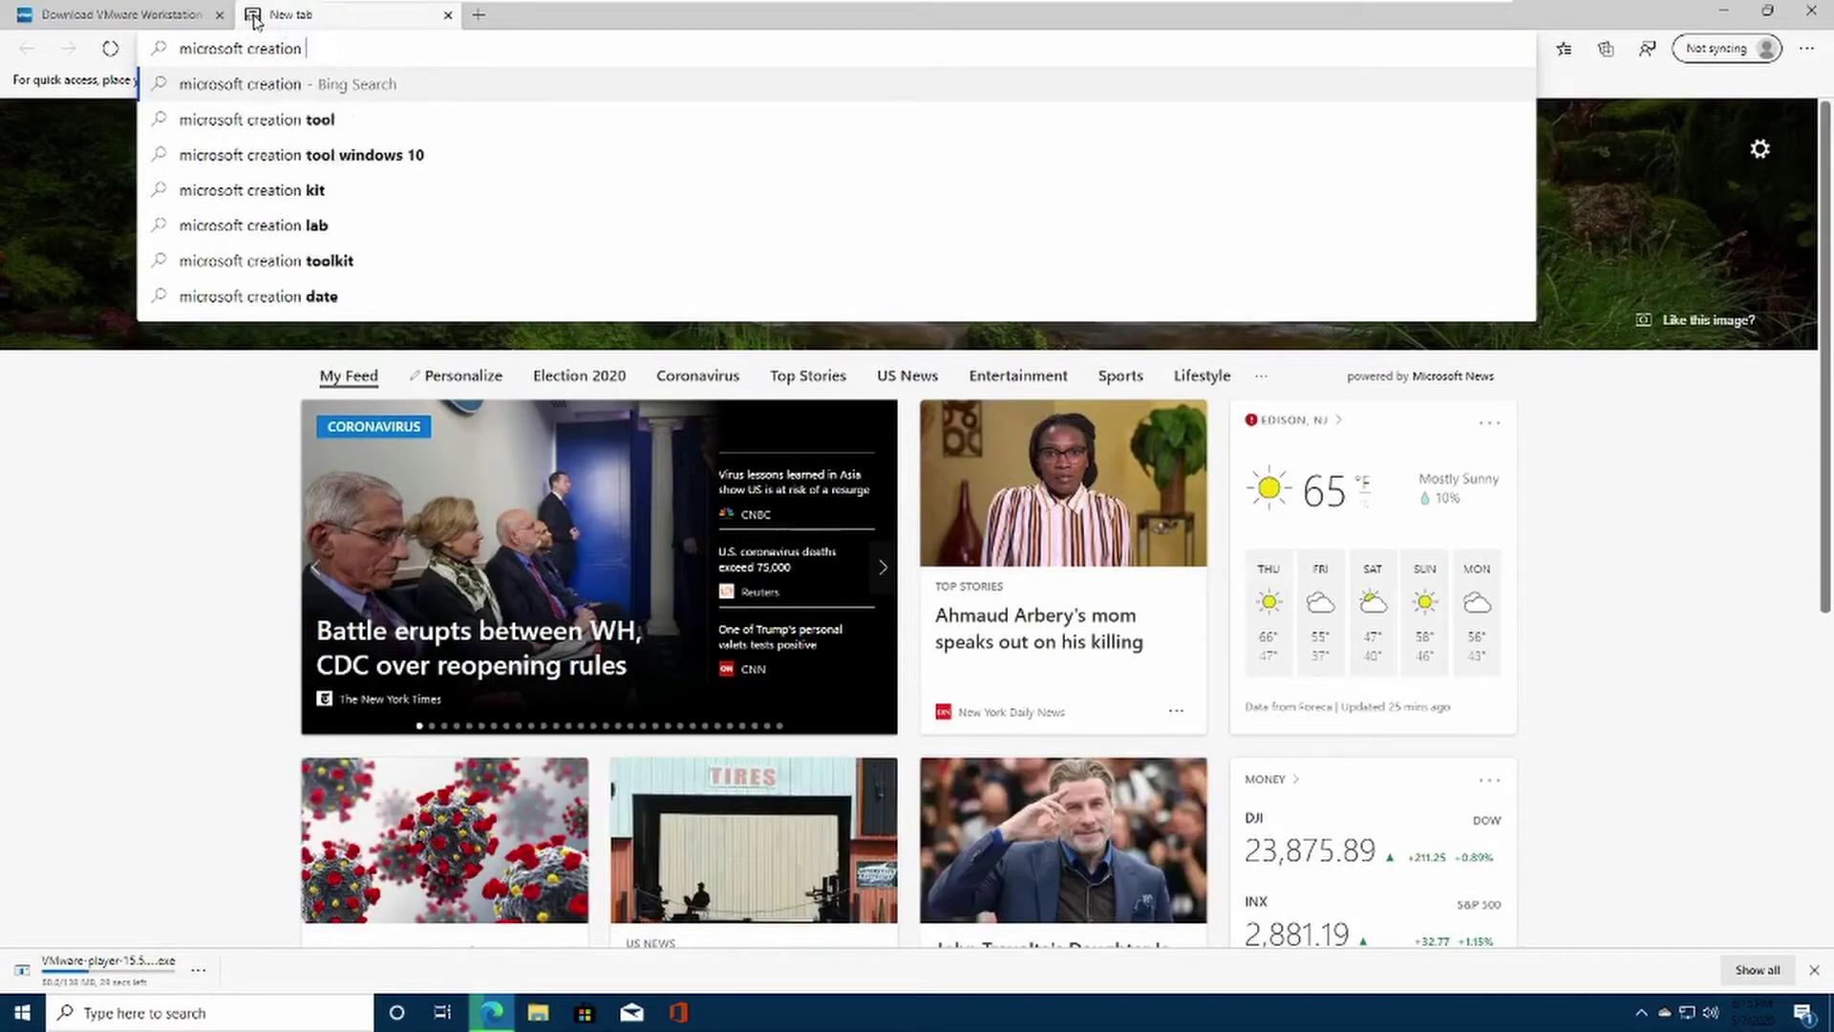
{"action": "key", "text": "Return"}
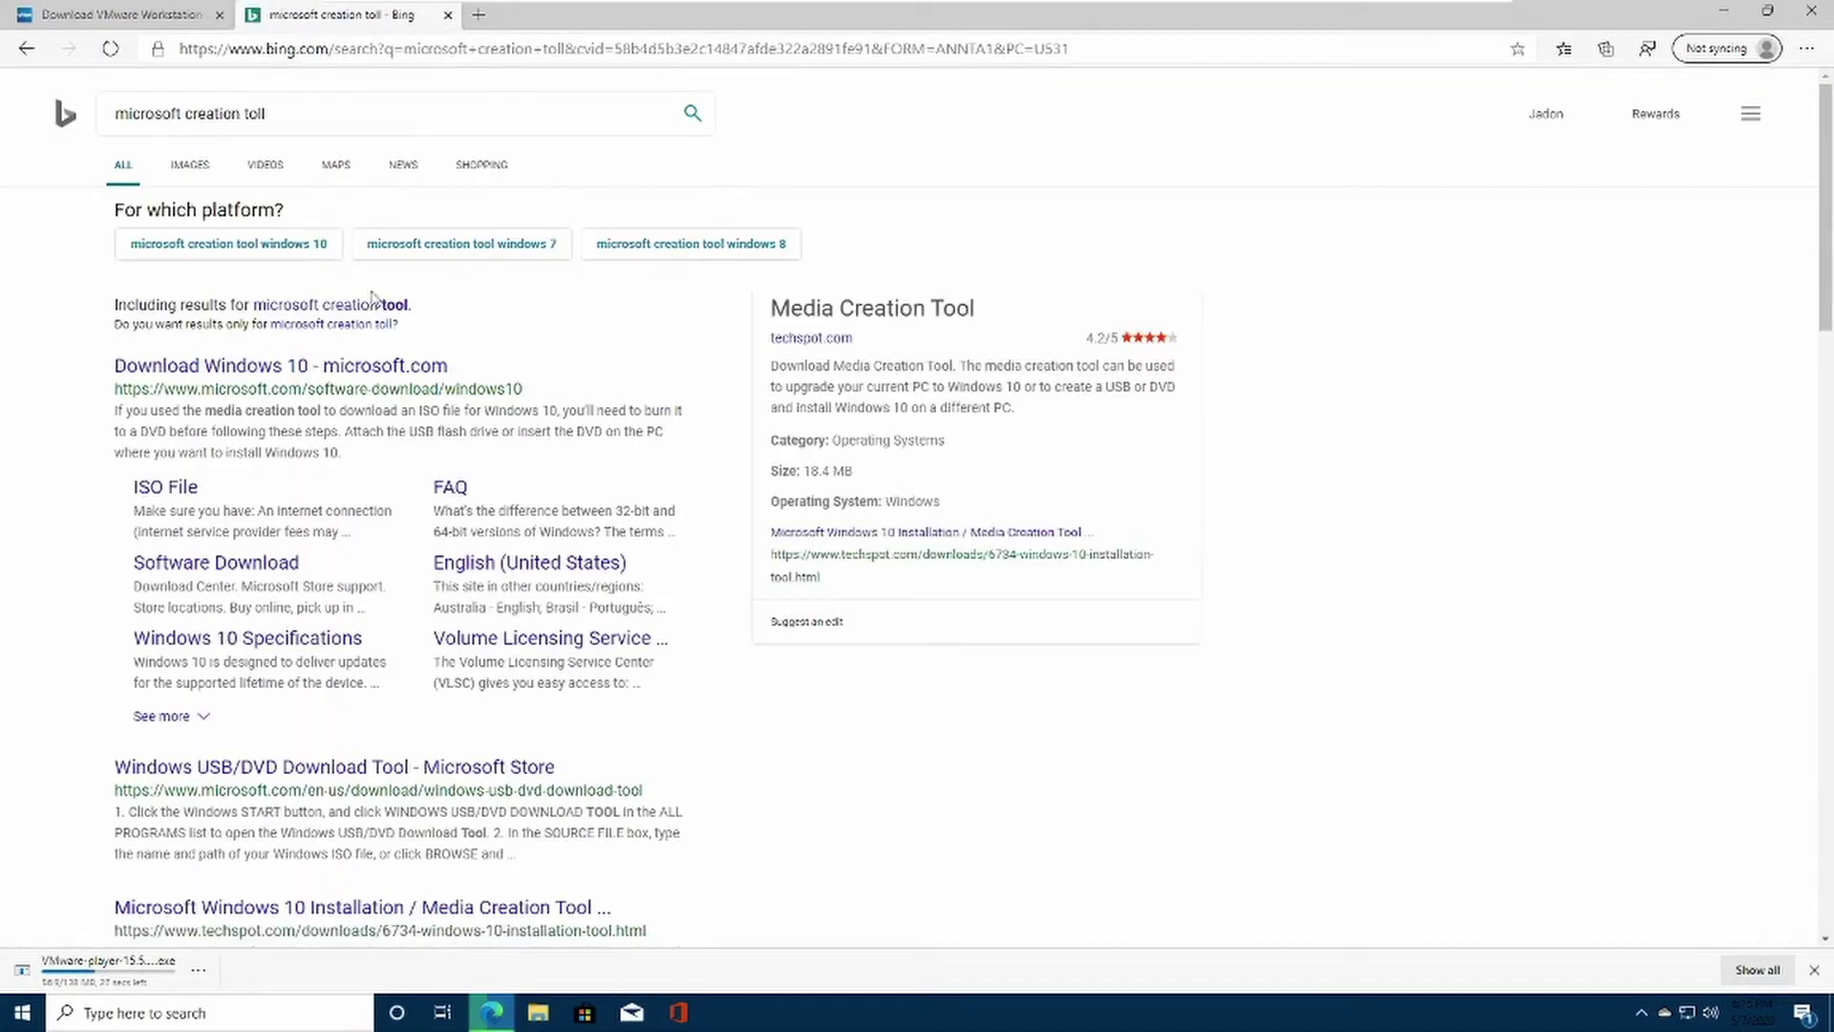
{"action": "left_click", "coordinate": [375, 305]}
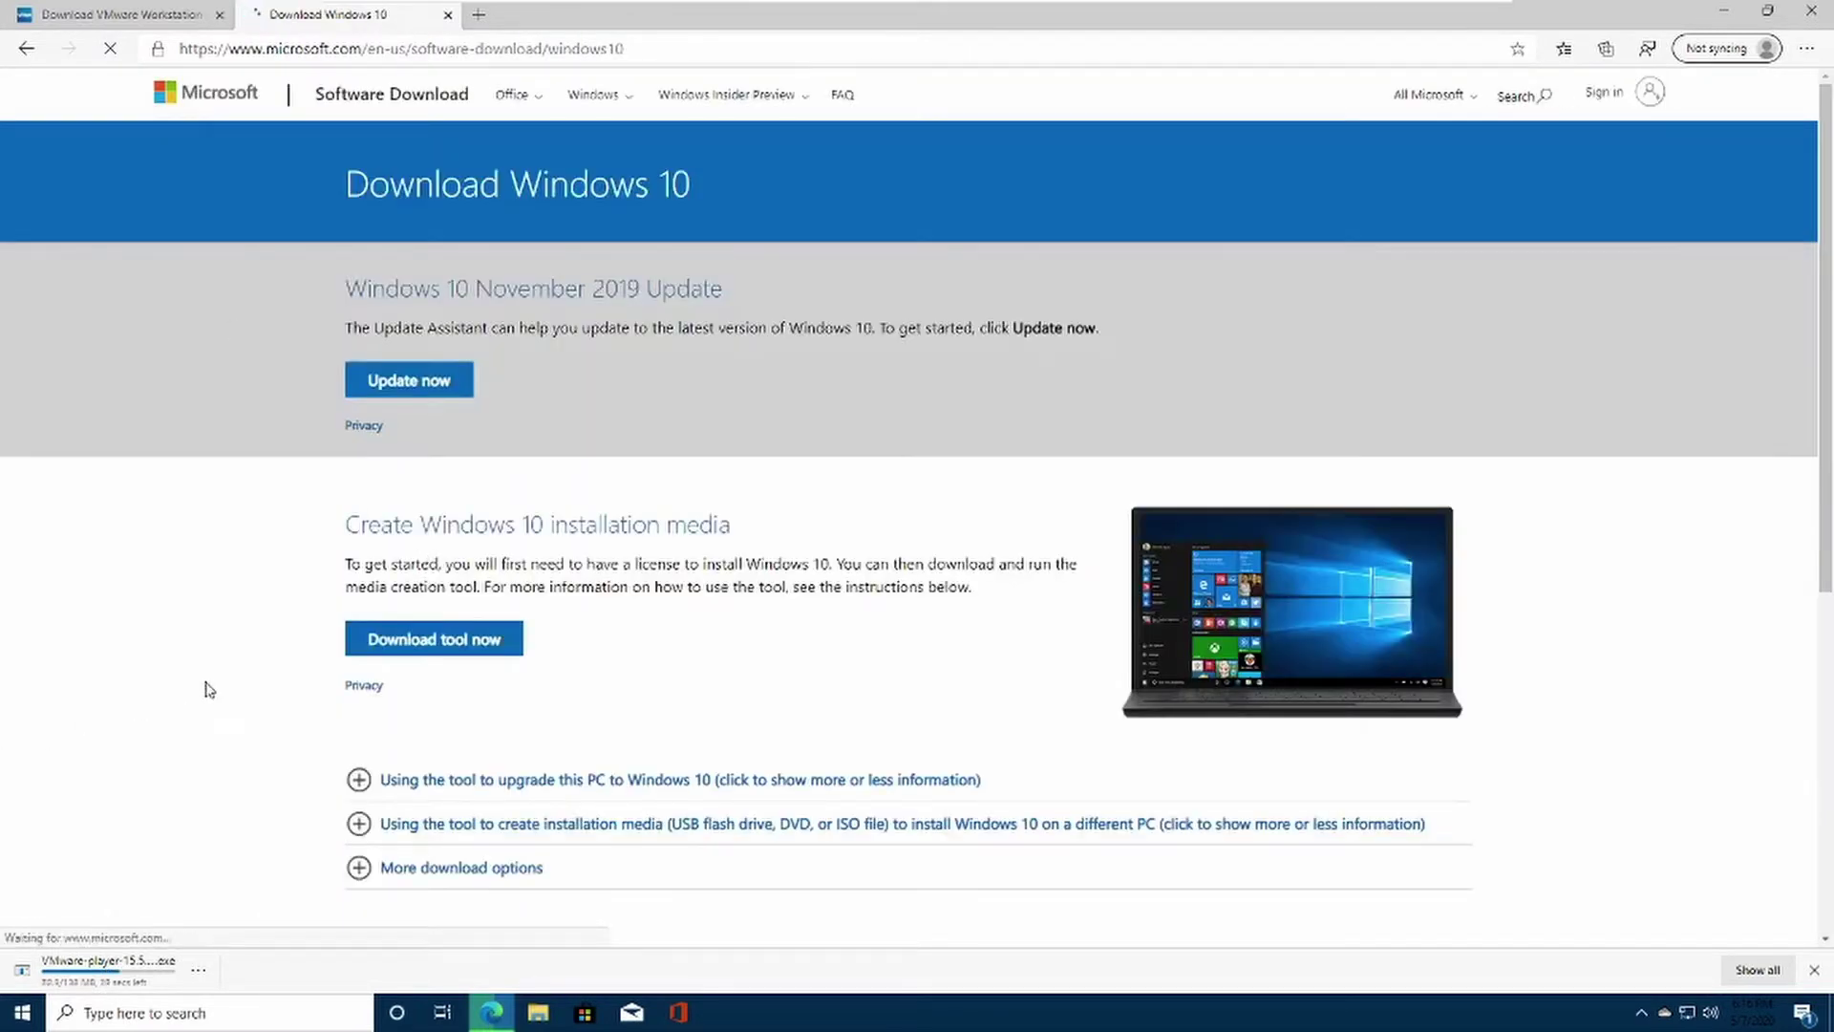
{"action": "scroll", "coordinate": [475, 647], "scroll_direction": "down", "scroll_amount": 1}
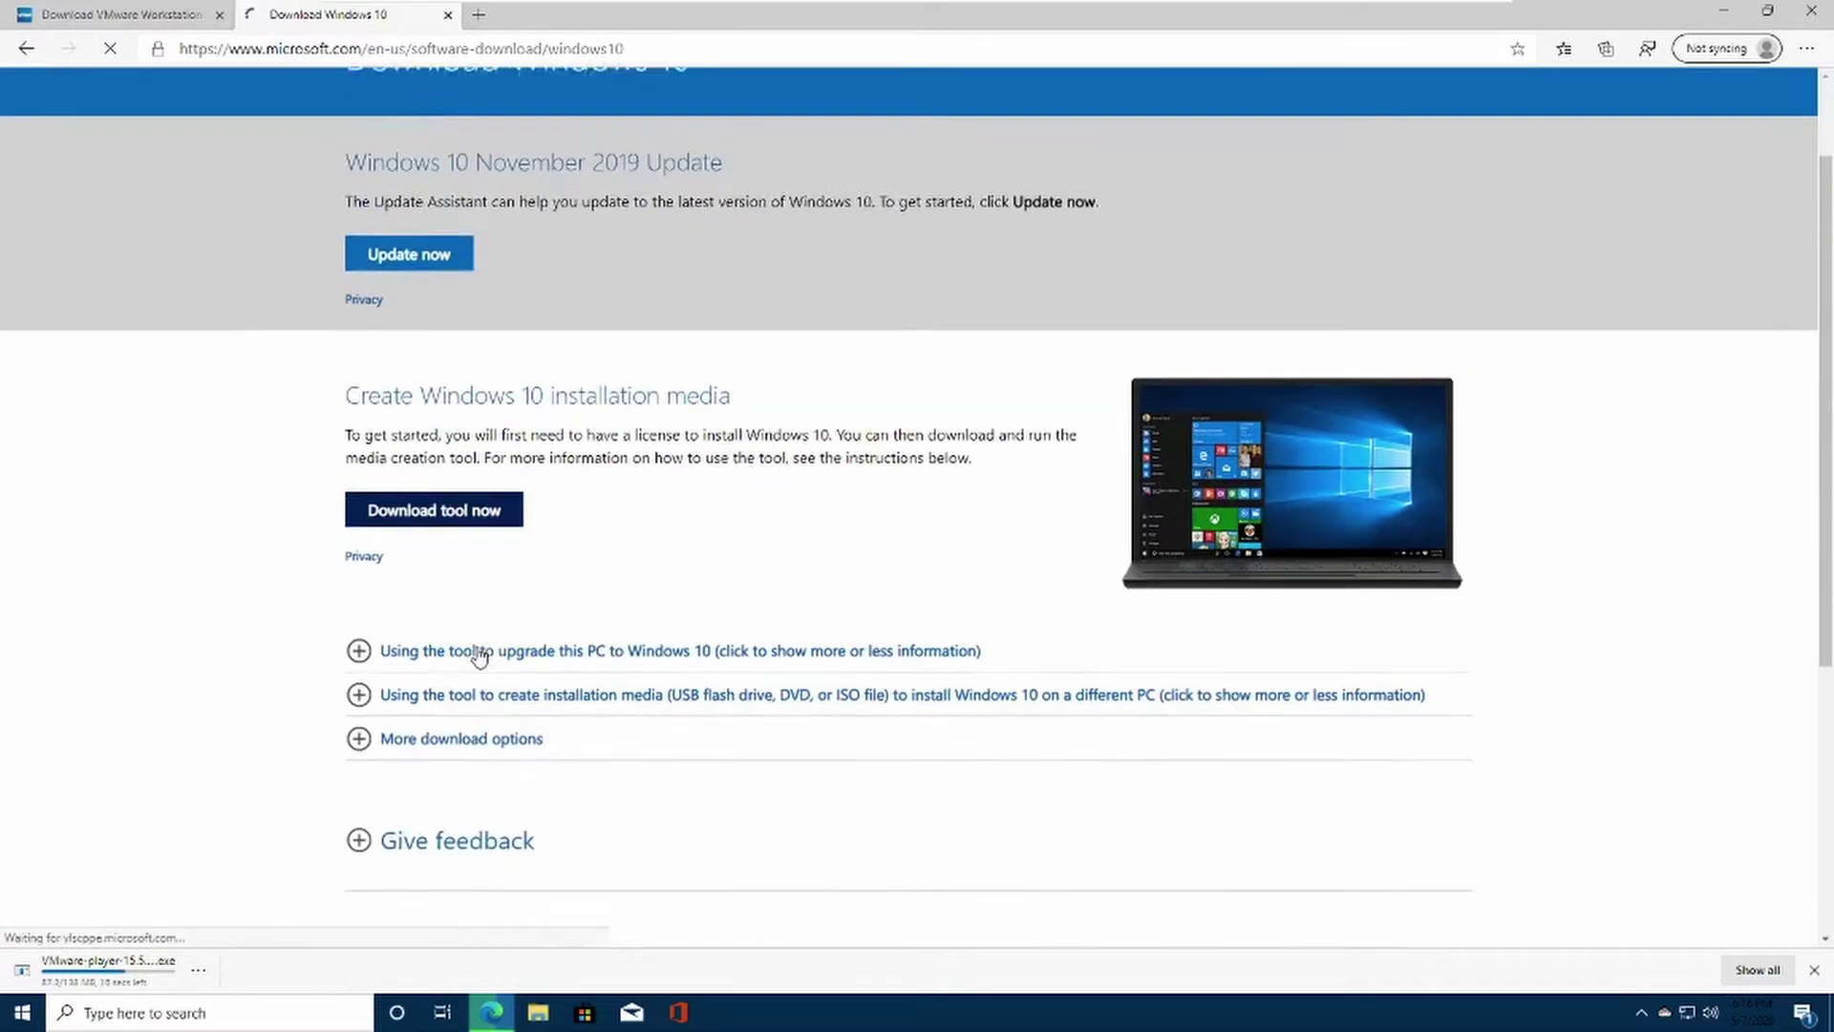
{"action": "left_click", "coordinate": [475, 514]}
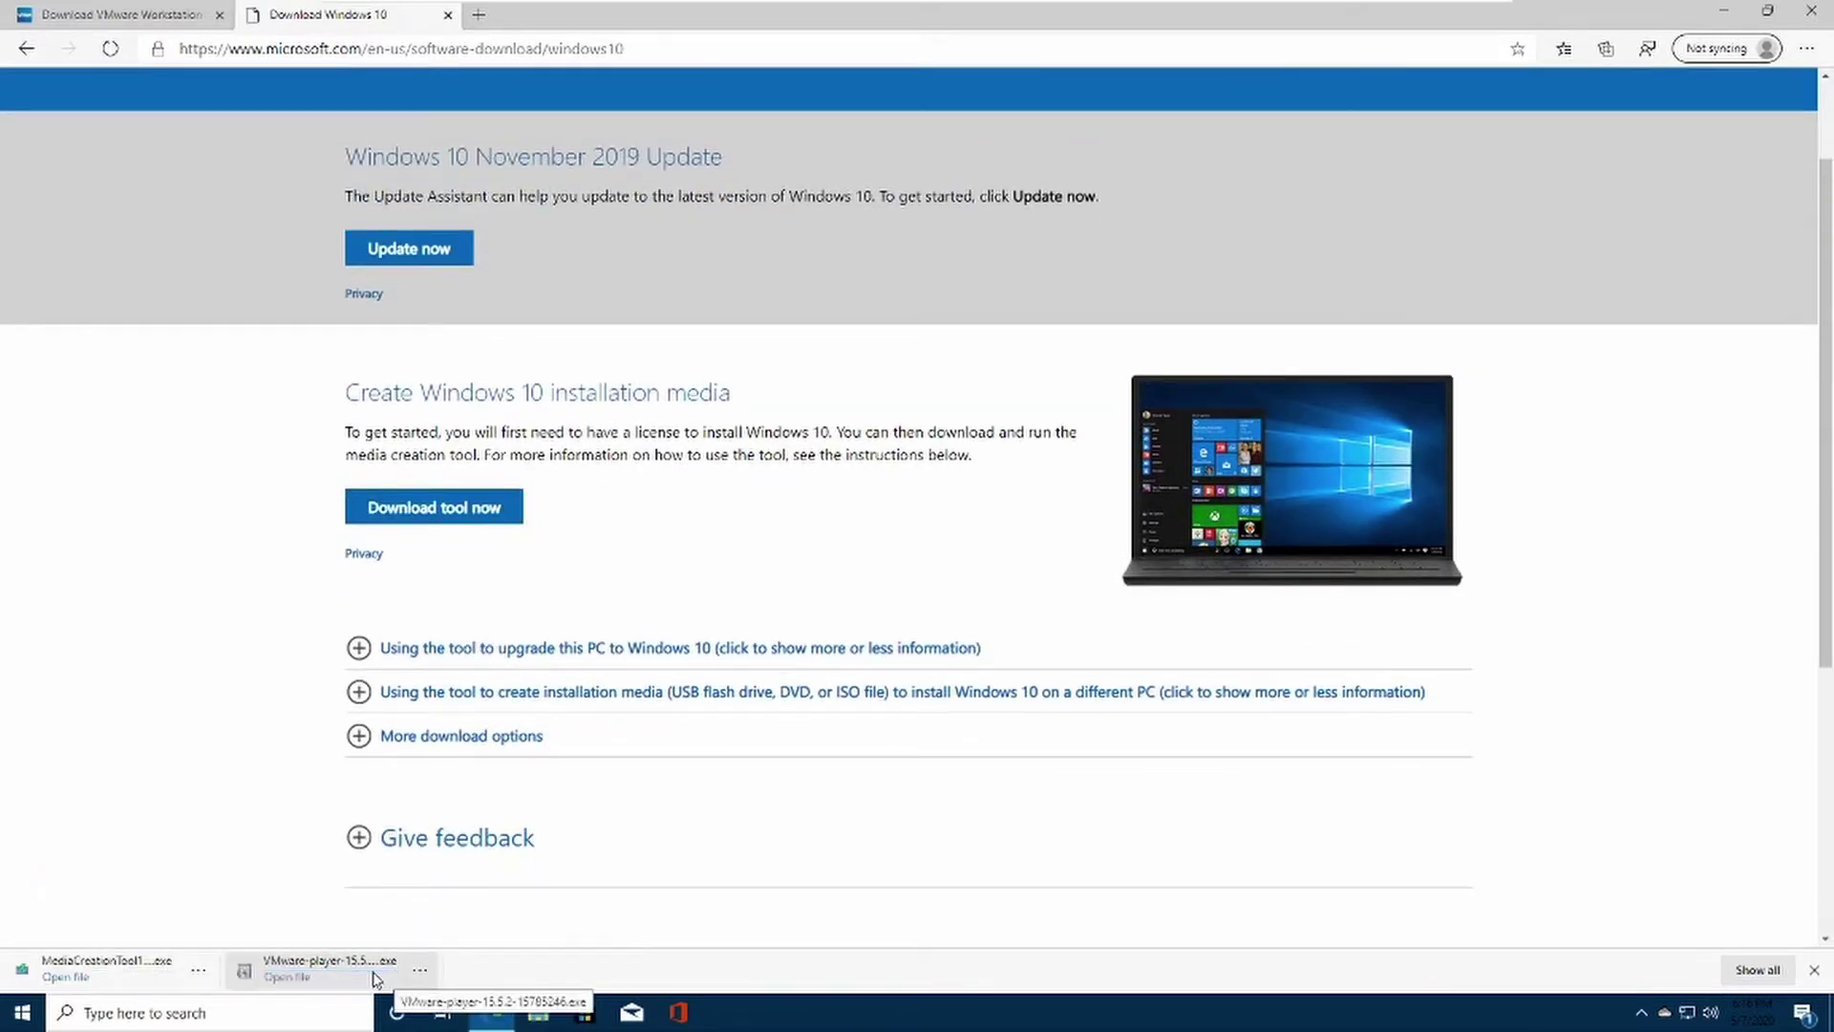
Step: Run the VMware-player installer, allow it through UAC, and dismiss the error window
{"action": "left_click", "coordinate": [373, 976]}
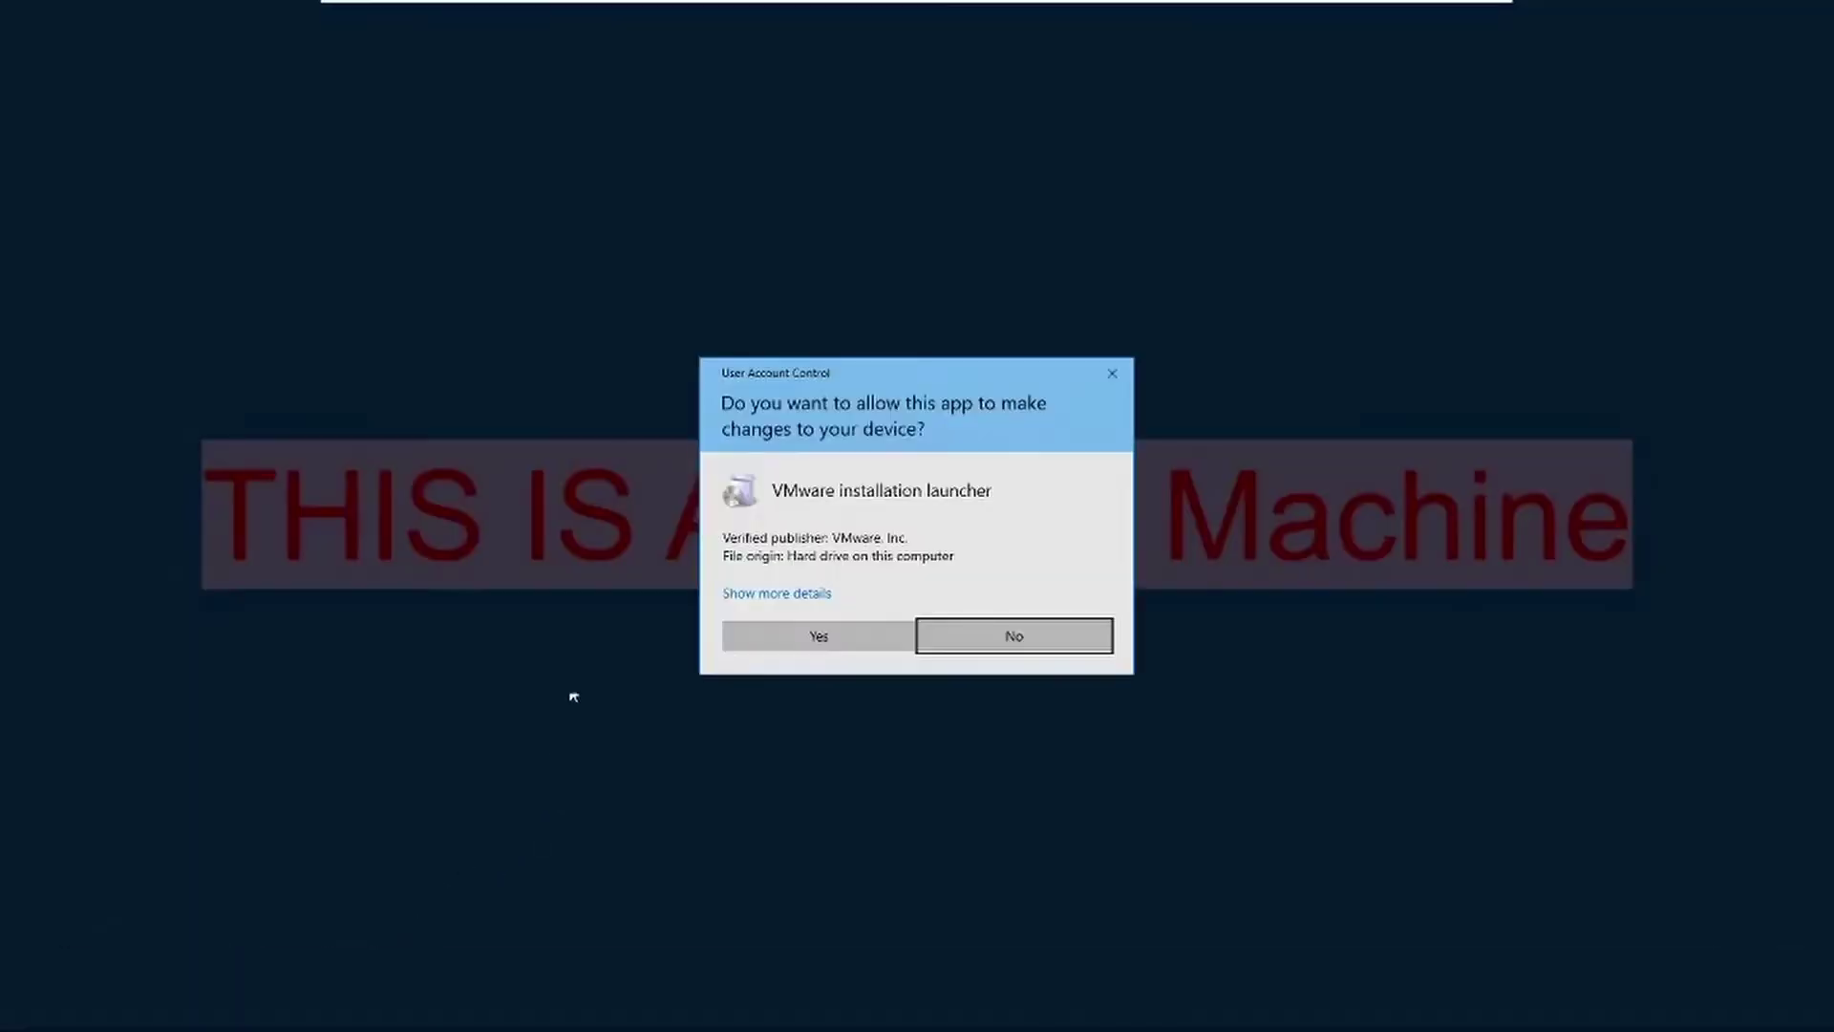
{"action": "left_click", "coordinate": [753, 633]}
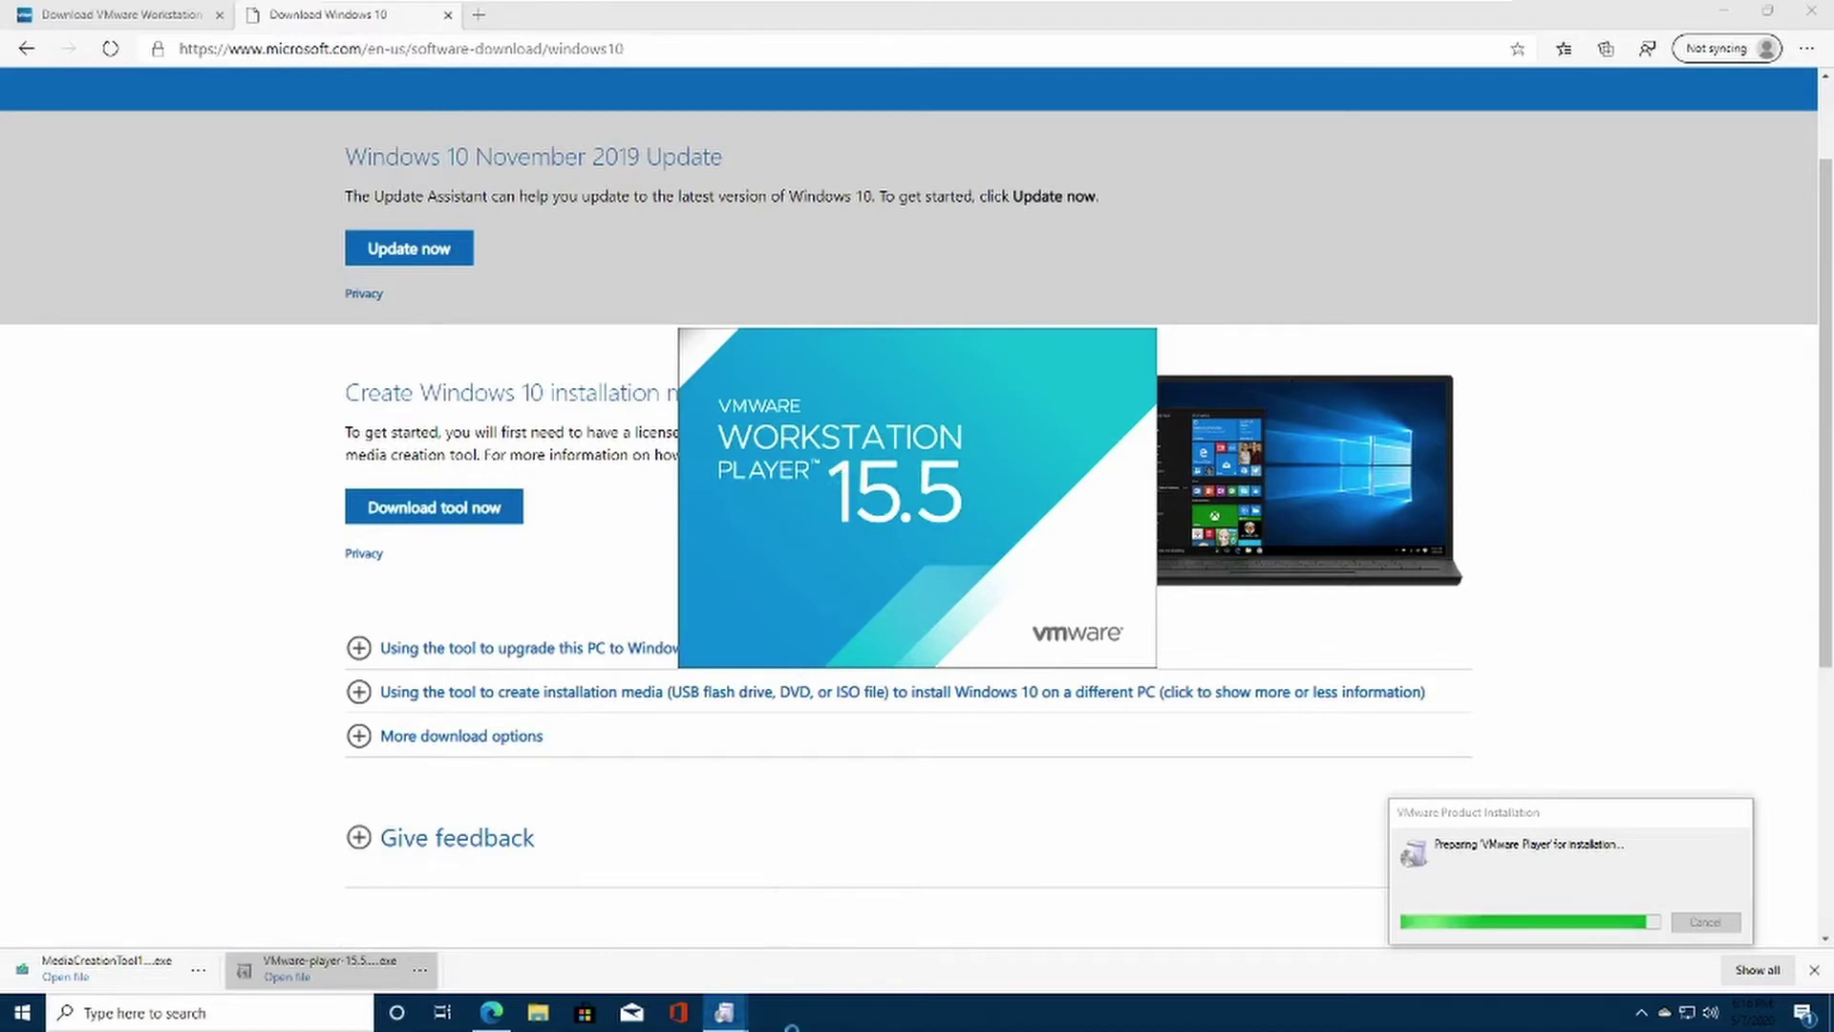
{"action": "mouse_move", "coordinate": [724, 1010]}
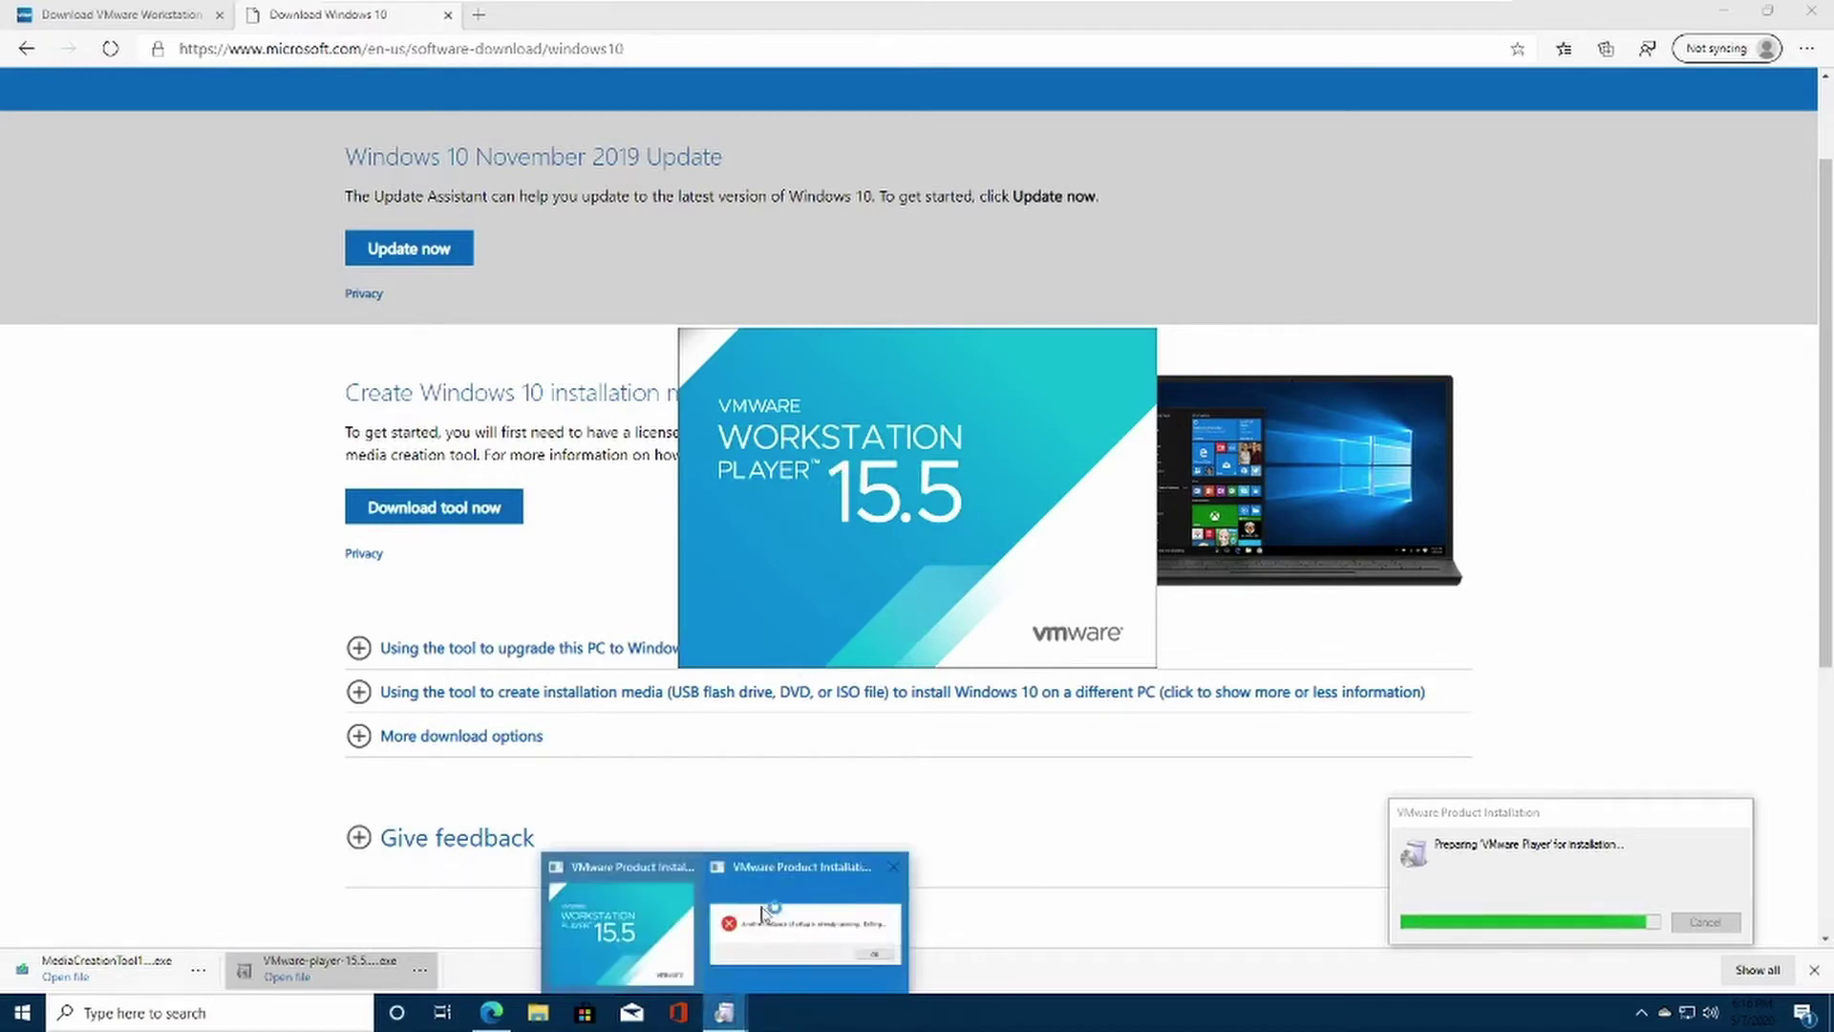
{"action": "left_click", "coordinate": [893, 866]}
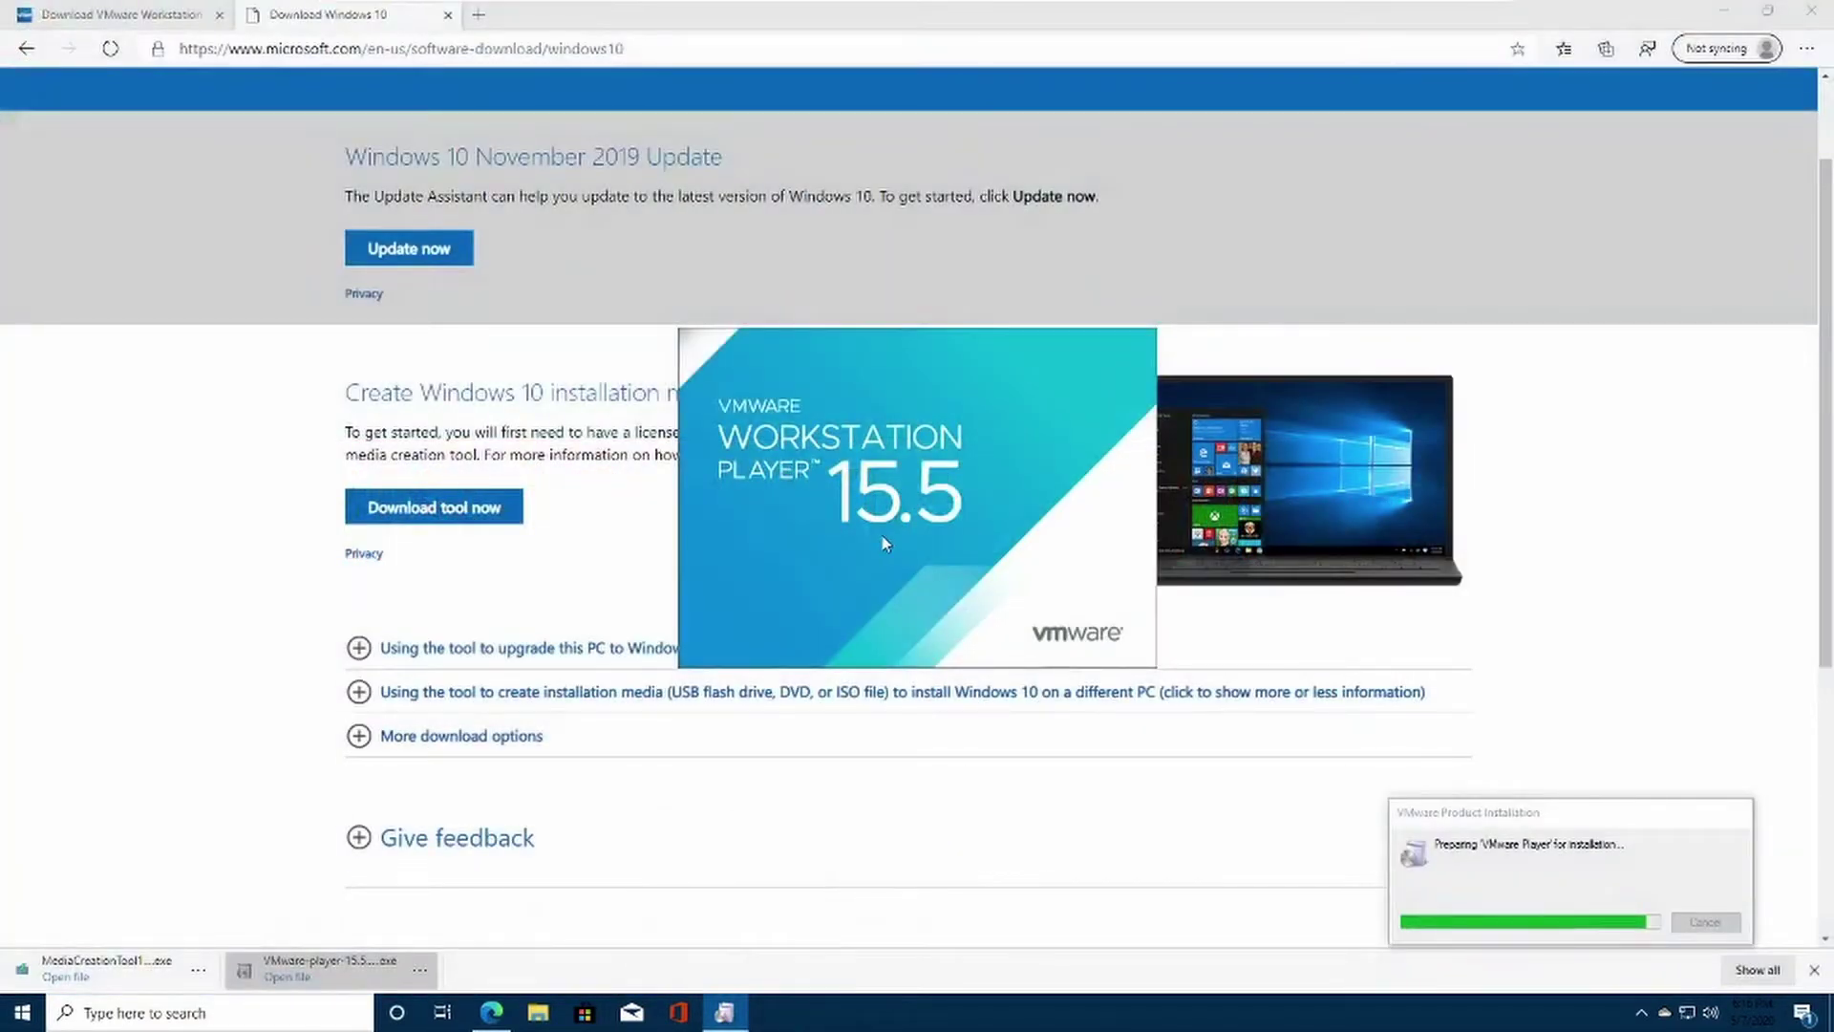
{"action": "left_click_drag", "start_coordinate": [1546, 811], "coordinate": [1080, 548]}
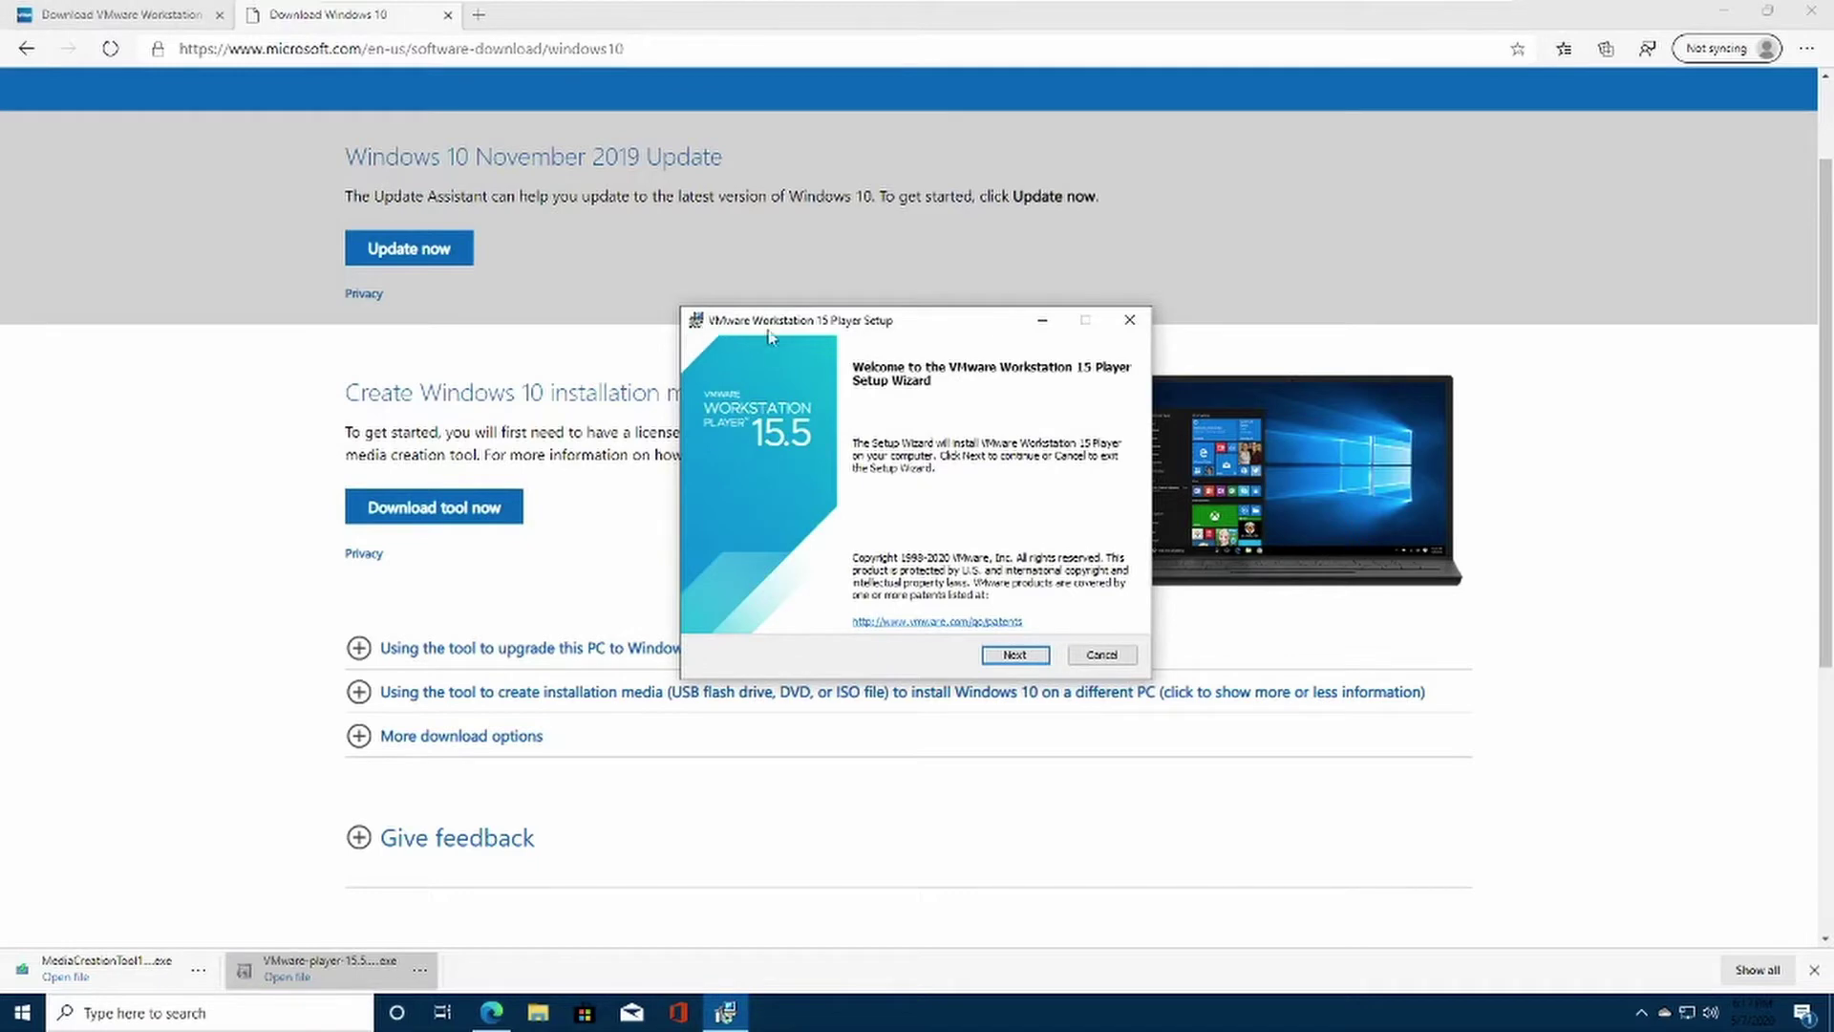
Step: Read through and accept the VMware Workstation Player license agreement
{"action": "left_click", "coordinate": [1016, 656]}
{"action": "scroll", "coordinate": [890, 559], "scroll_direction": "down", "scroll_amount": 4}
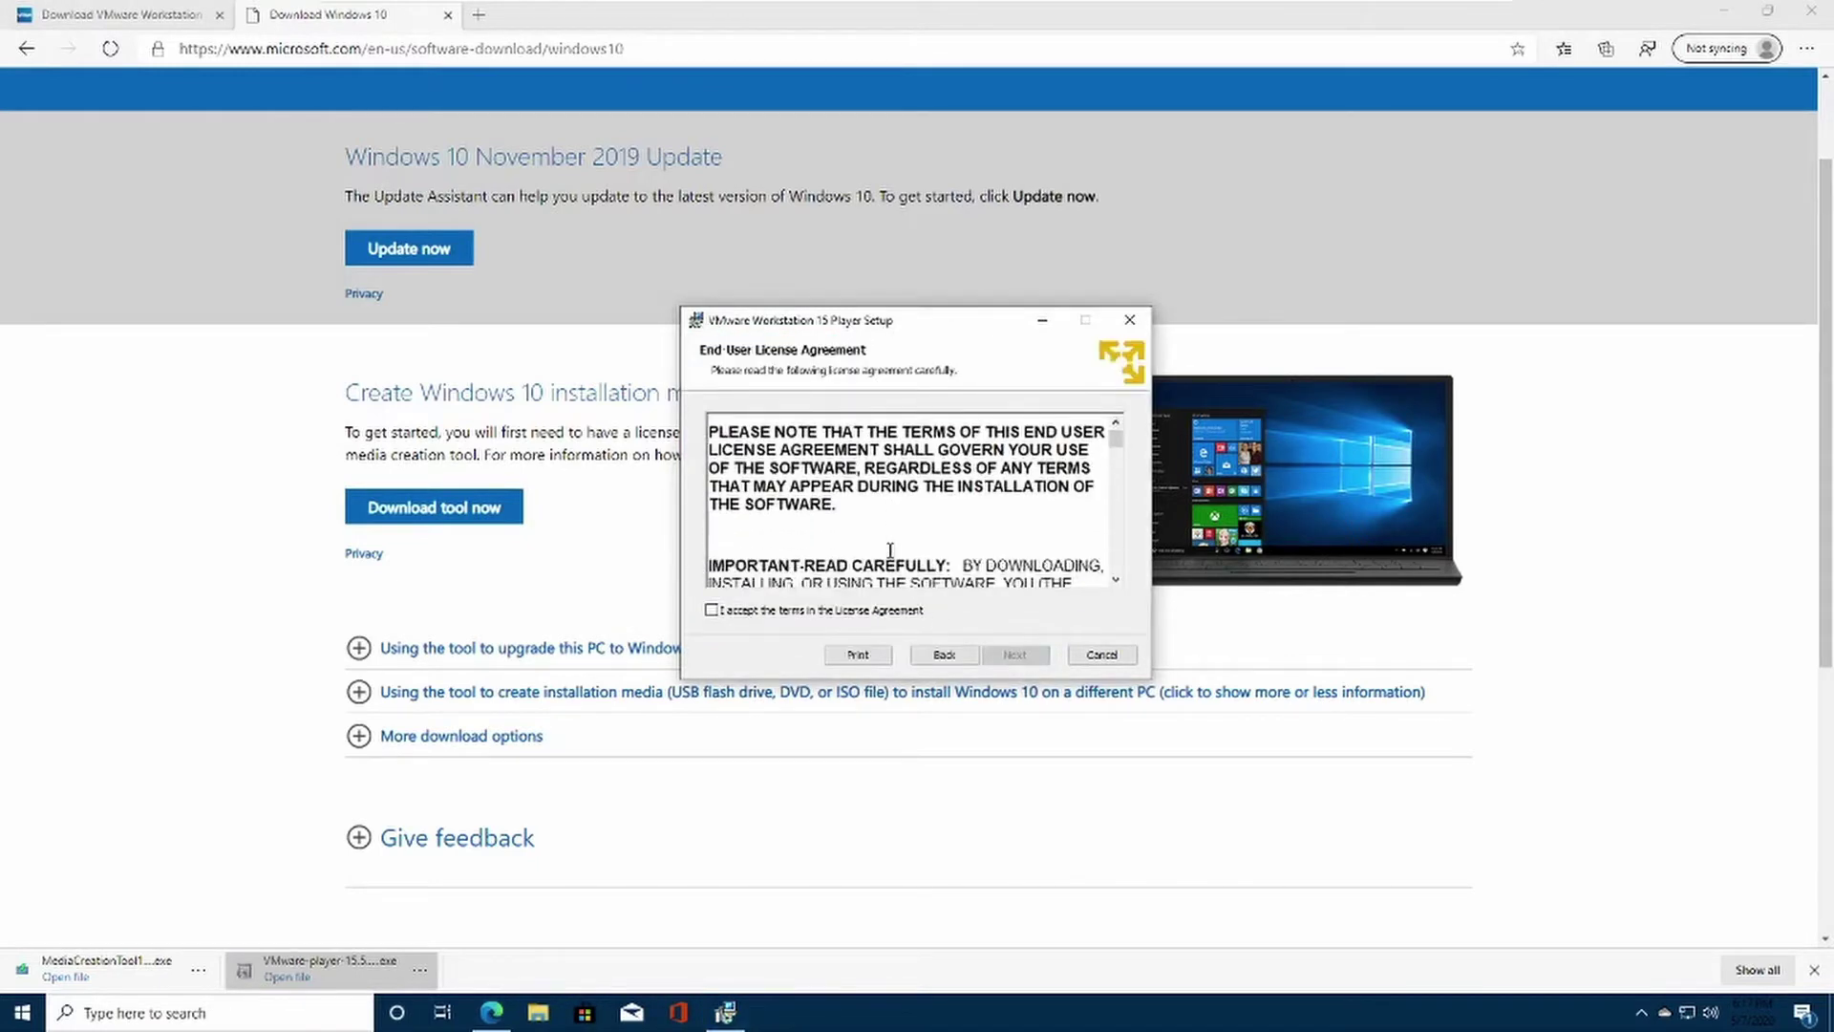
{"action": "scroll", "coordinate": [891, 552], "scroll_direction": "down", "scroll_amount": 12}
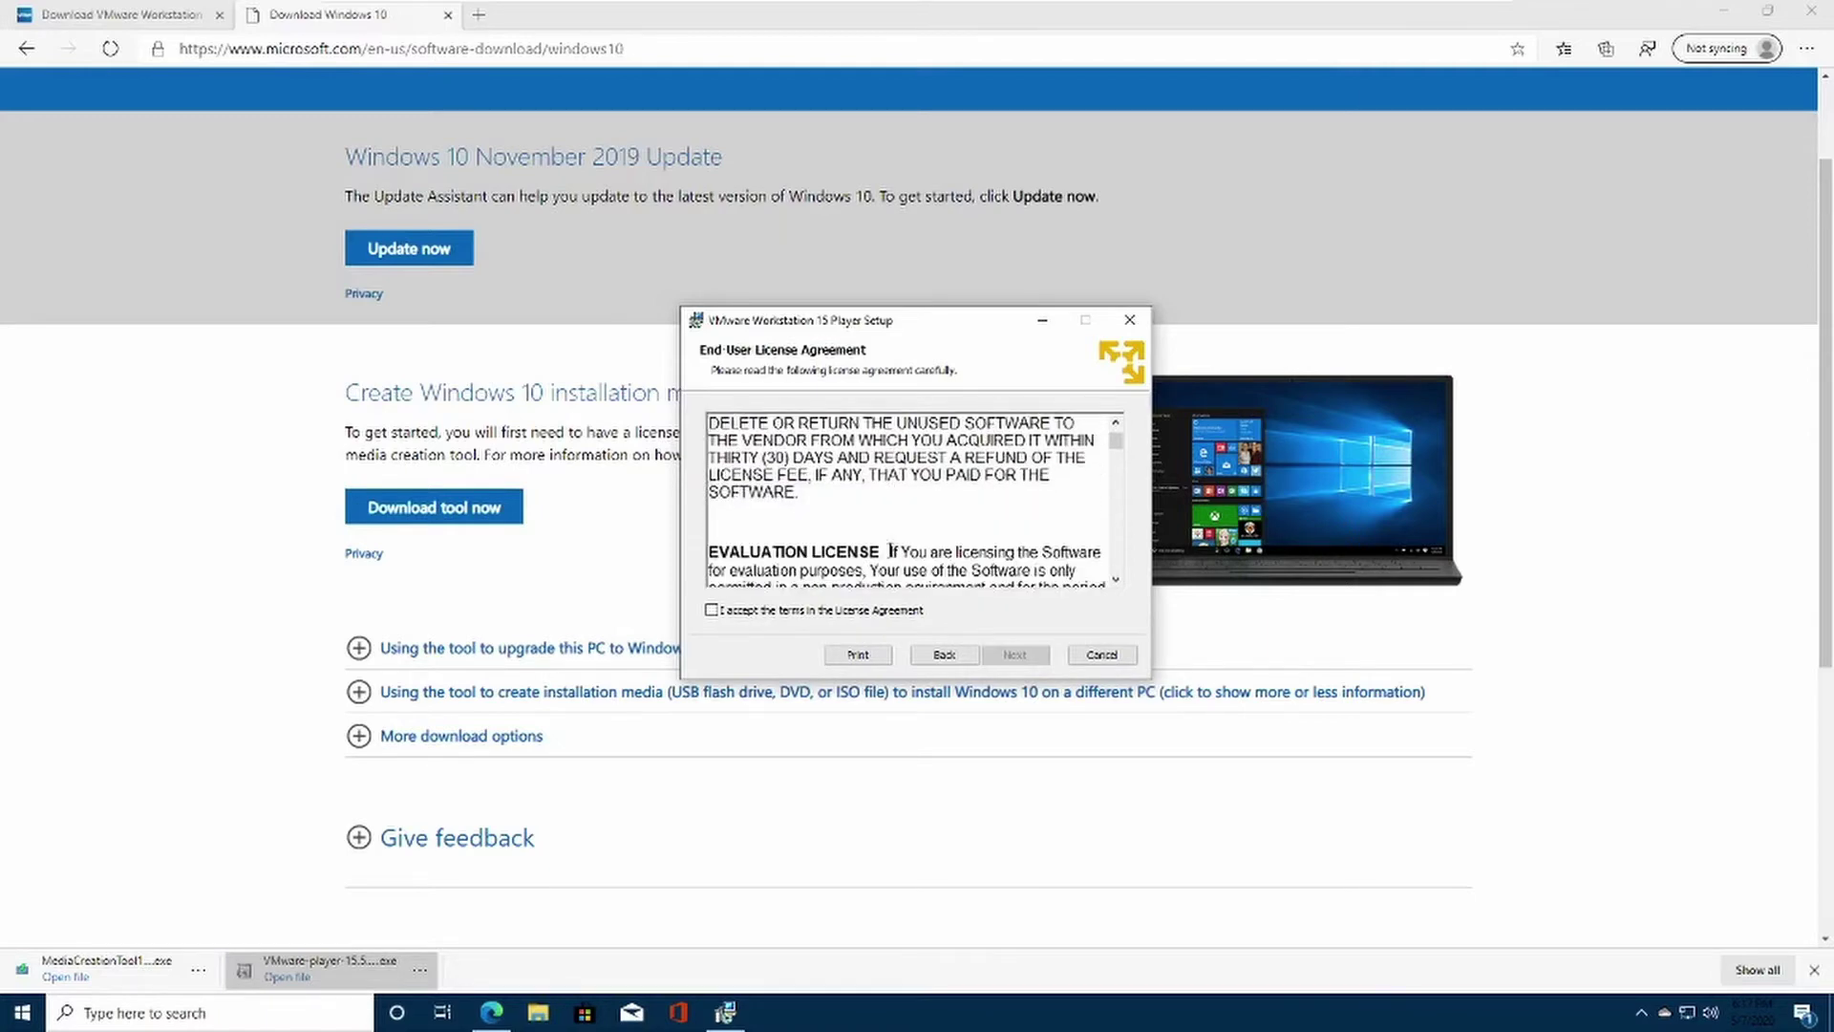
{"action": "scroll", "coordinate": [895, 534], "scroll_direction": "down", "scroll_amount": 10}
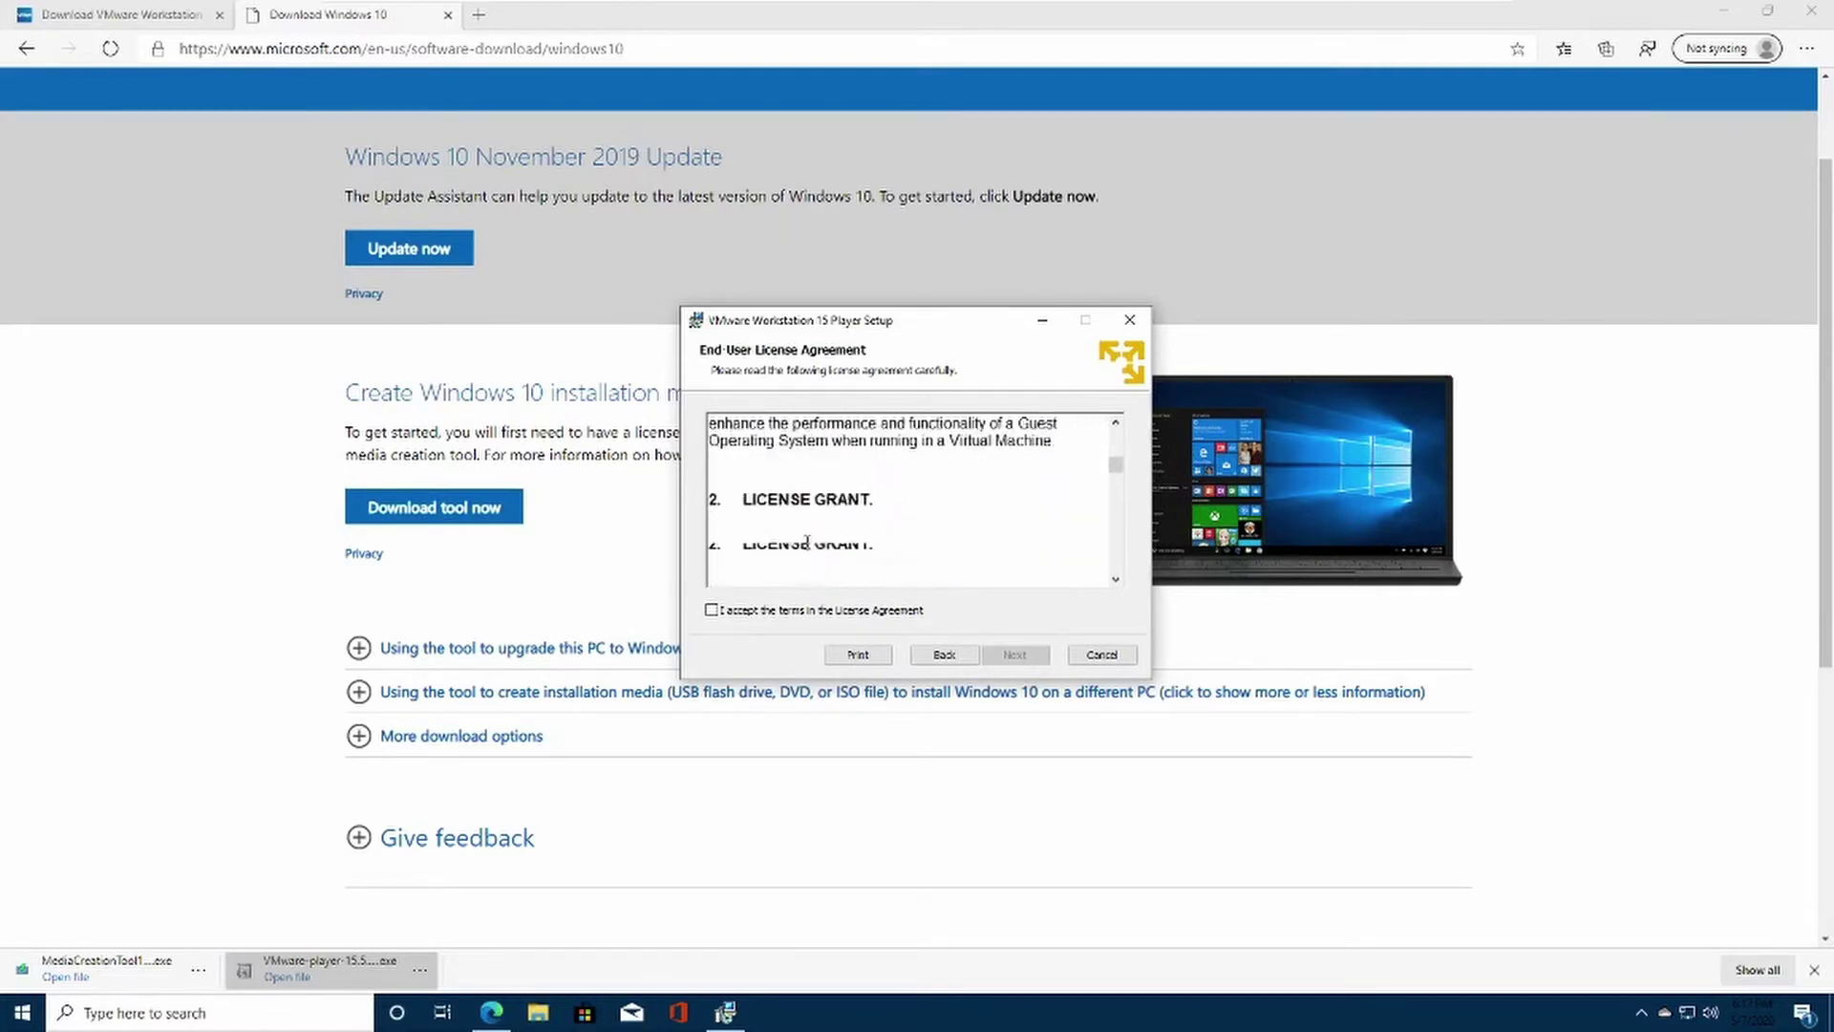
{"action": "left_click", "coordinate": [776, 612]}
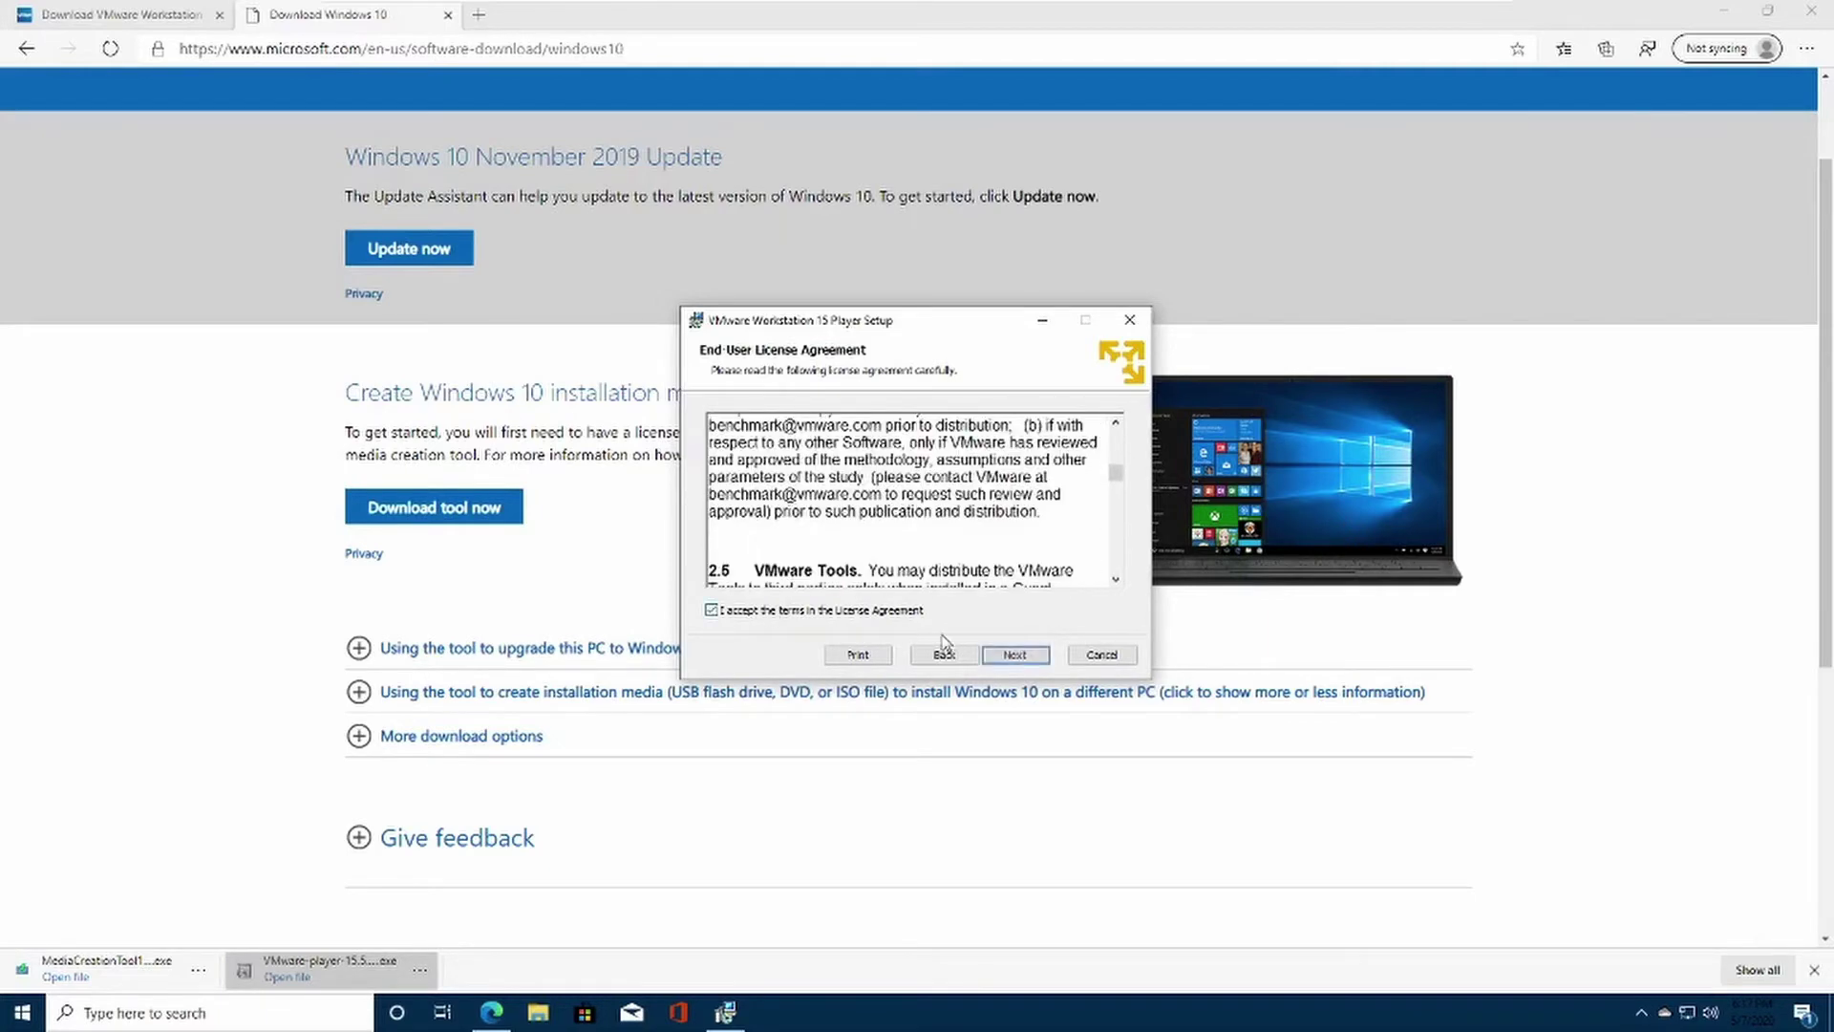
{"action": "left_click", "coordinate": [1010, 657]}
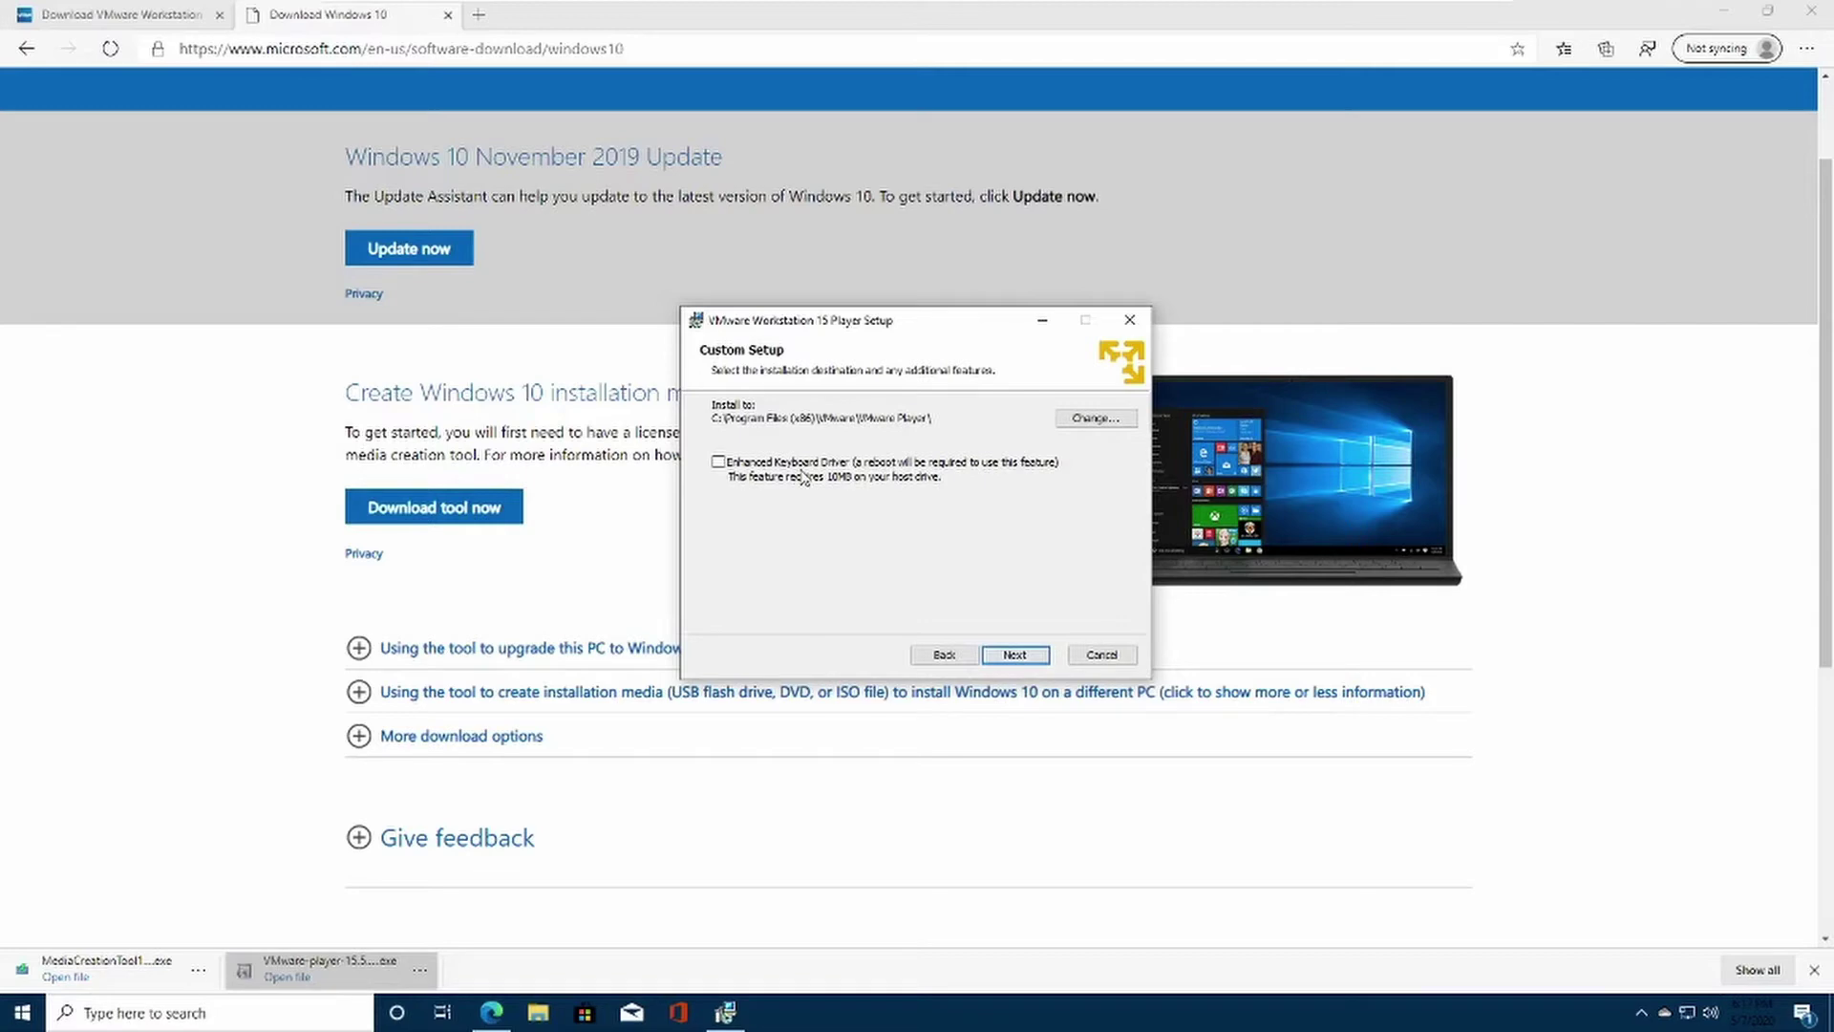
Step: Keep the default location, experience settings and both shortcuts, then install
{"action": "left_click", "coordinate": [1014, 655]}
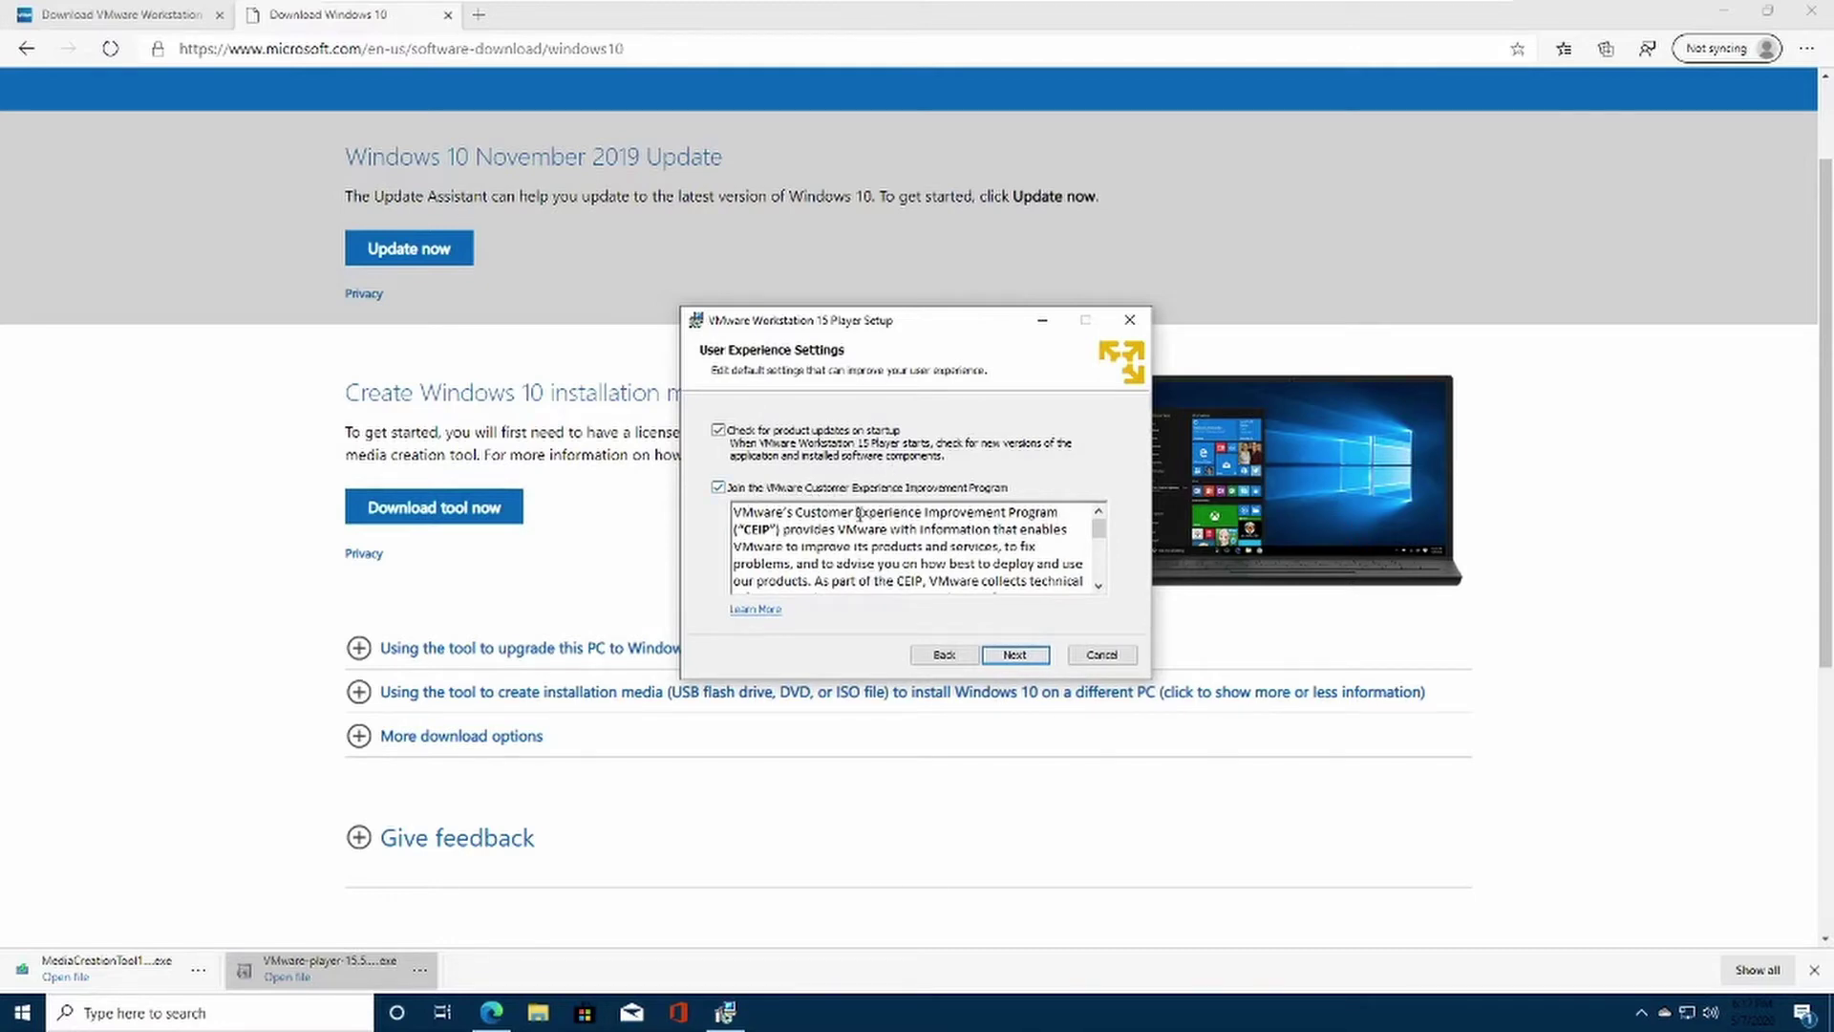
{"action": "scroll", "coordinate": [859, 513], "scroll_direction": "down", "scroll_amount": 5}
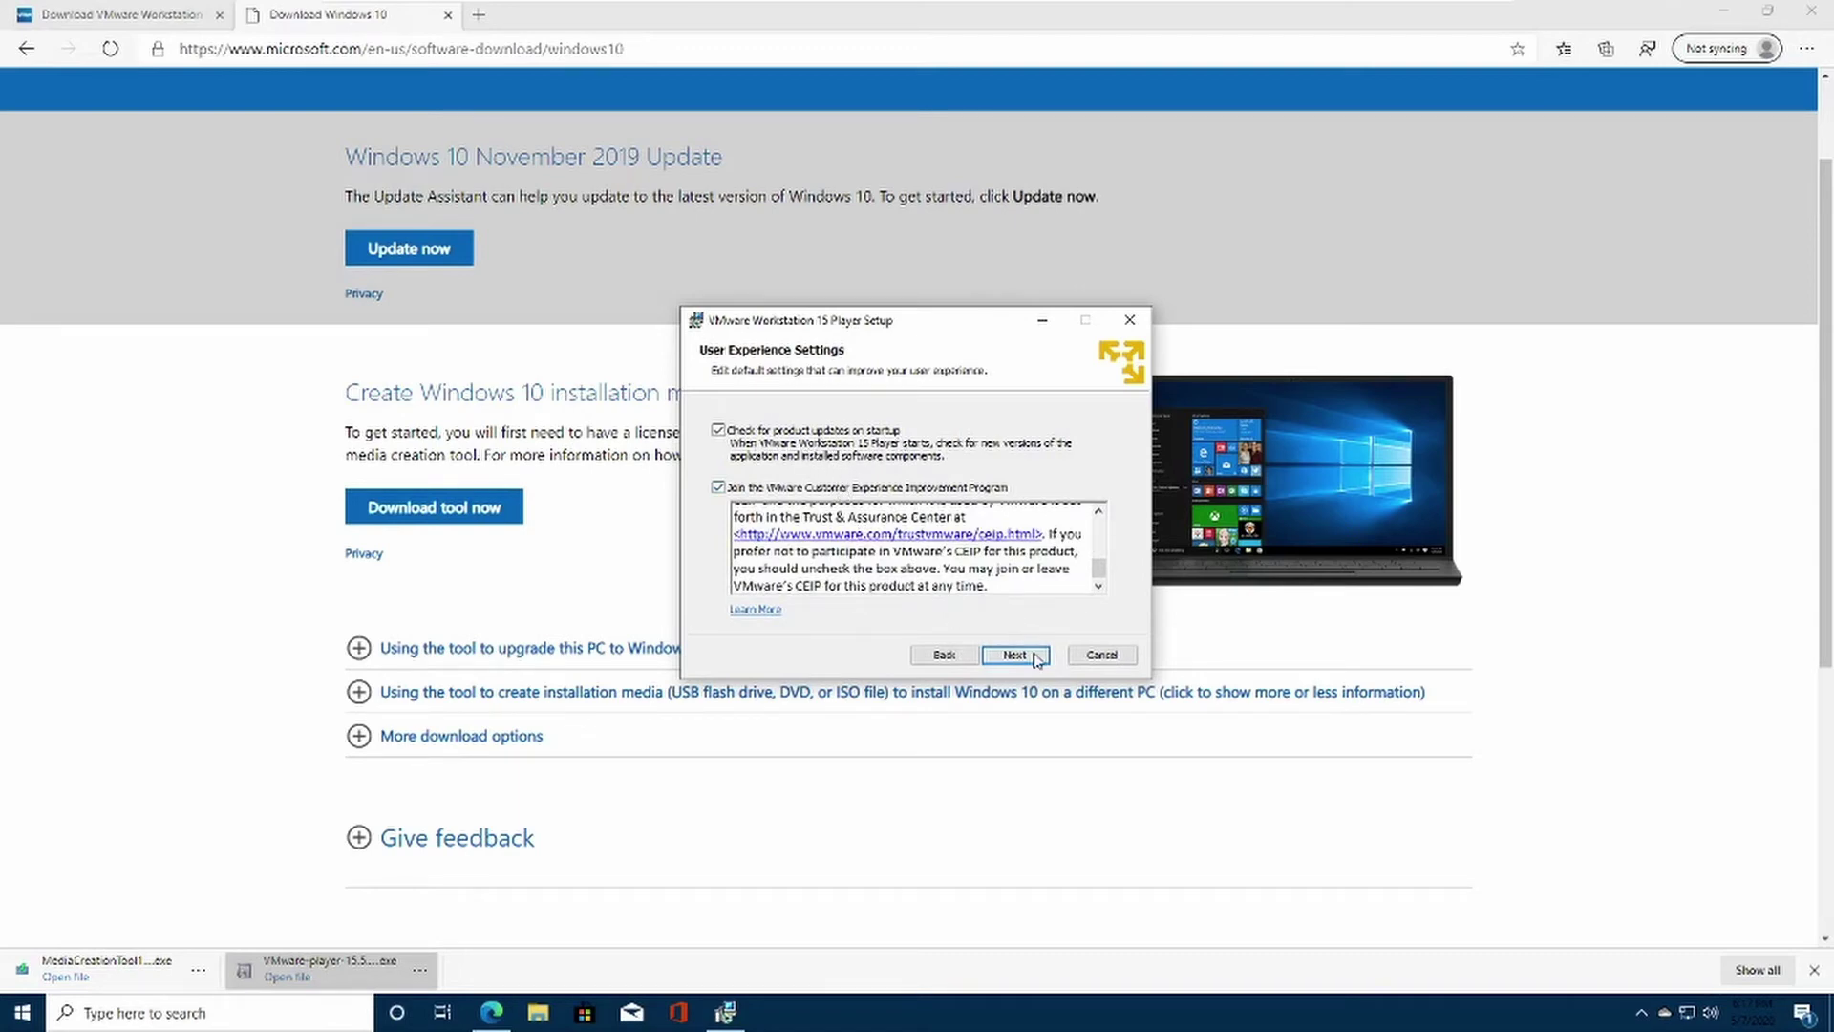
{"action": "left_click", "coordinate": [1014, 654]}
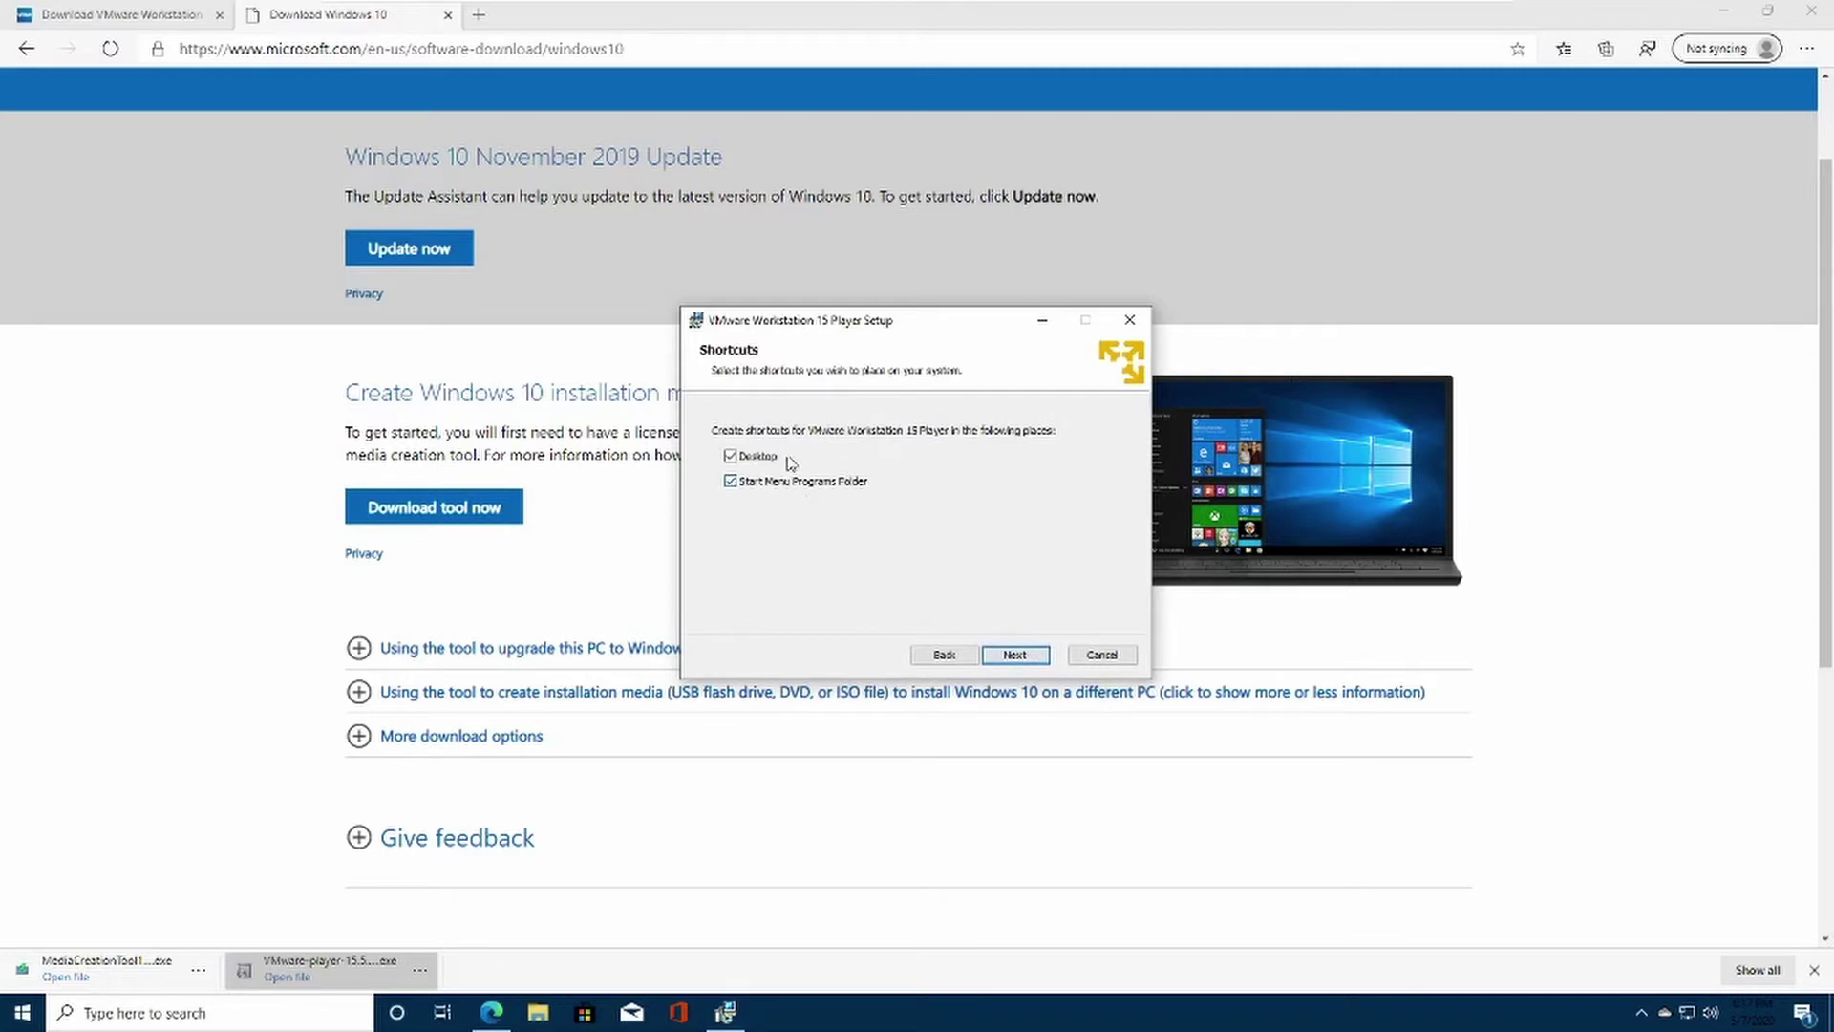
{"action": "left_click", "coordinate": [1018, 657]}
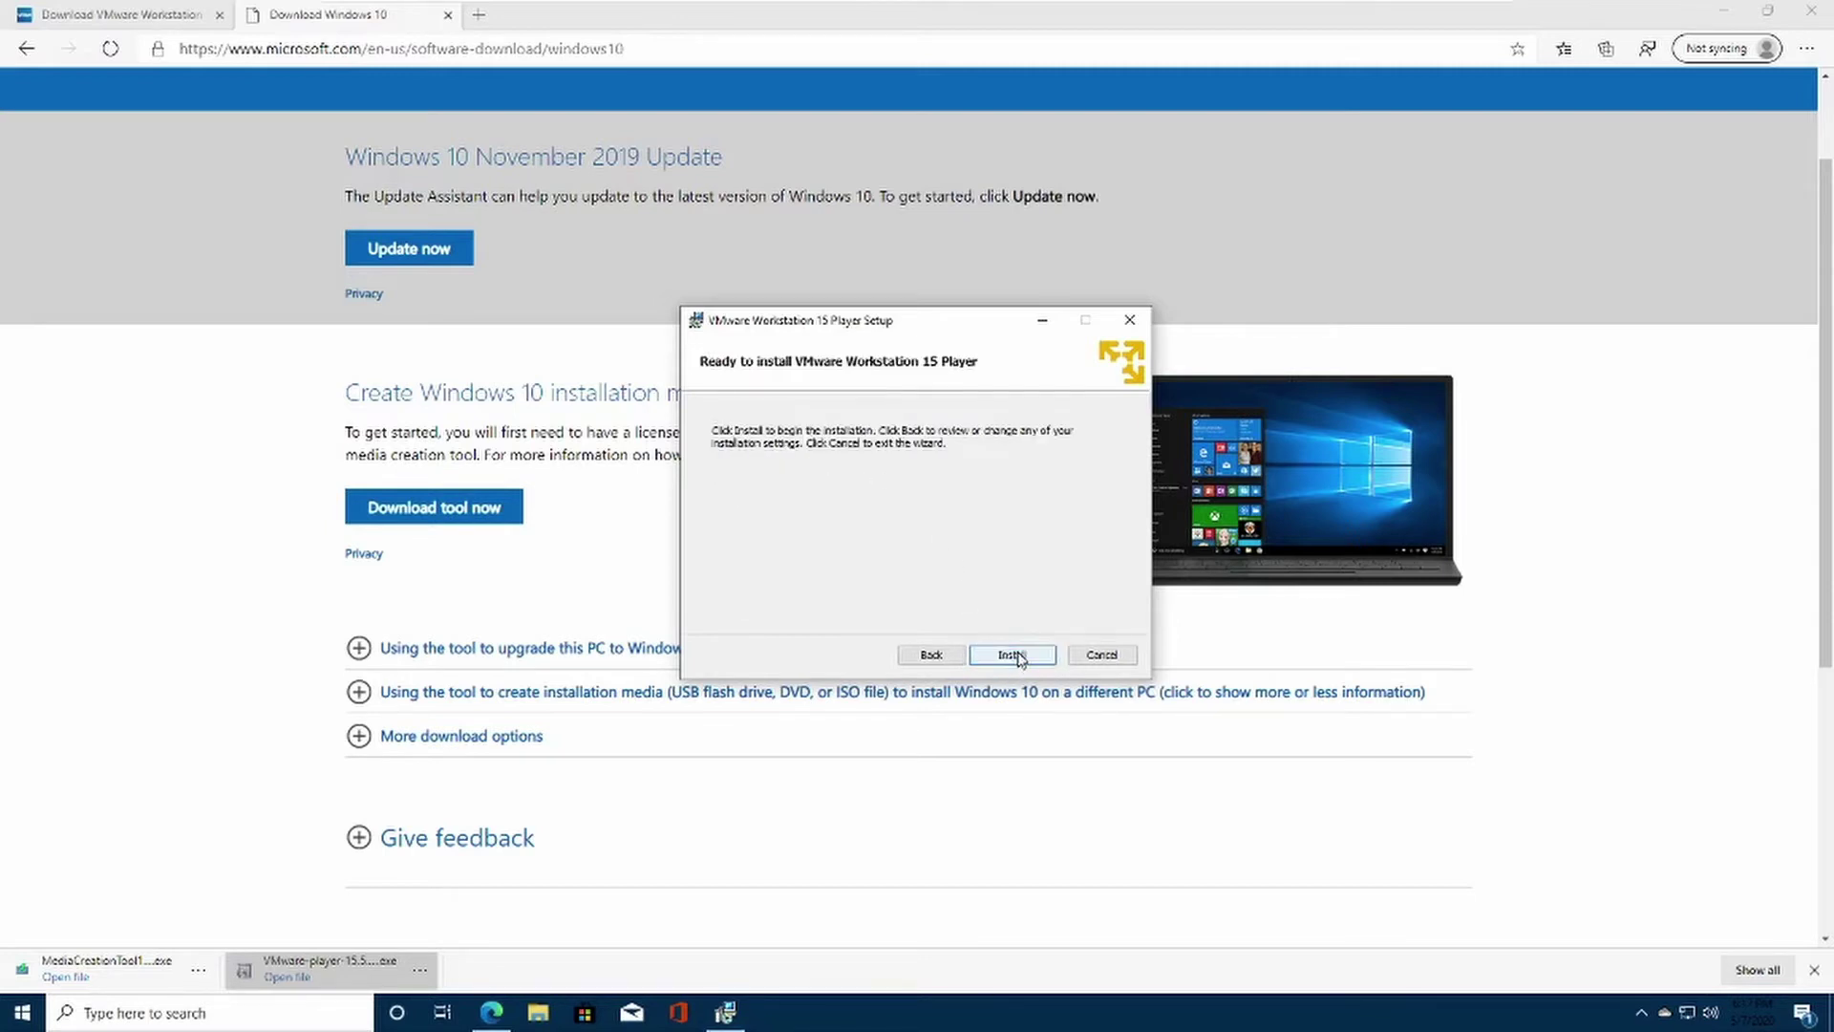
{"action": "left_click", "coordinate": [1014, 655]}
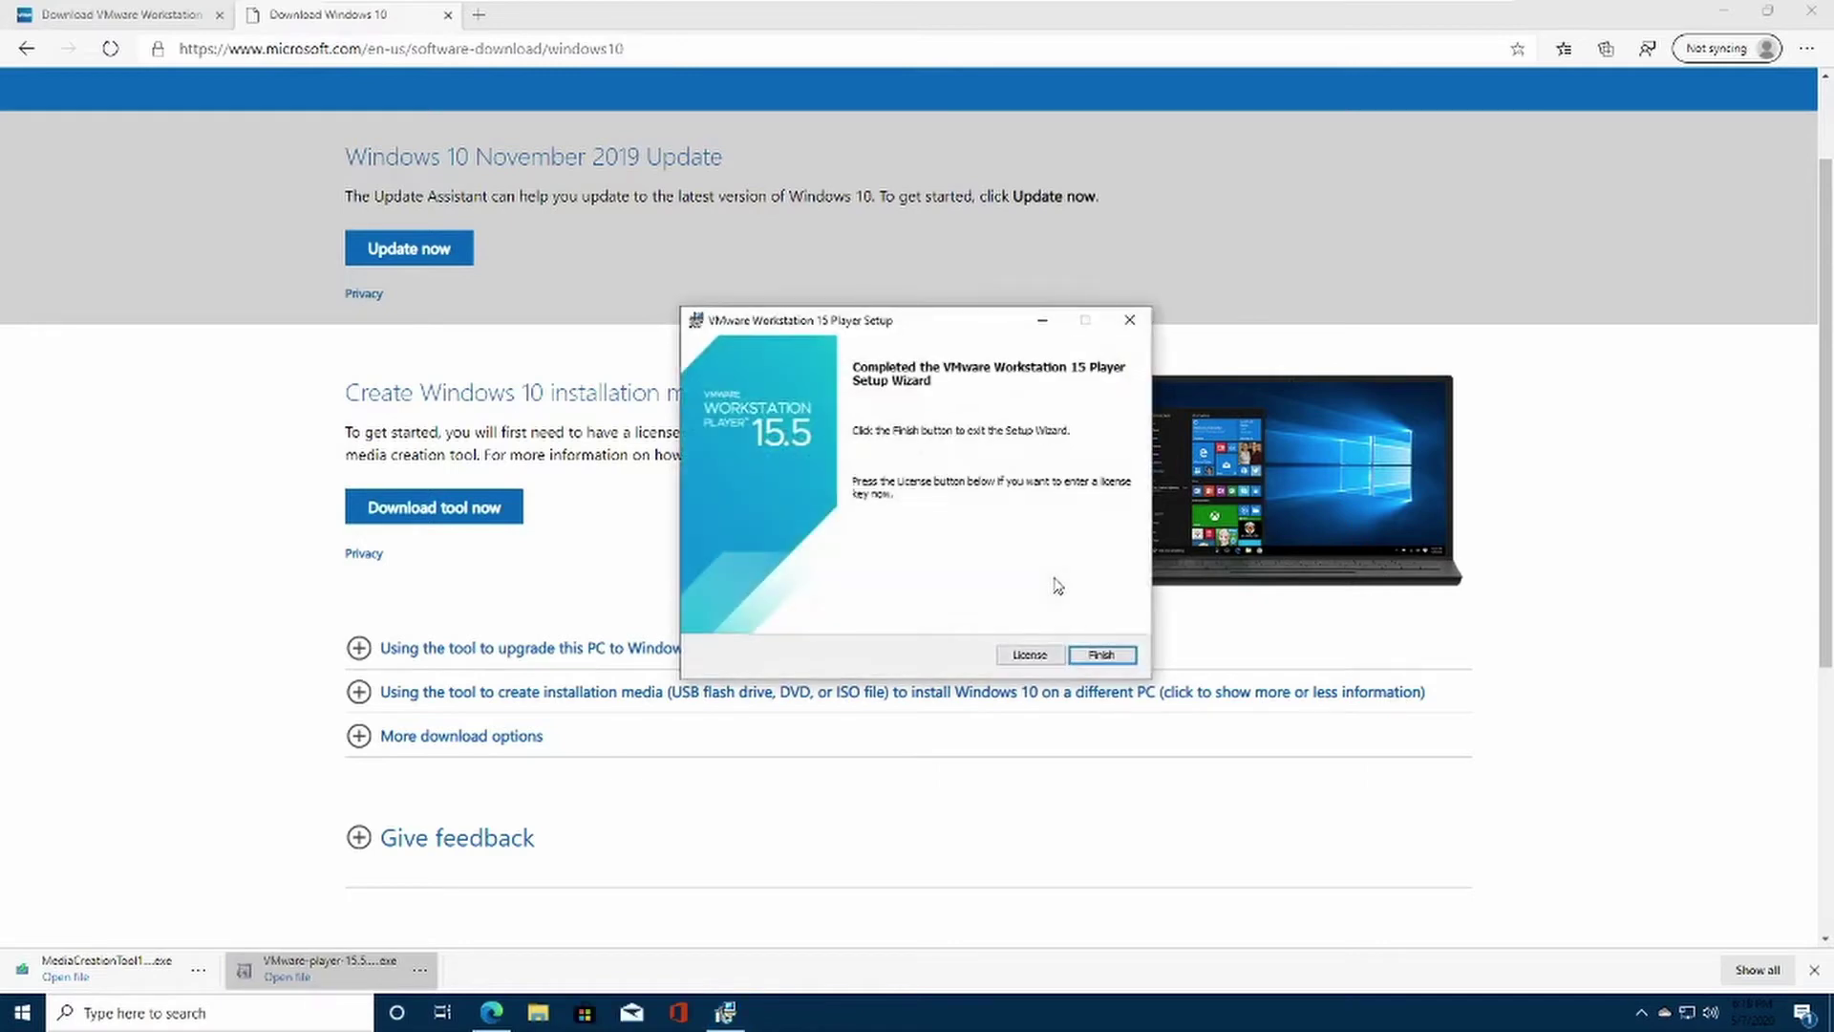
Step: Close setup, launch VMware Workstation 15 Player from Start, and choose free non-commercial use
{"action": "left_click", "coordinate": [1101, 657]}
{"action": "key", "text": "super"}
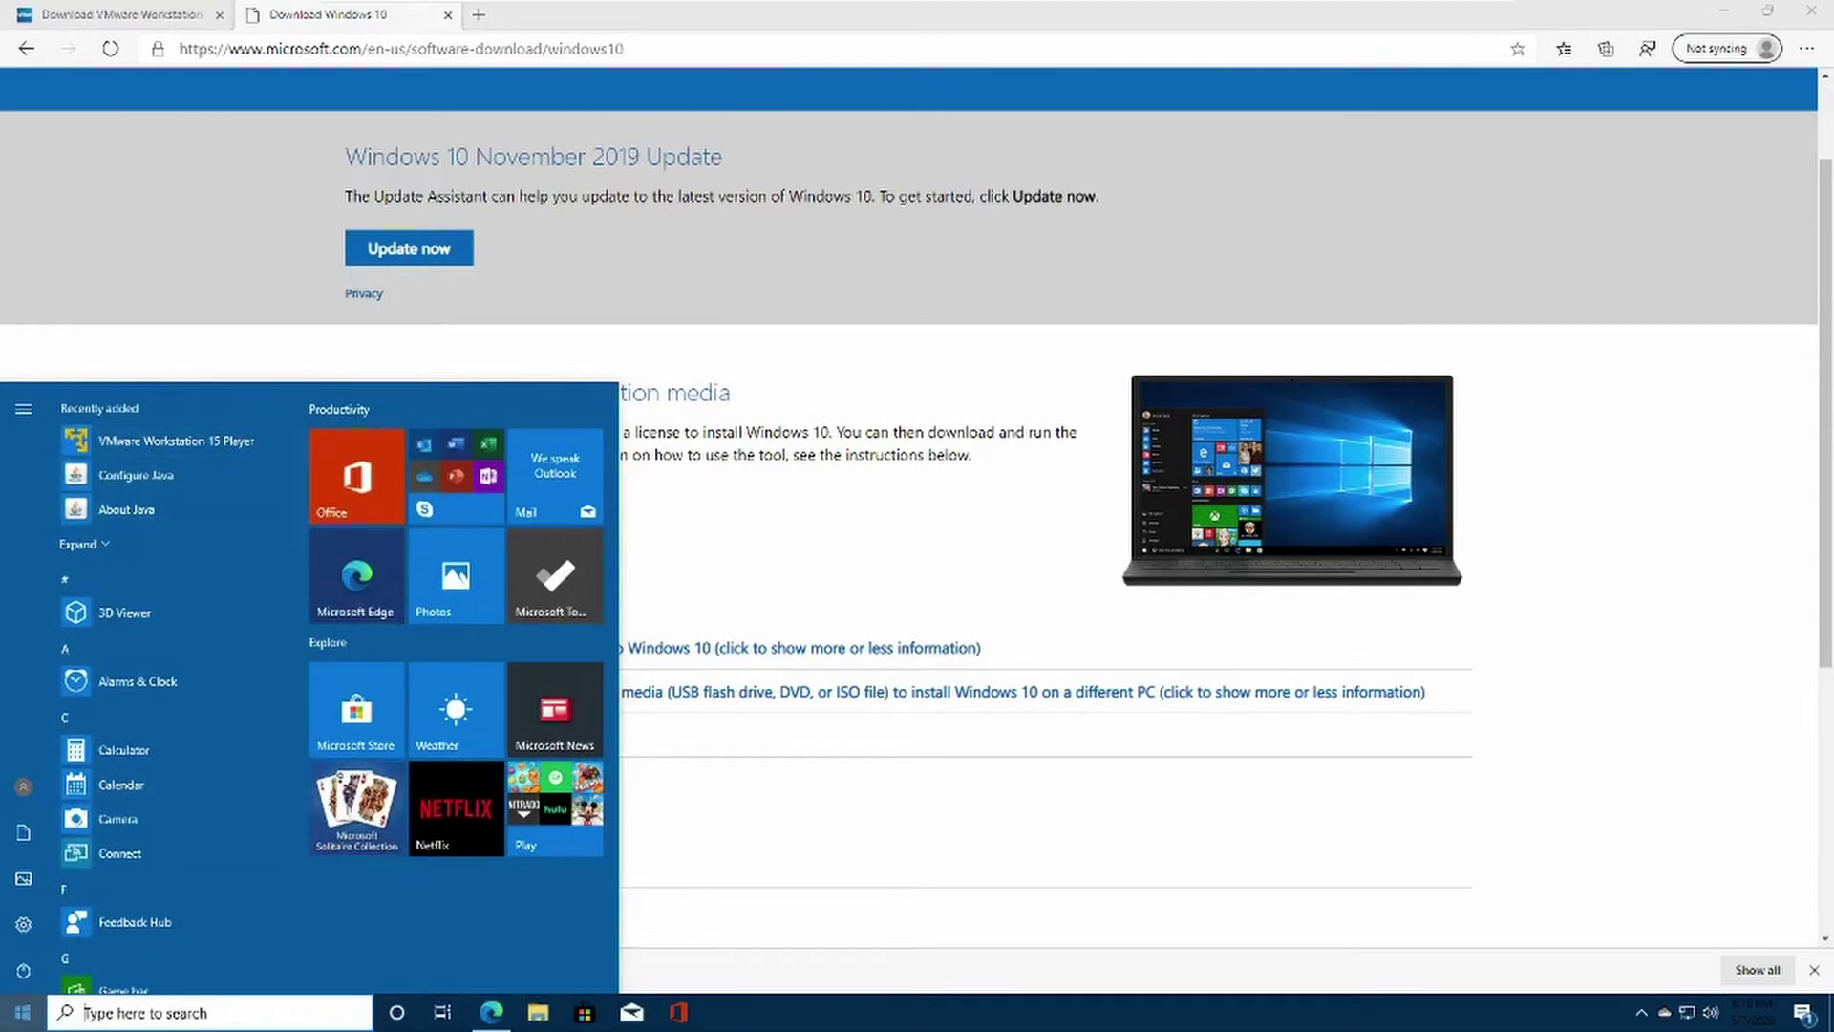
{"action": "left_click", "coordinate": [143, 450]}
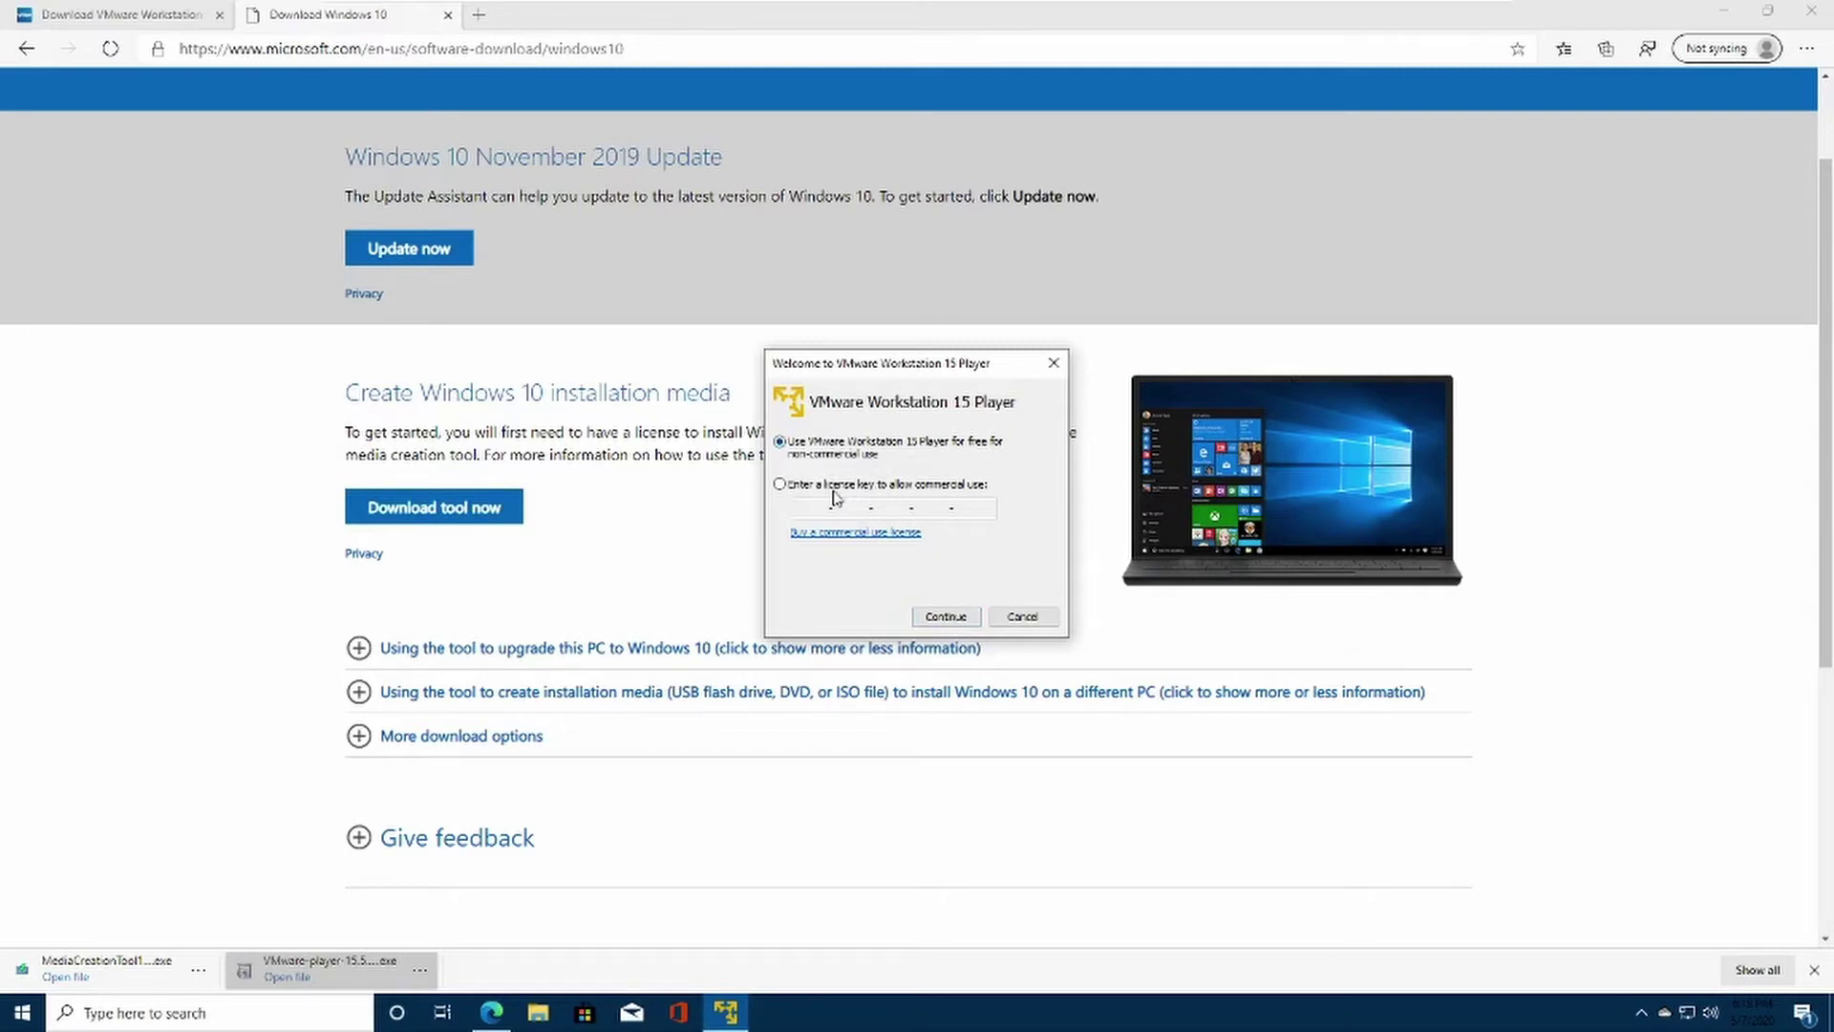
{"action": "left_click", "coordinate": [945, 616]}
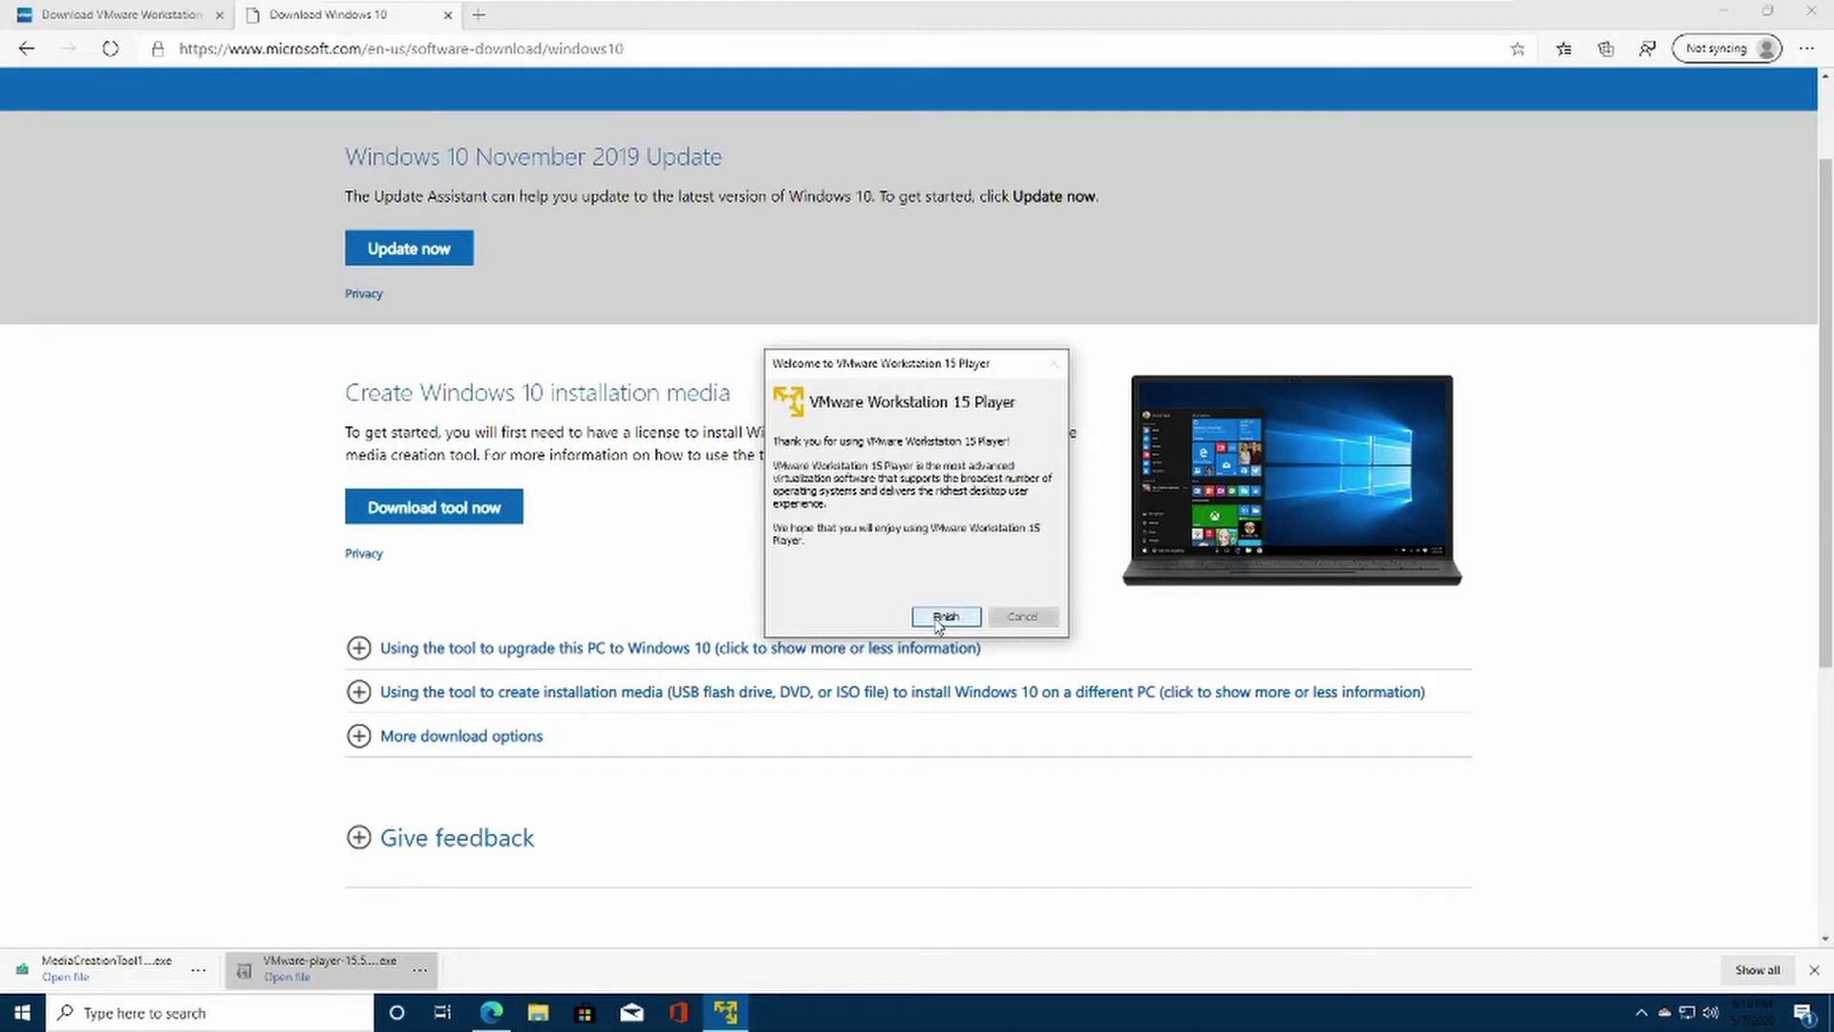
{"action": "left_click", "coordinate": [942, 617]}
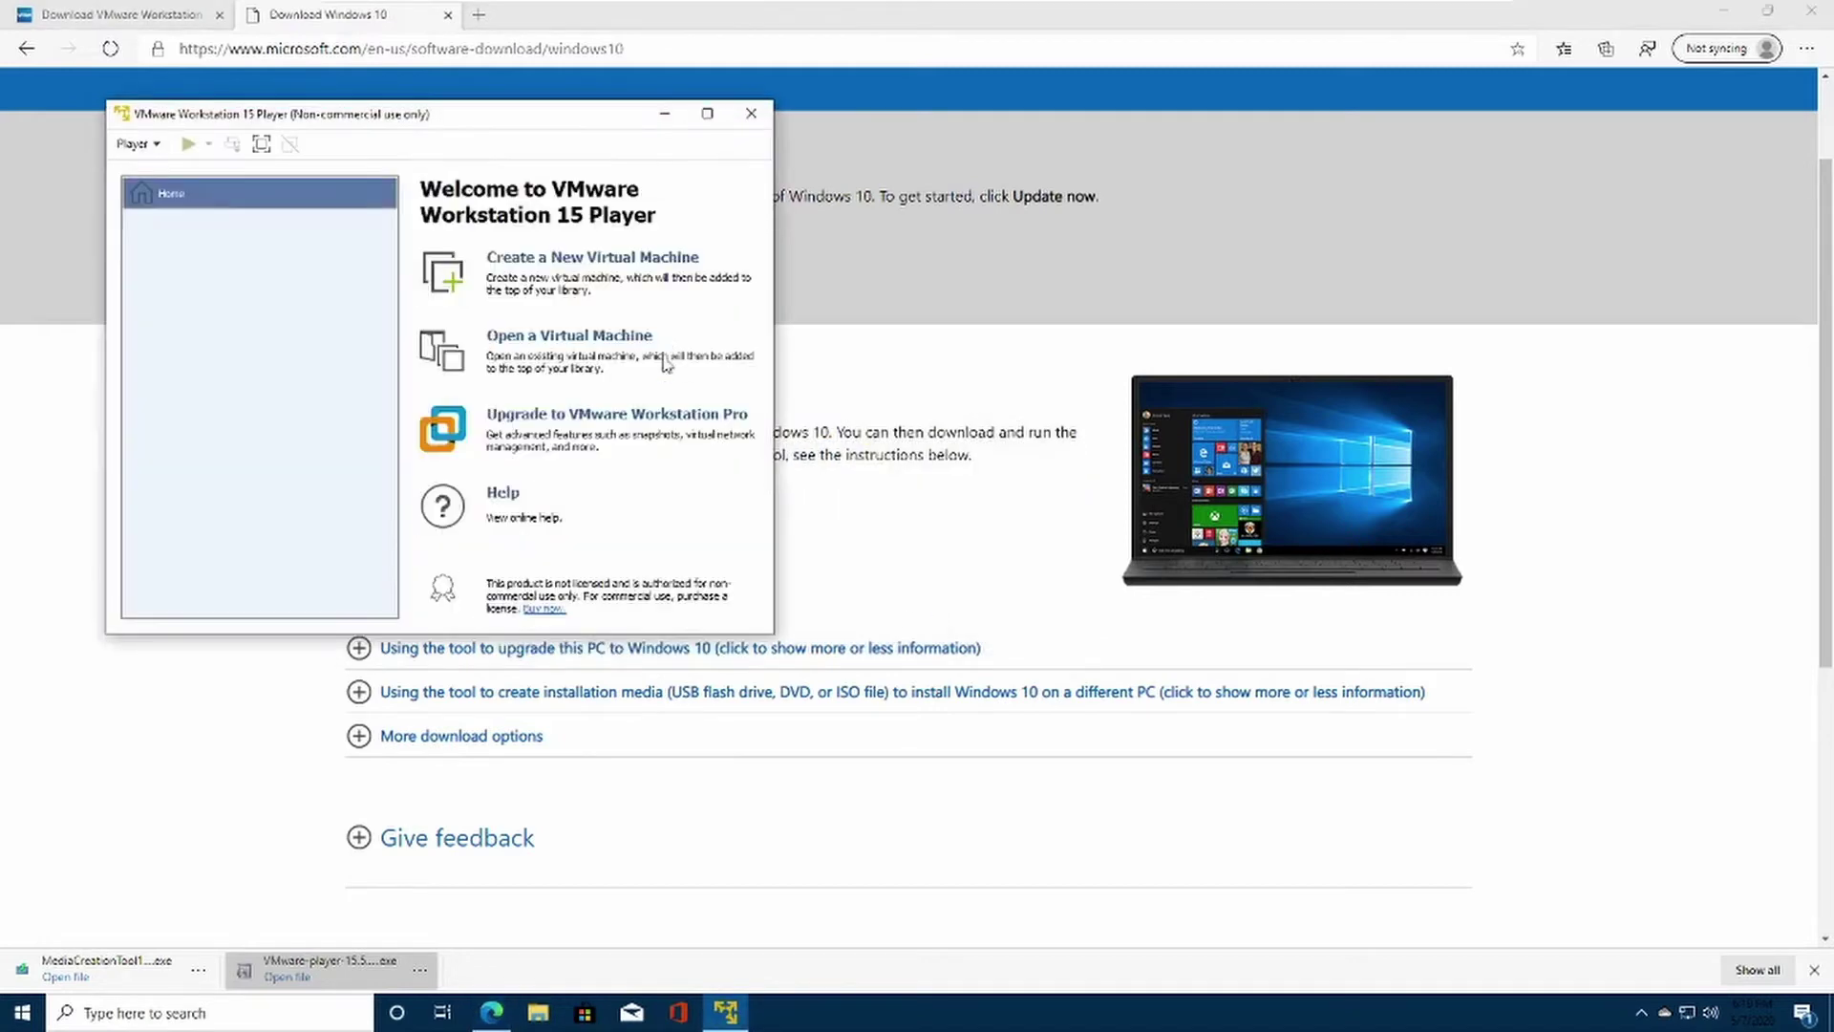
Step: Maximize the player, dismiss the update notice, and start a new VM installing the OS later
{"action": "left_click", "coordinate": [708, 115]}
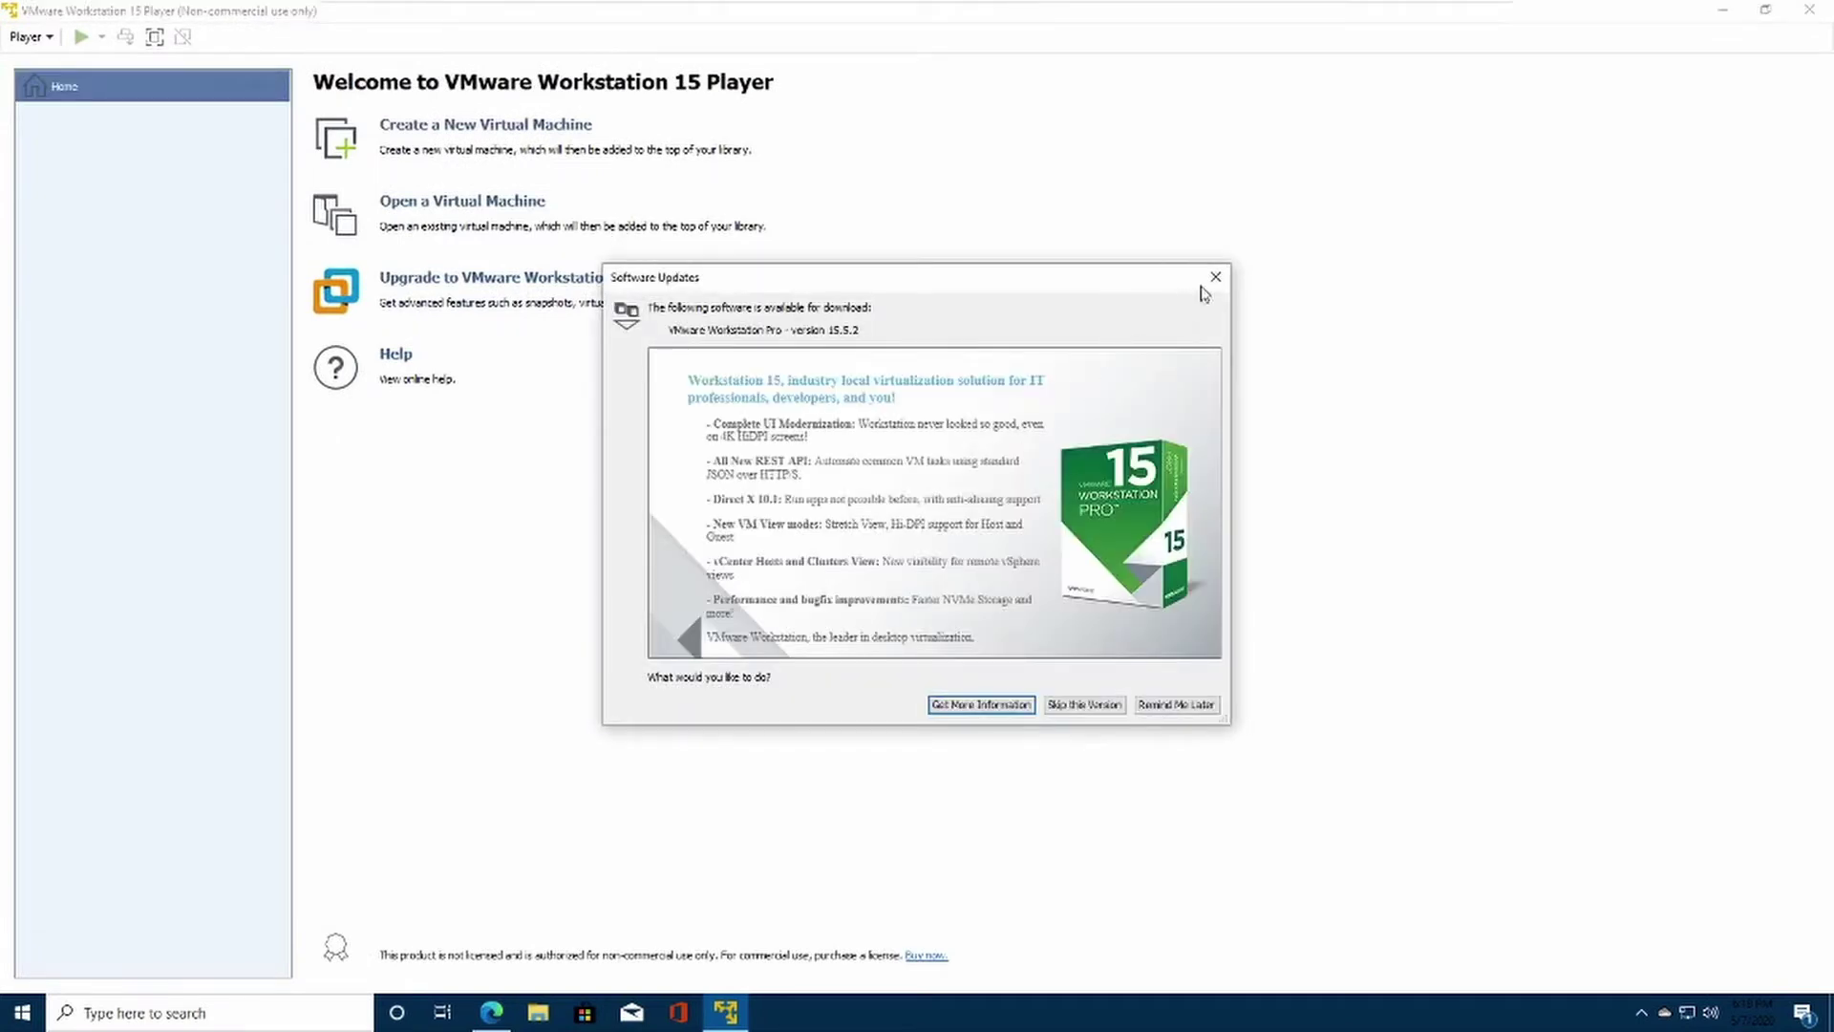
{"action": "left_click", "coordinate": [1215, 277]}
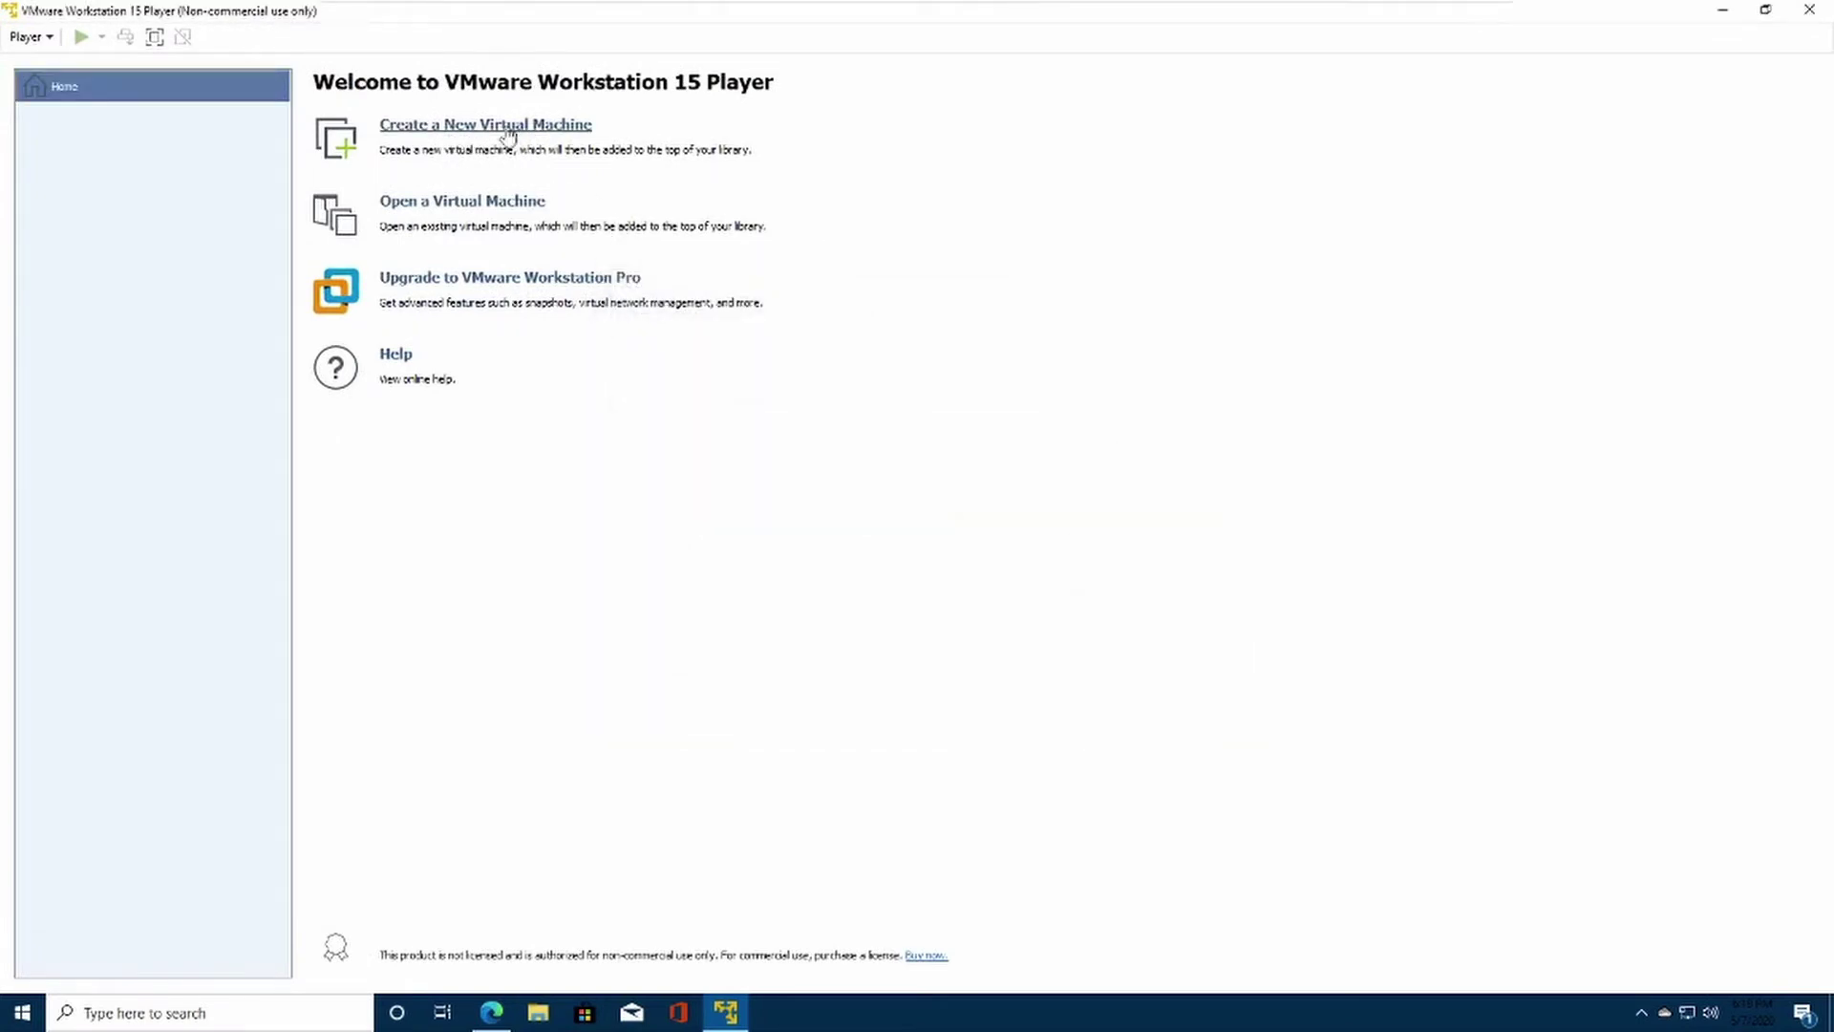
{"action": "left_click", "coordinate": [484, 134]}
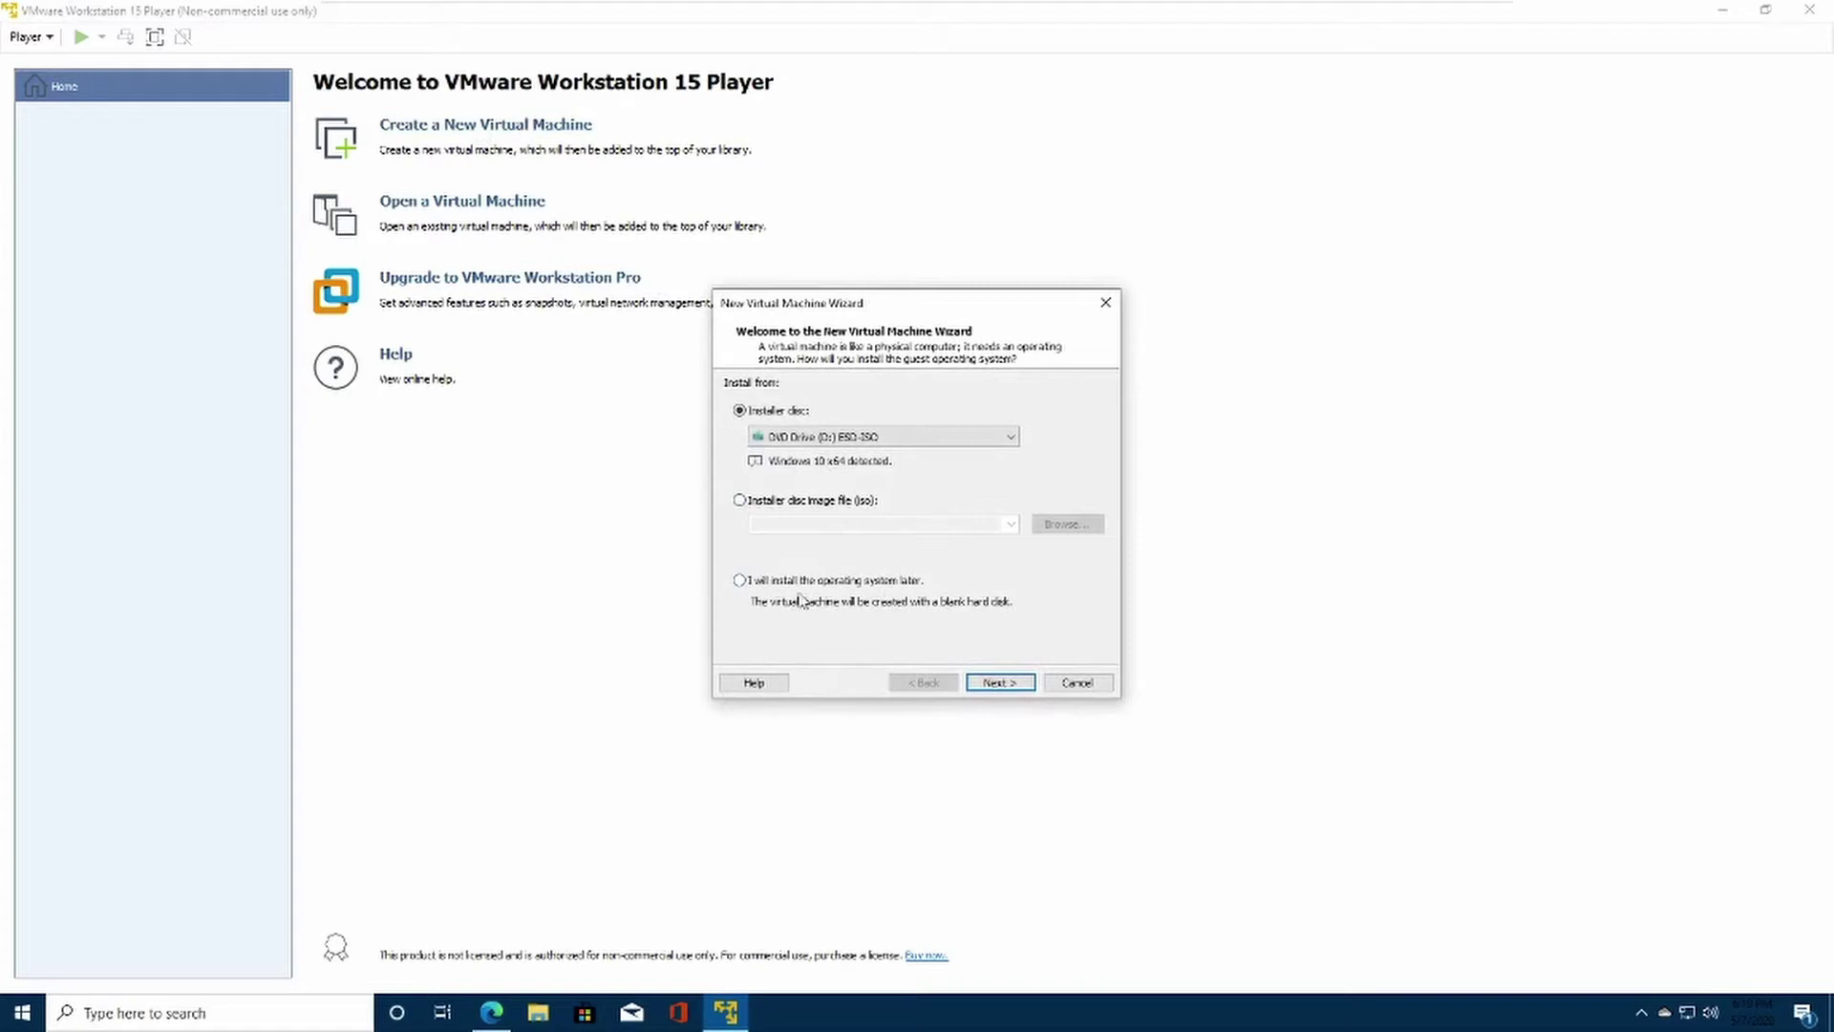
{"action": "left_click", "coordinate": [901, 603]}
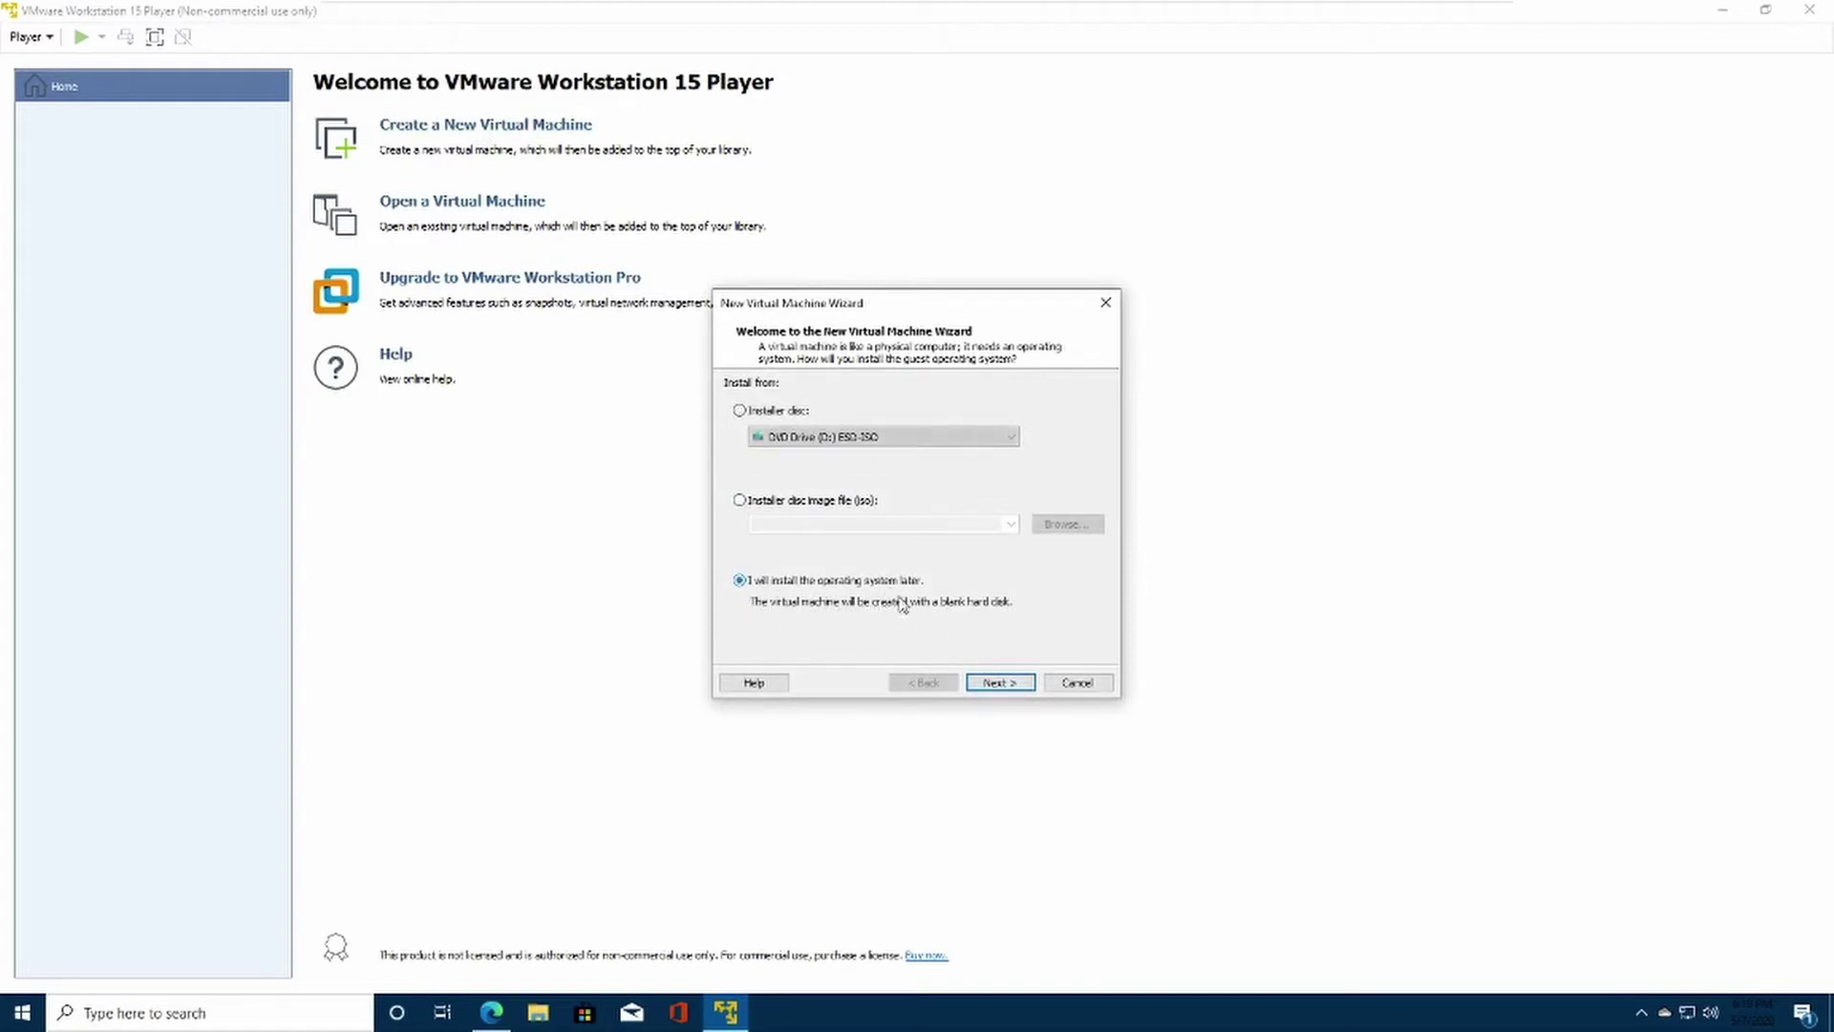
{"action": "left_click", "coordinate": [975, 682]}
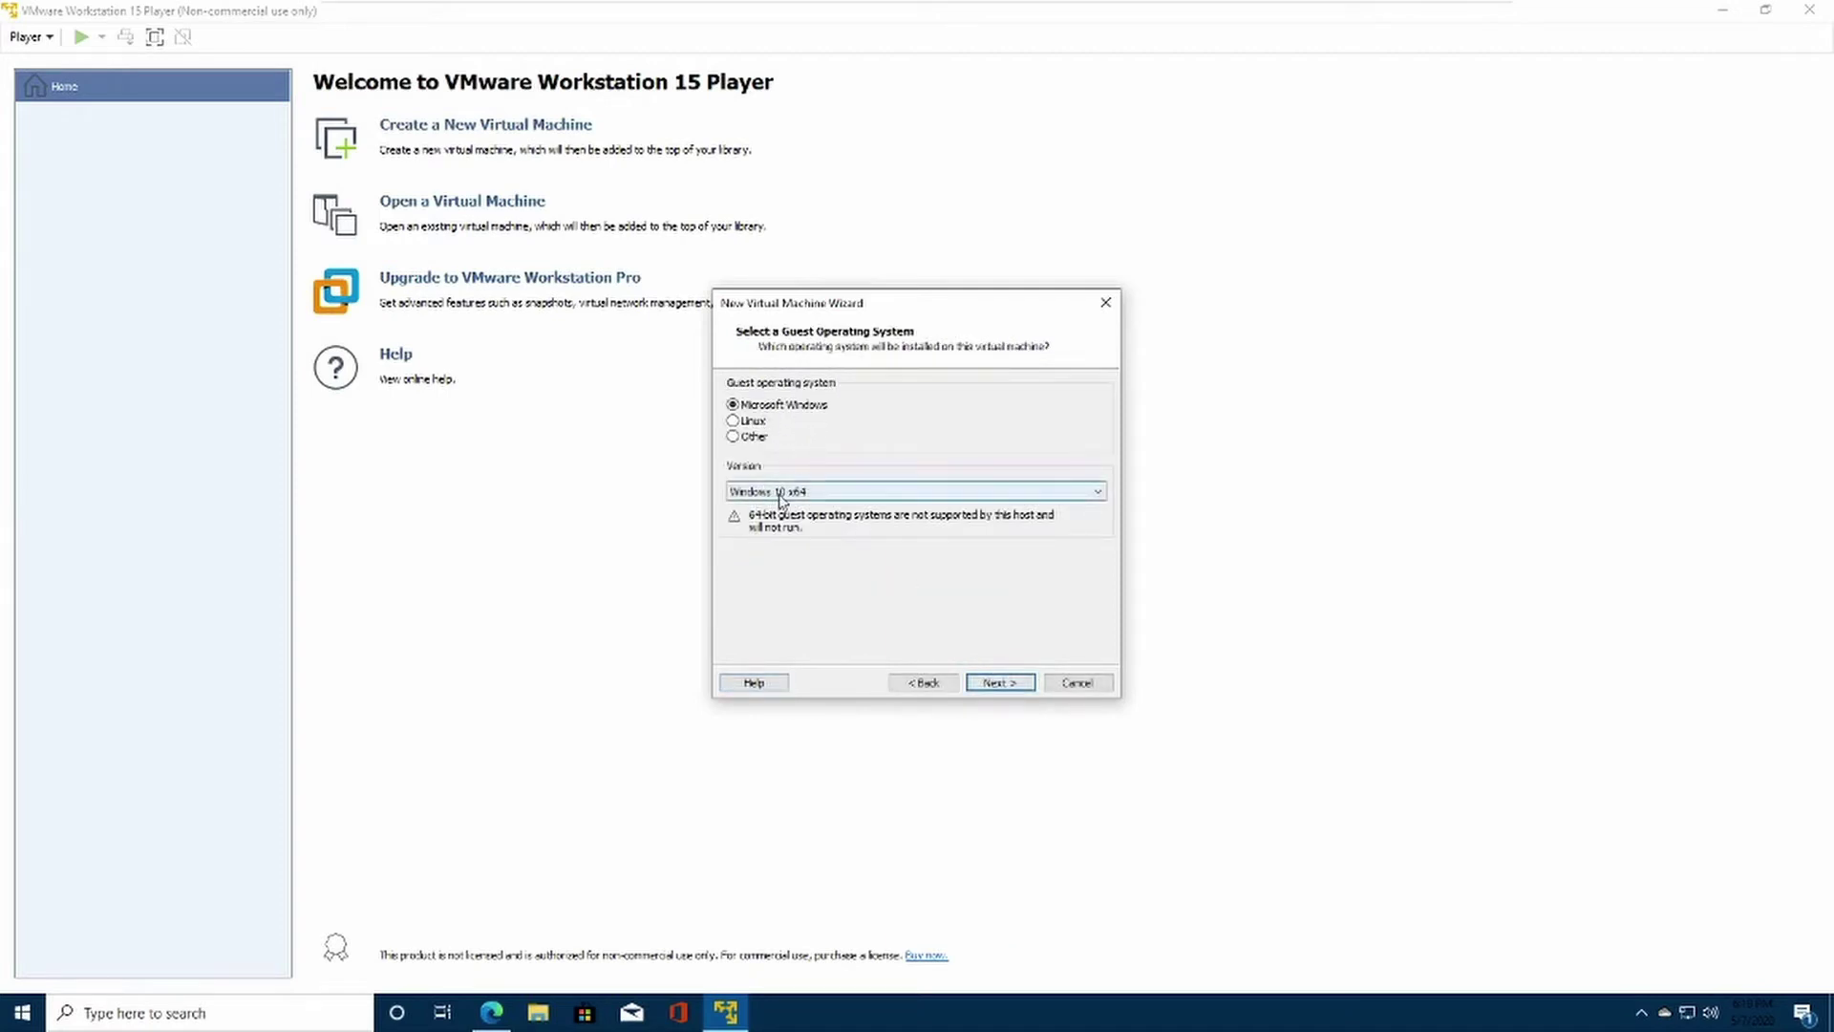
Step: Choose Windows 10 x64, keep the default name and location, and accept a 60 GB split disk
{"action": "left_click", "coordinate": [1022, 687]}
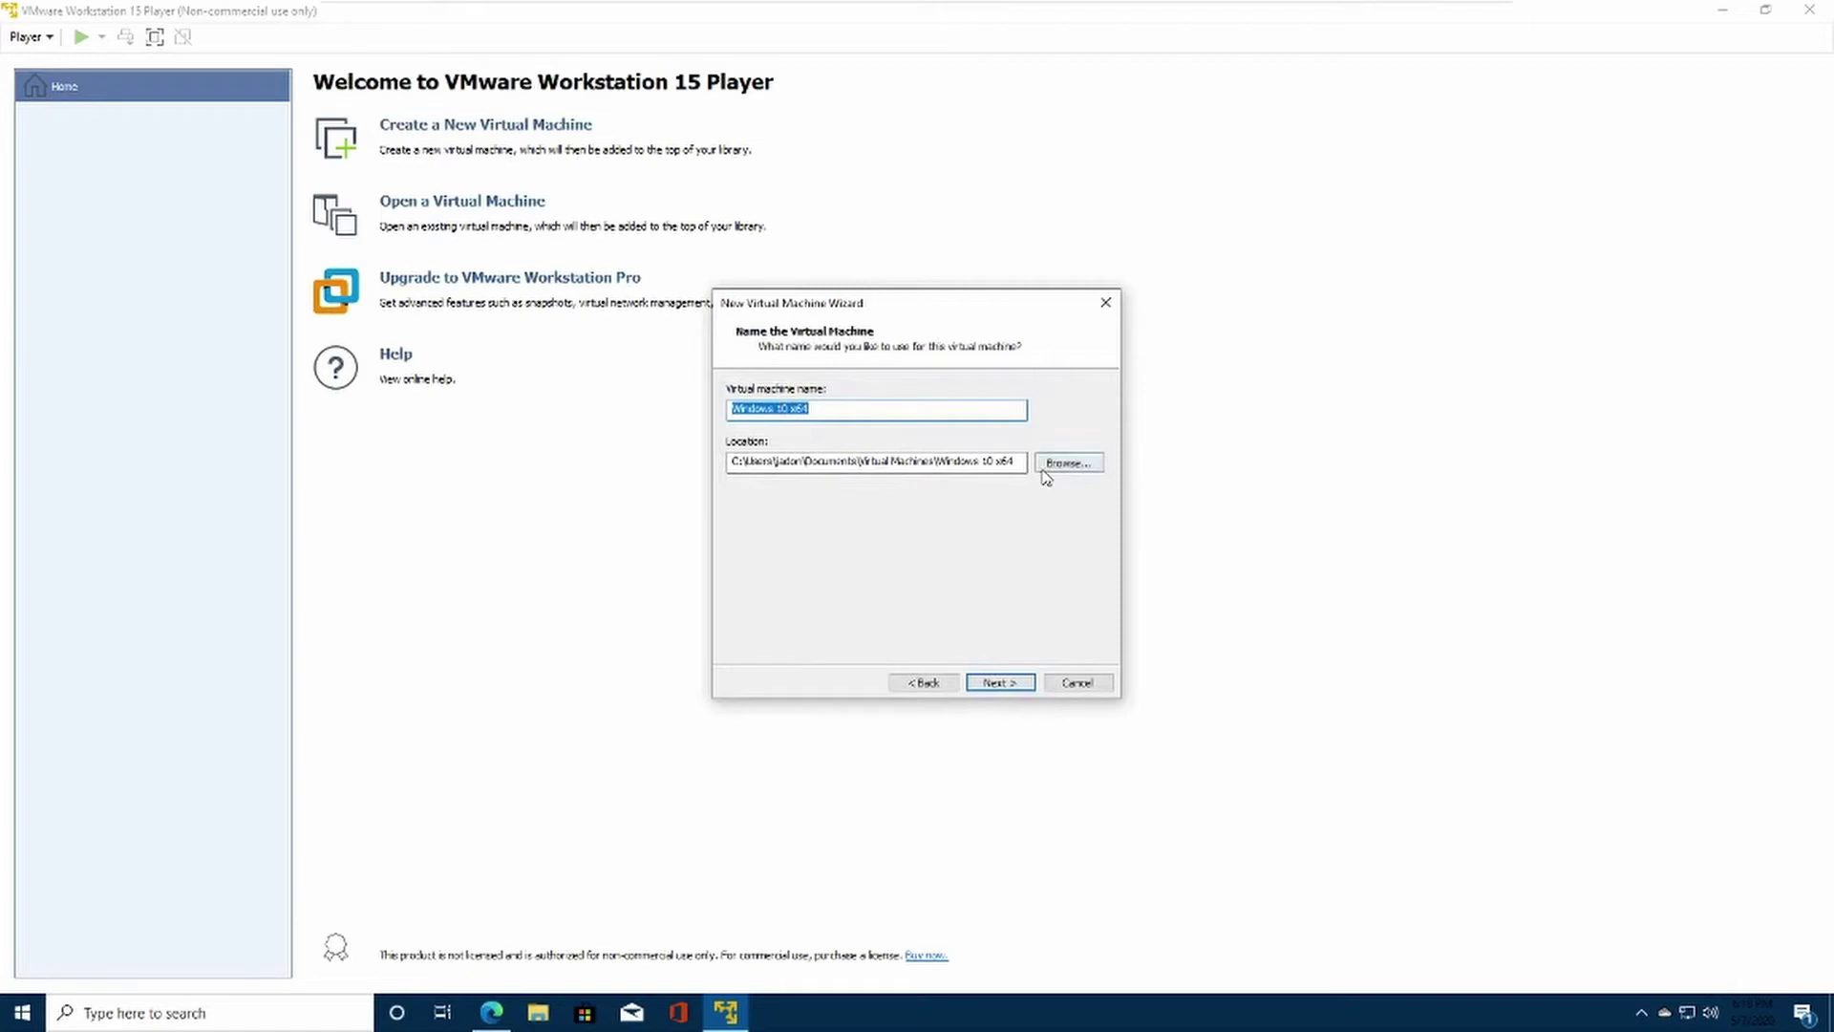
{"action": "left_click", "coordinate": [1030, 684]}
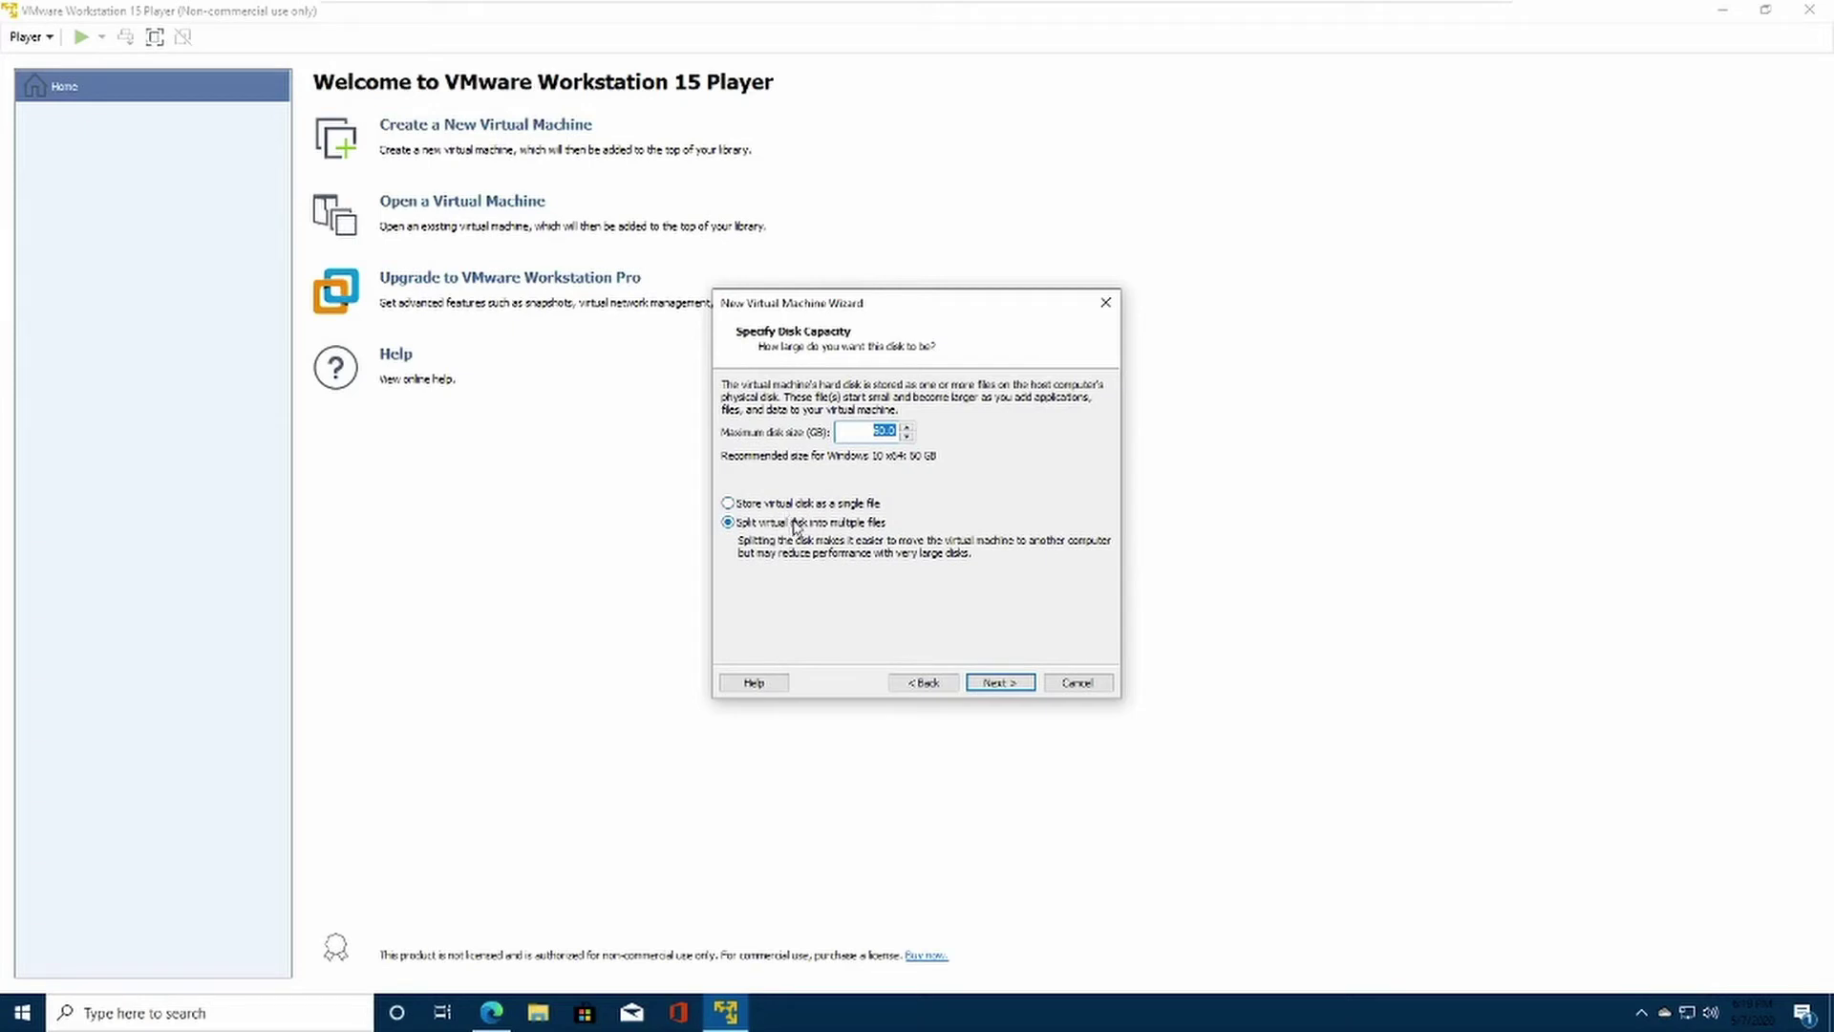
{"action": "left_click", "coordinate": [989, 684]}
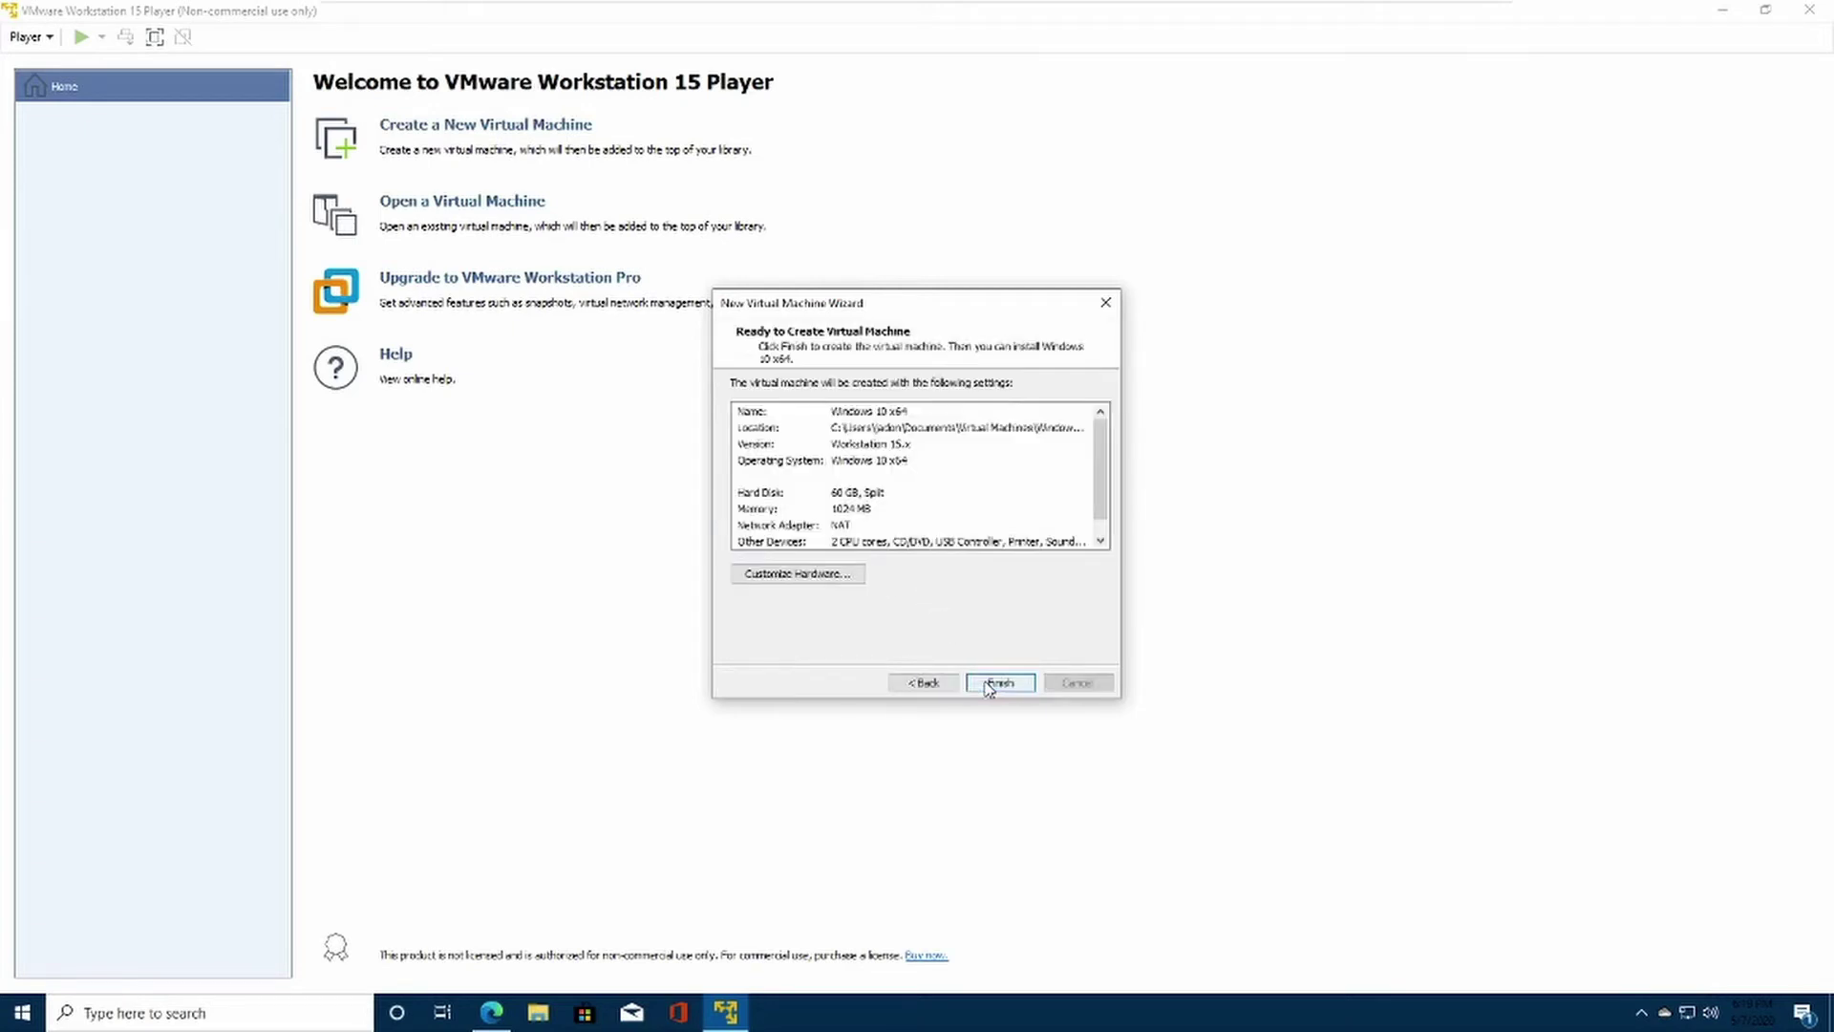
{"action": "left_click", "coordinate": [829, 574]}
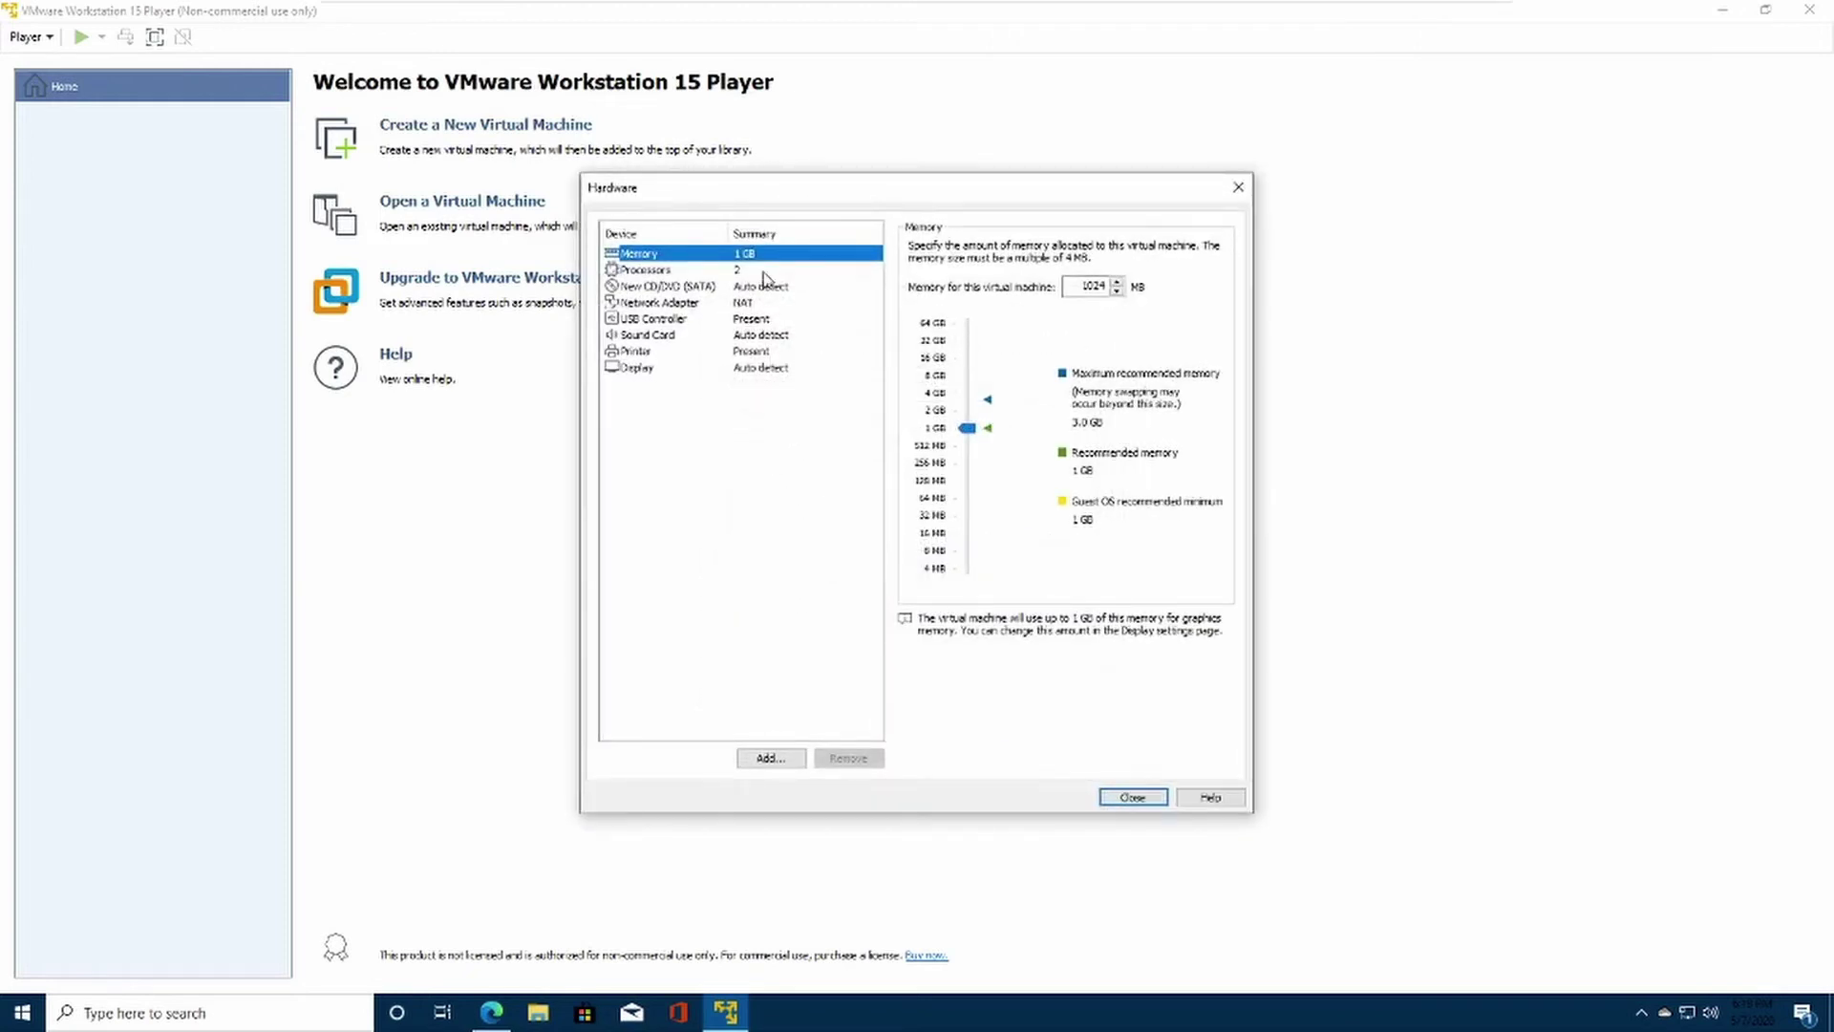
Step: Try editing the memory value in the hardware settings, including typing 20
{"action": "left_click", "coordinate": [763, 271]}
{"action": "left_click", "coordinate": [777, 255]}
{"action": "double_click", "coordinate": [1088, 285]}
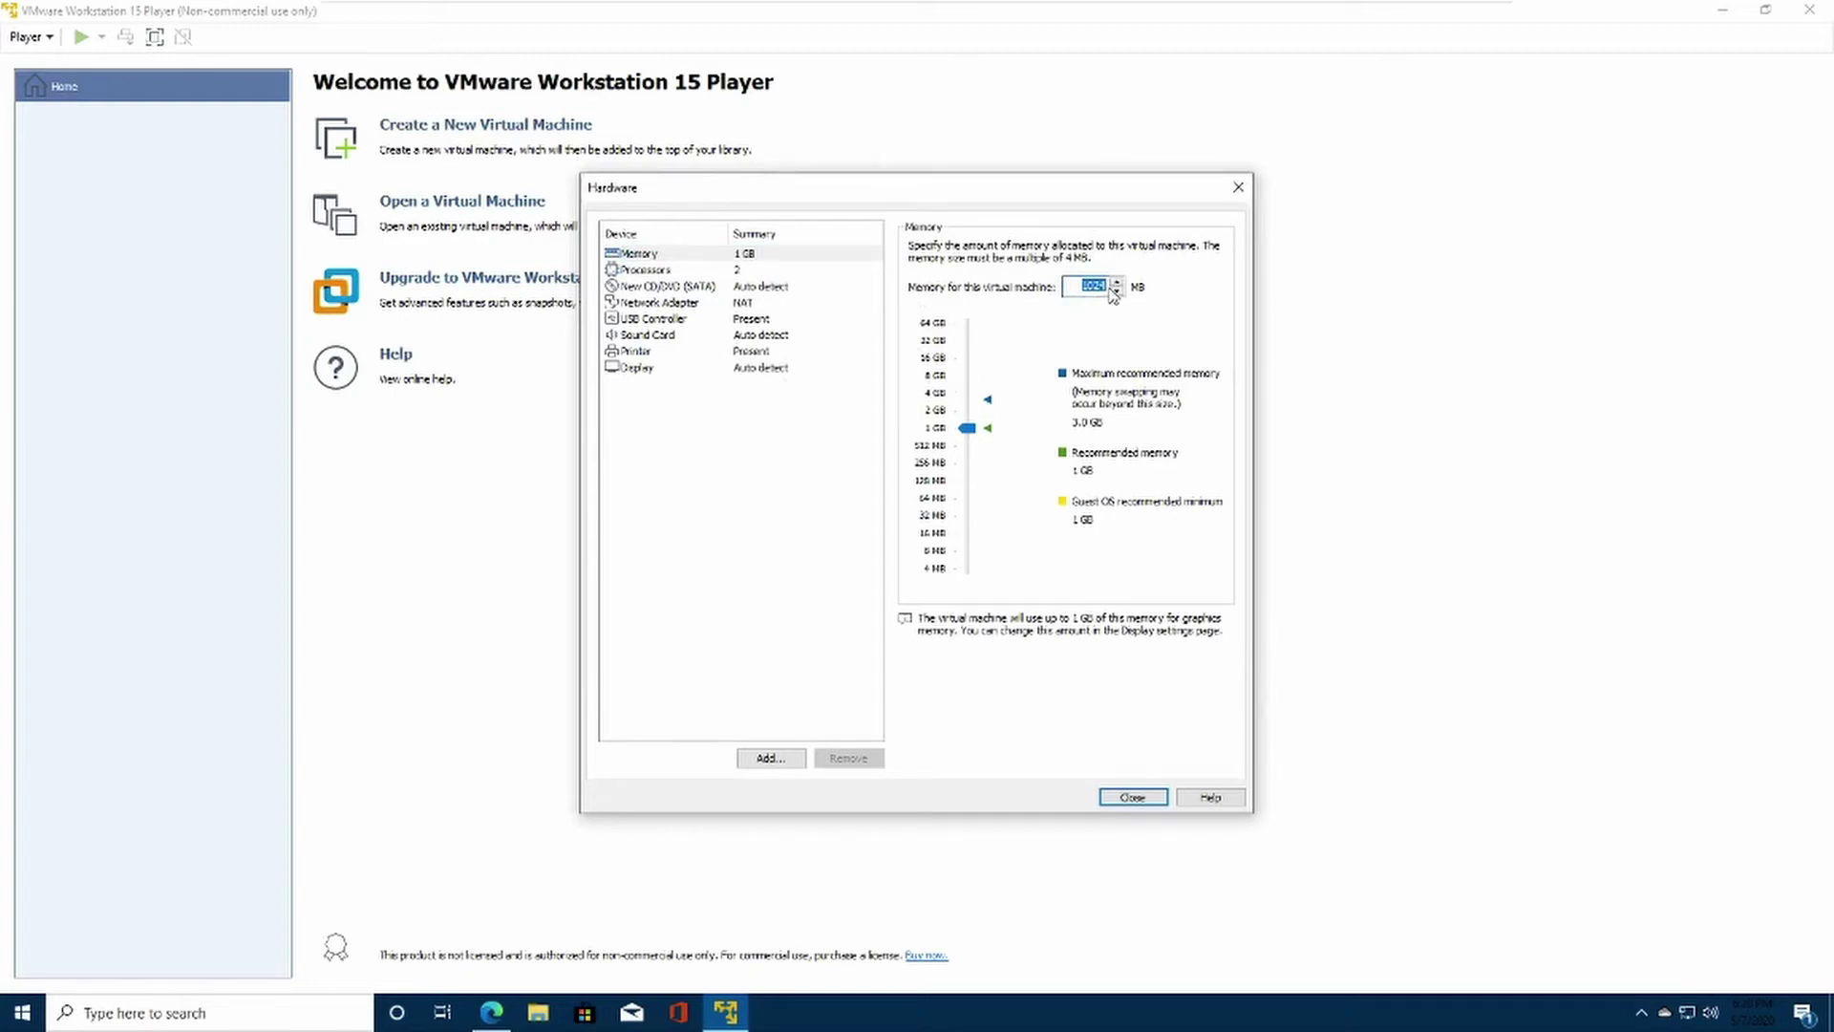
{"action": "left_click", "coordinate": [1116, 291]}
{"action": "left_click", "coordinate": [1116, 282]}
{"action": "key", "text": "Return"}
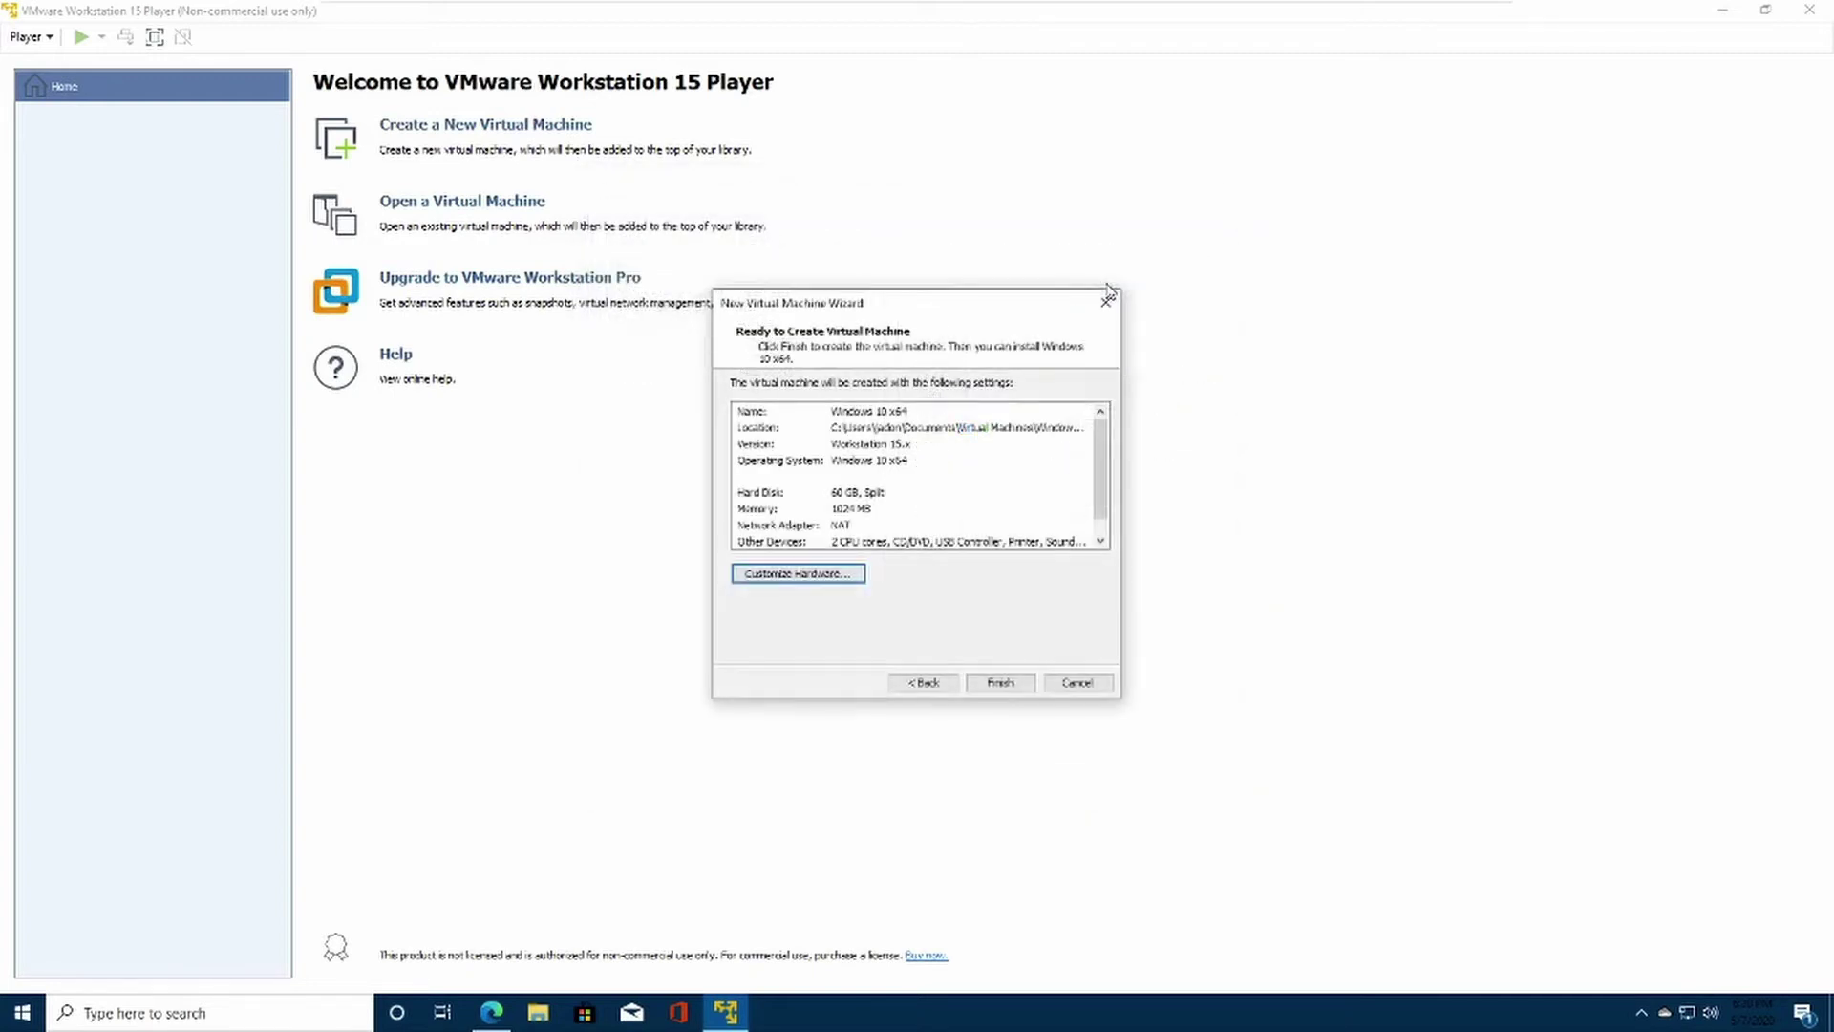
{"action": "left_click", "coordinate": [839, 572]}
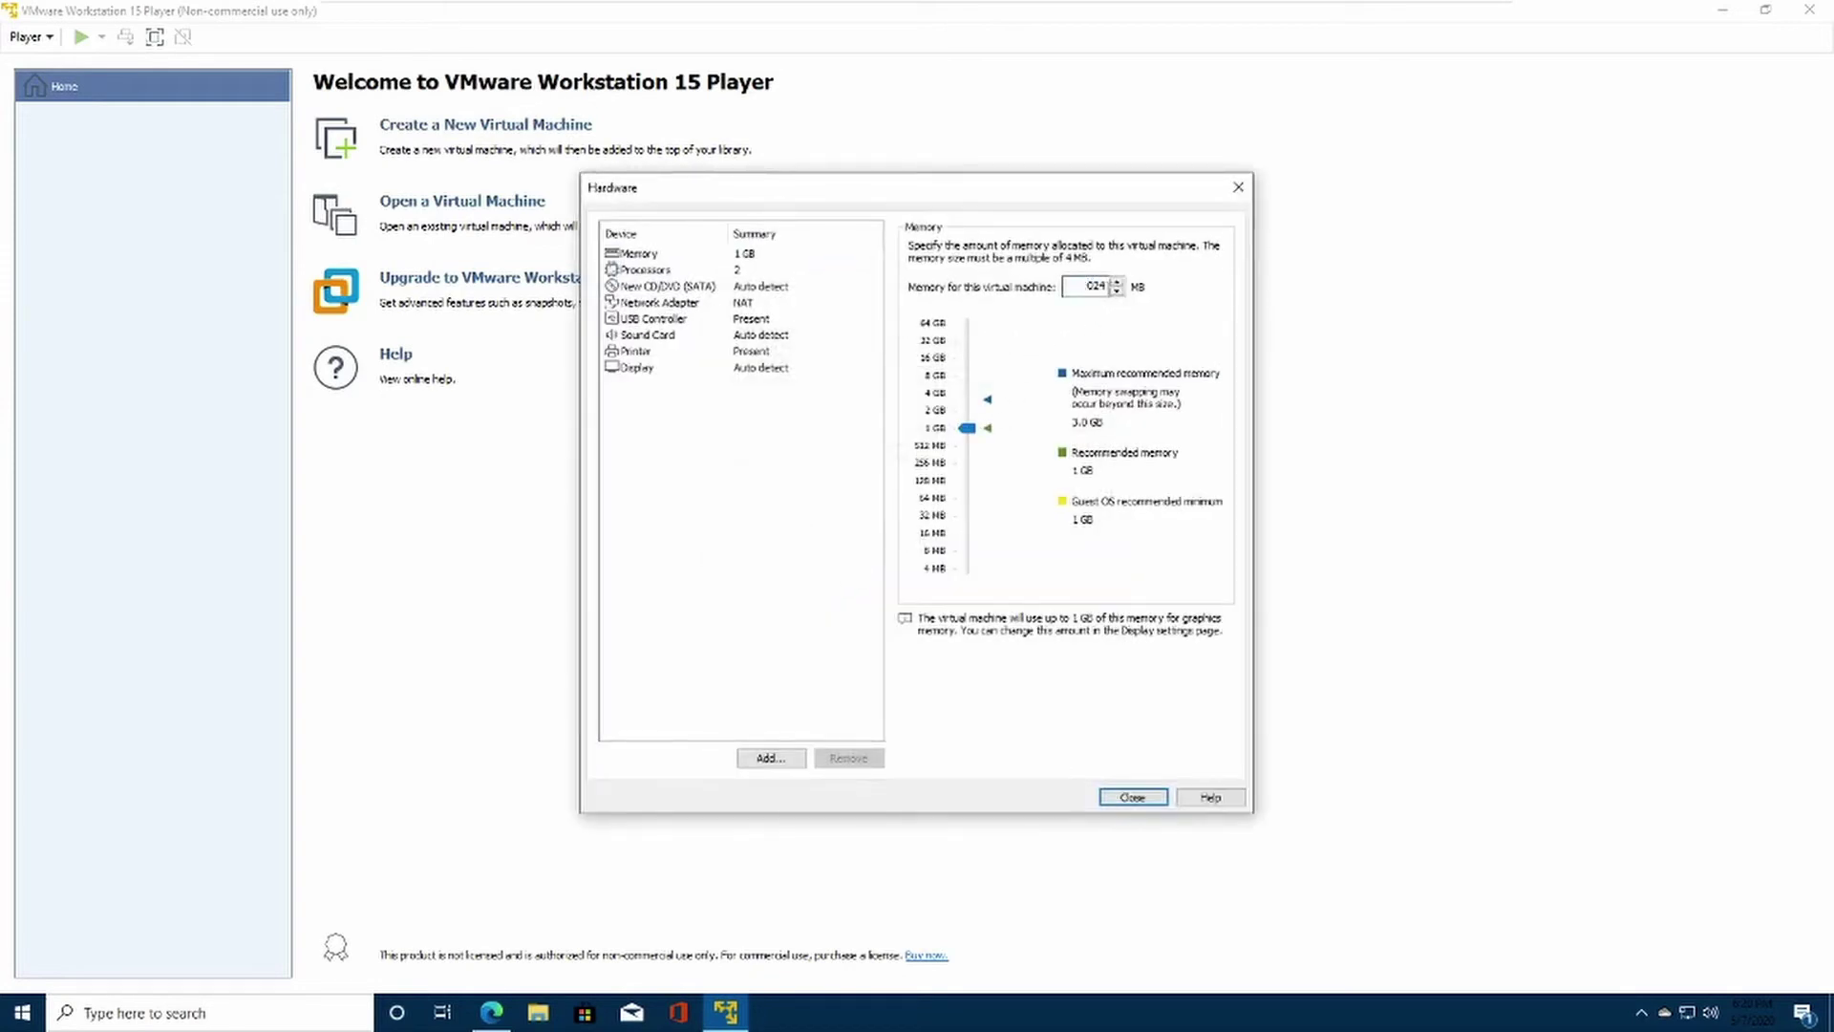
{"action": "type", "text": "20"}
{"action": "left_click", "coordinate": [1115, 282]}
{"action": "key", "text": "Return"}
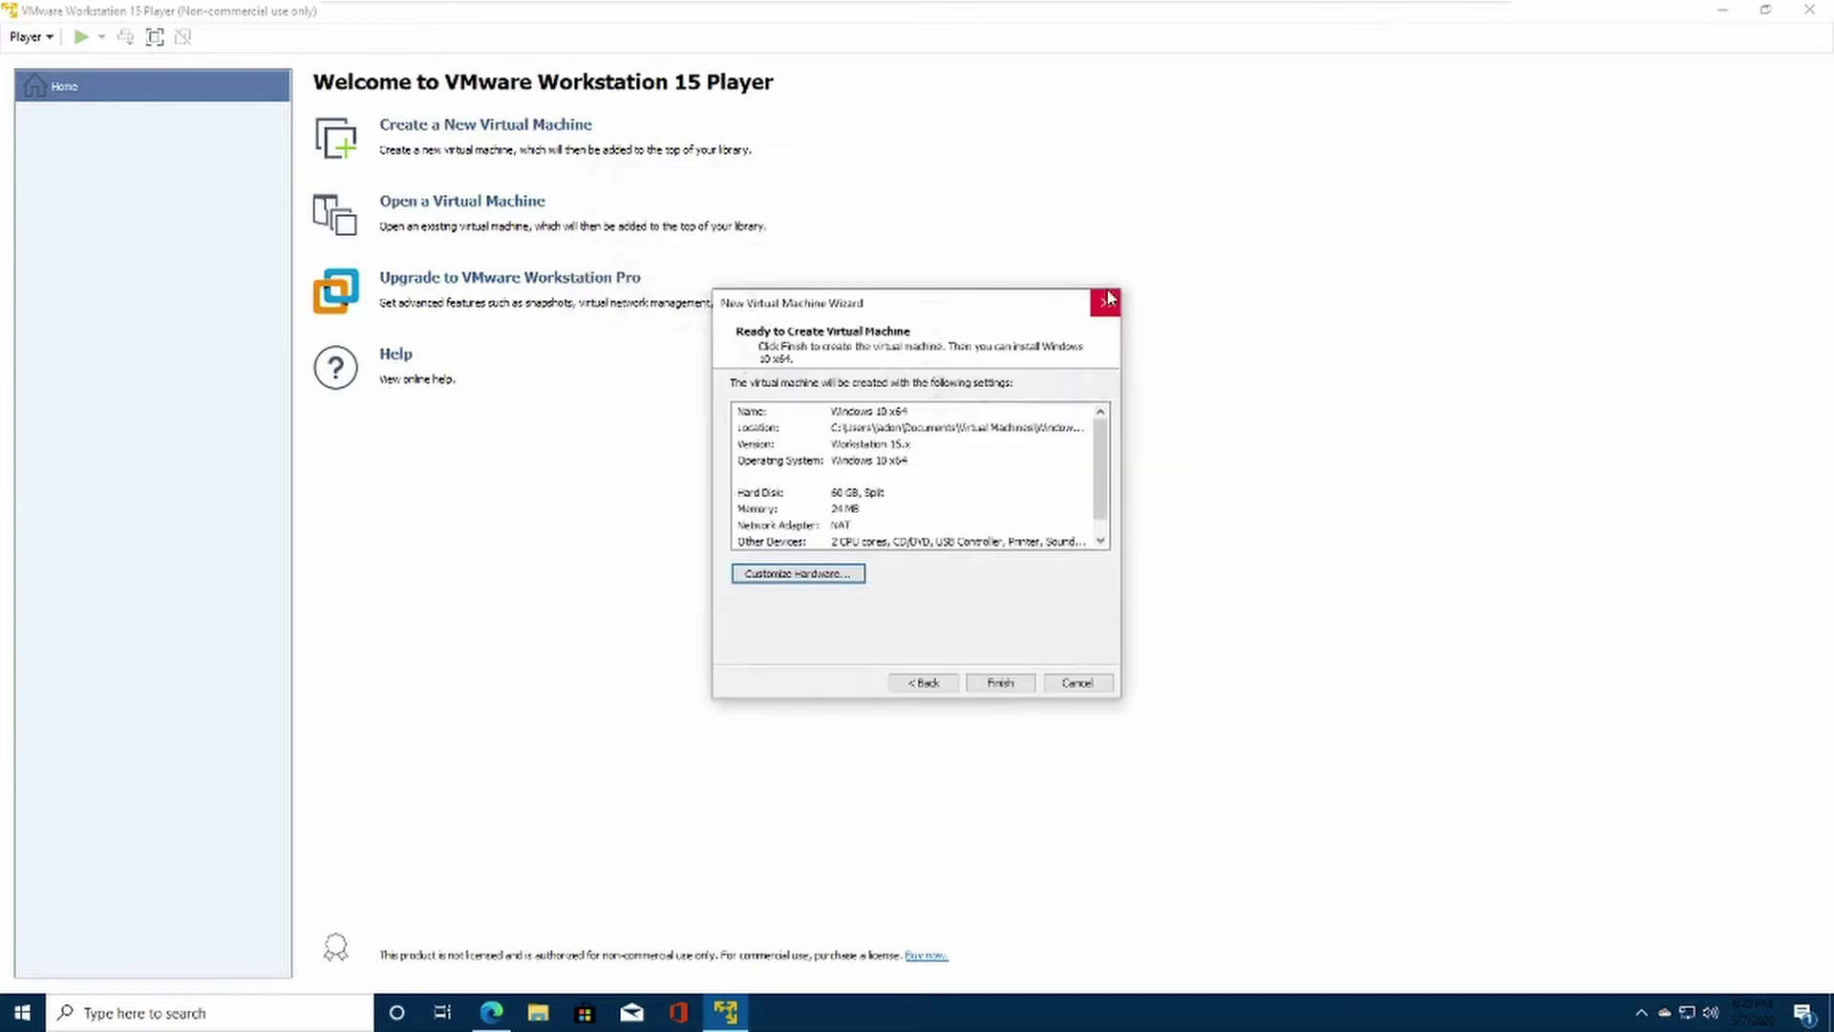
Step: Drag the memory slider to 3104 MB and finish creating the Windows 10 x64 VM
{"action": "left_click", "coordinate": [800, 571]}
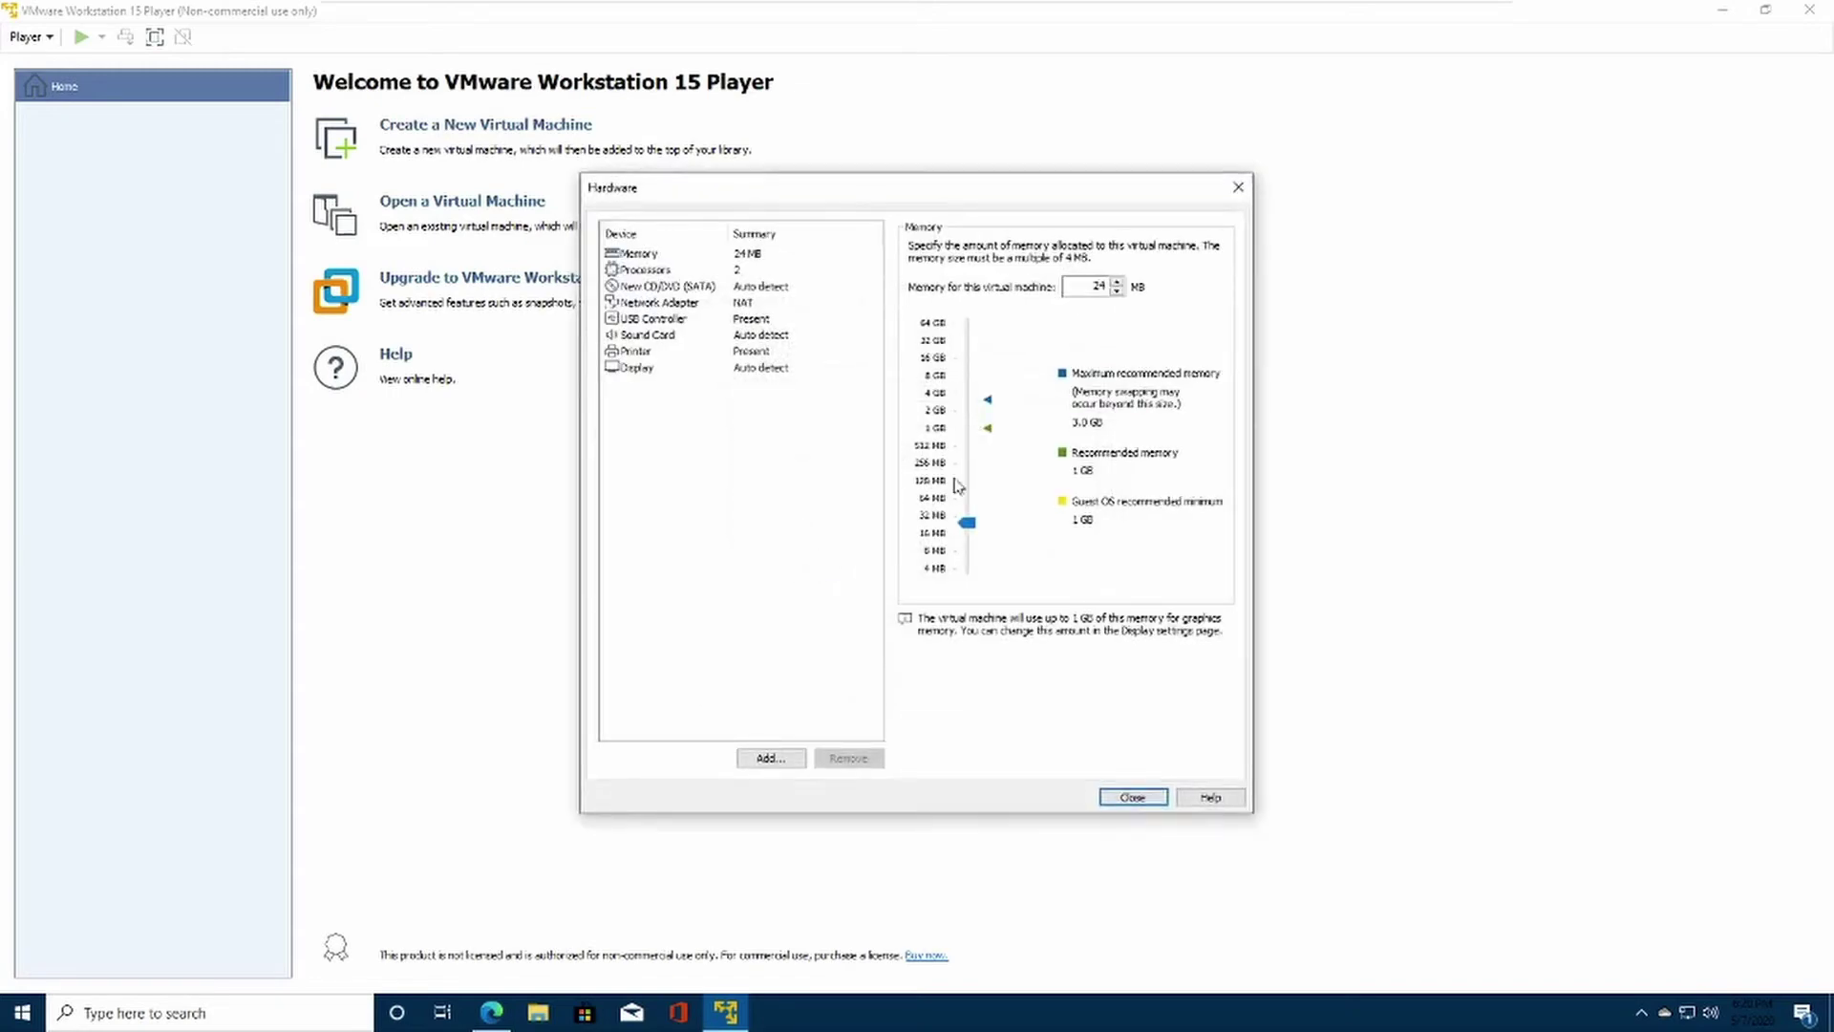
{"action": "left_click_drag", "start_coordinate": [970, 409], "coordinate": [1054, 406]}
{"action": "left_click", "coordinate": [1154, 796]}
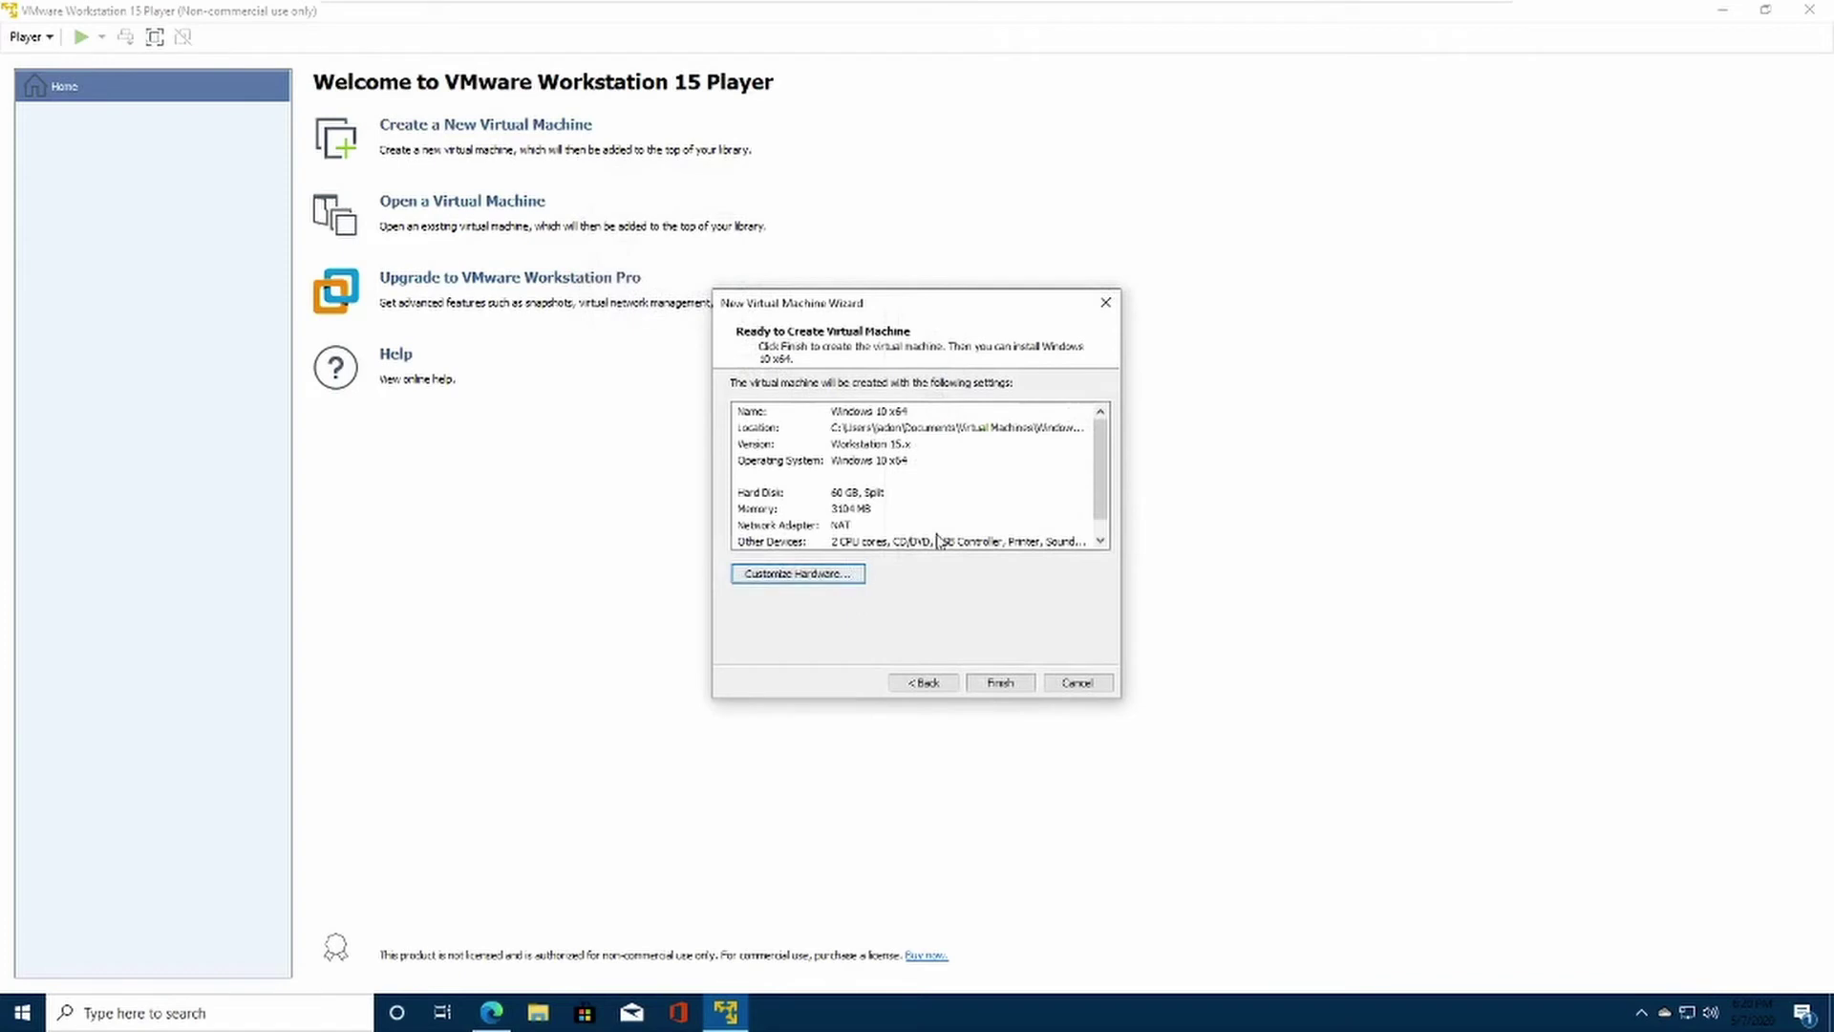
{"action": "left_click", "coordinate": [998, 684]}
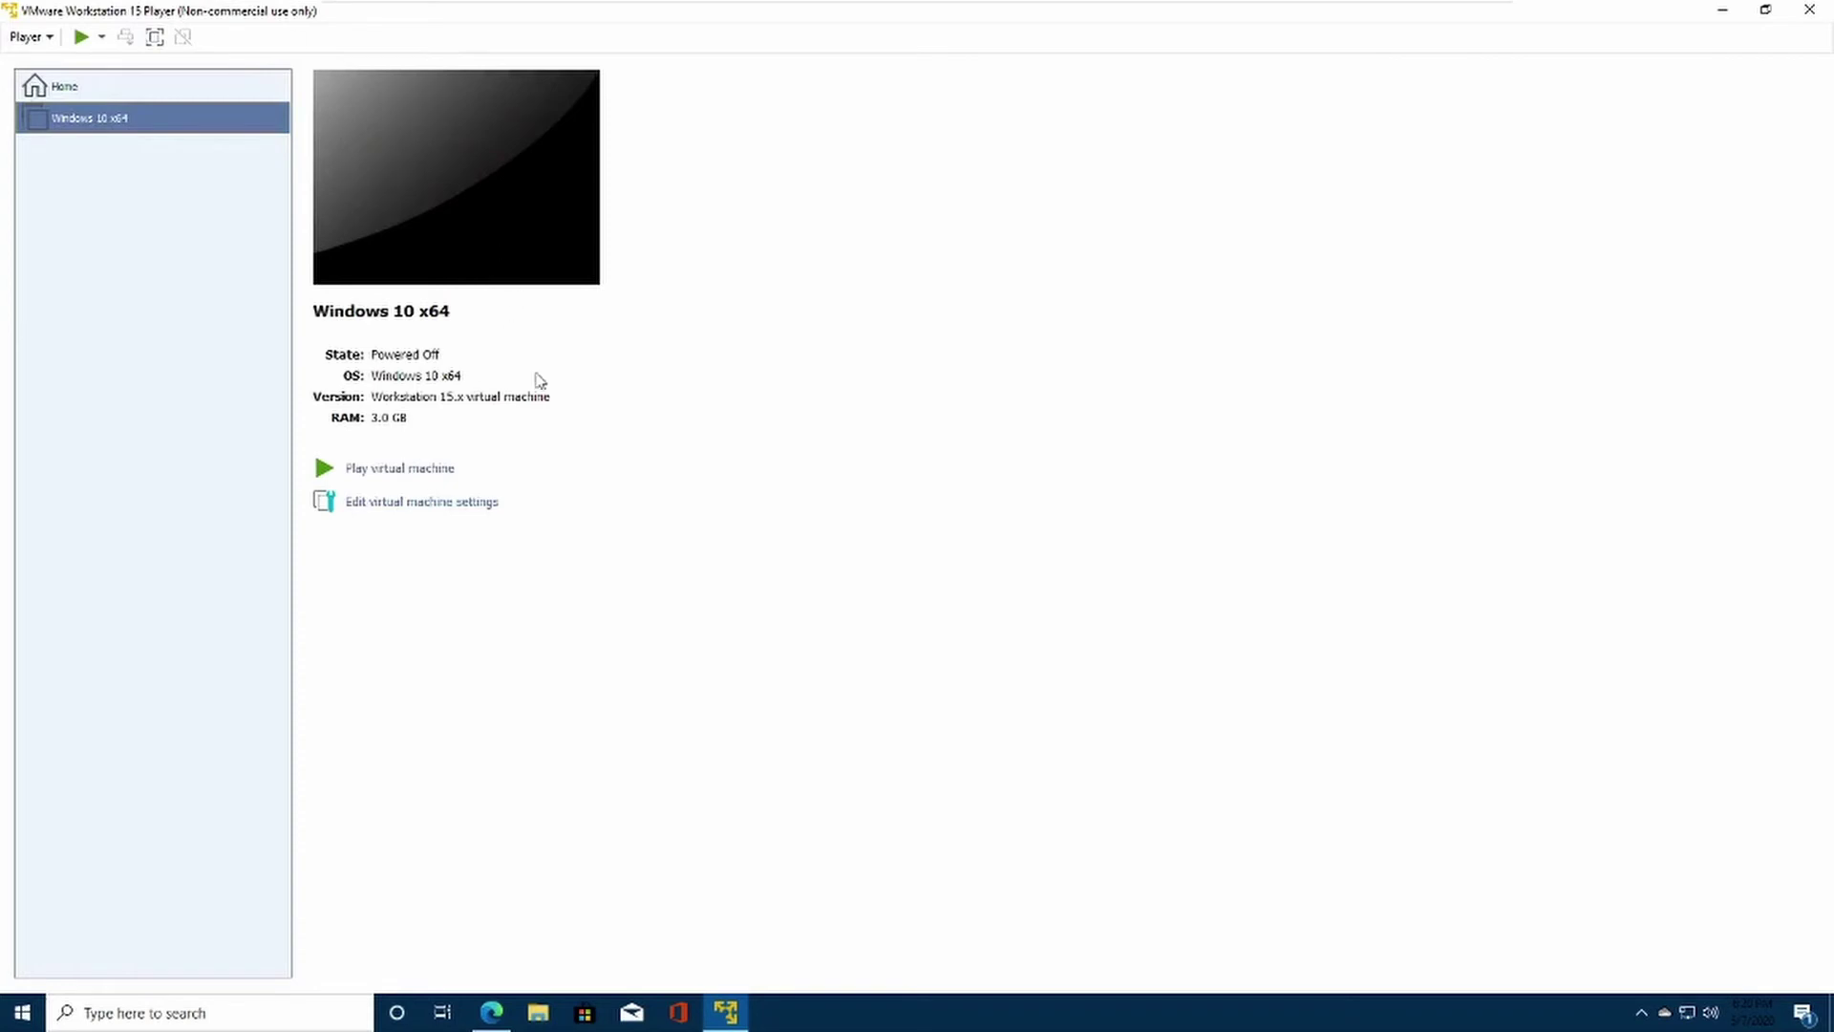
{"action": "left_click", "coordinate": [509, 1014]}
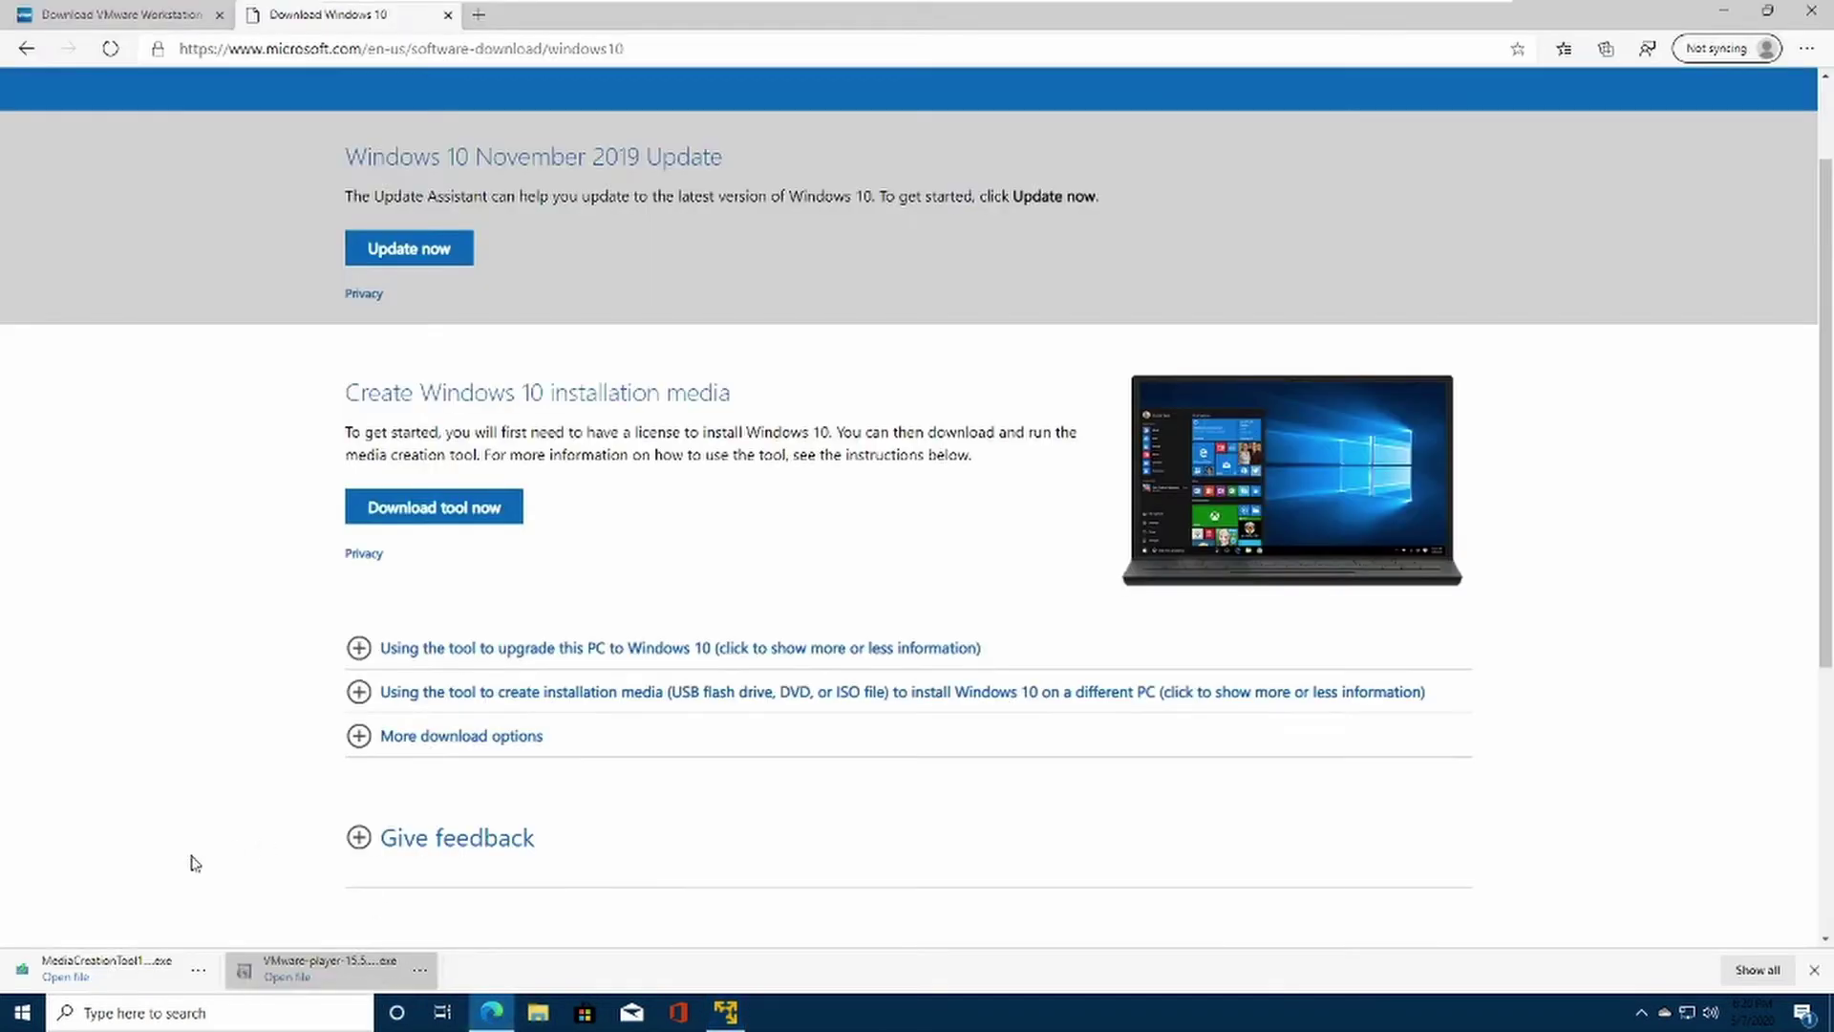
Step: Launch the MediaCreationTool download, allow it through UAC, and accept its license terms
{"action": "left_click", "coordinate": [119, 972]}
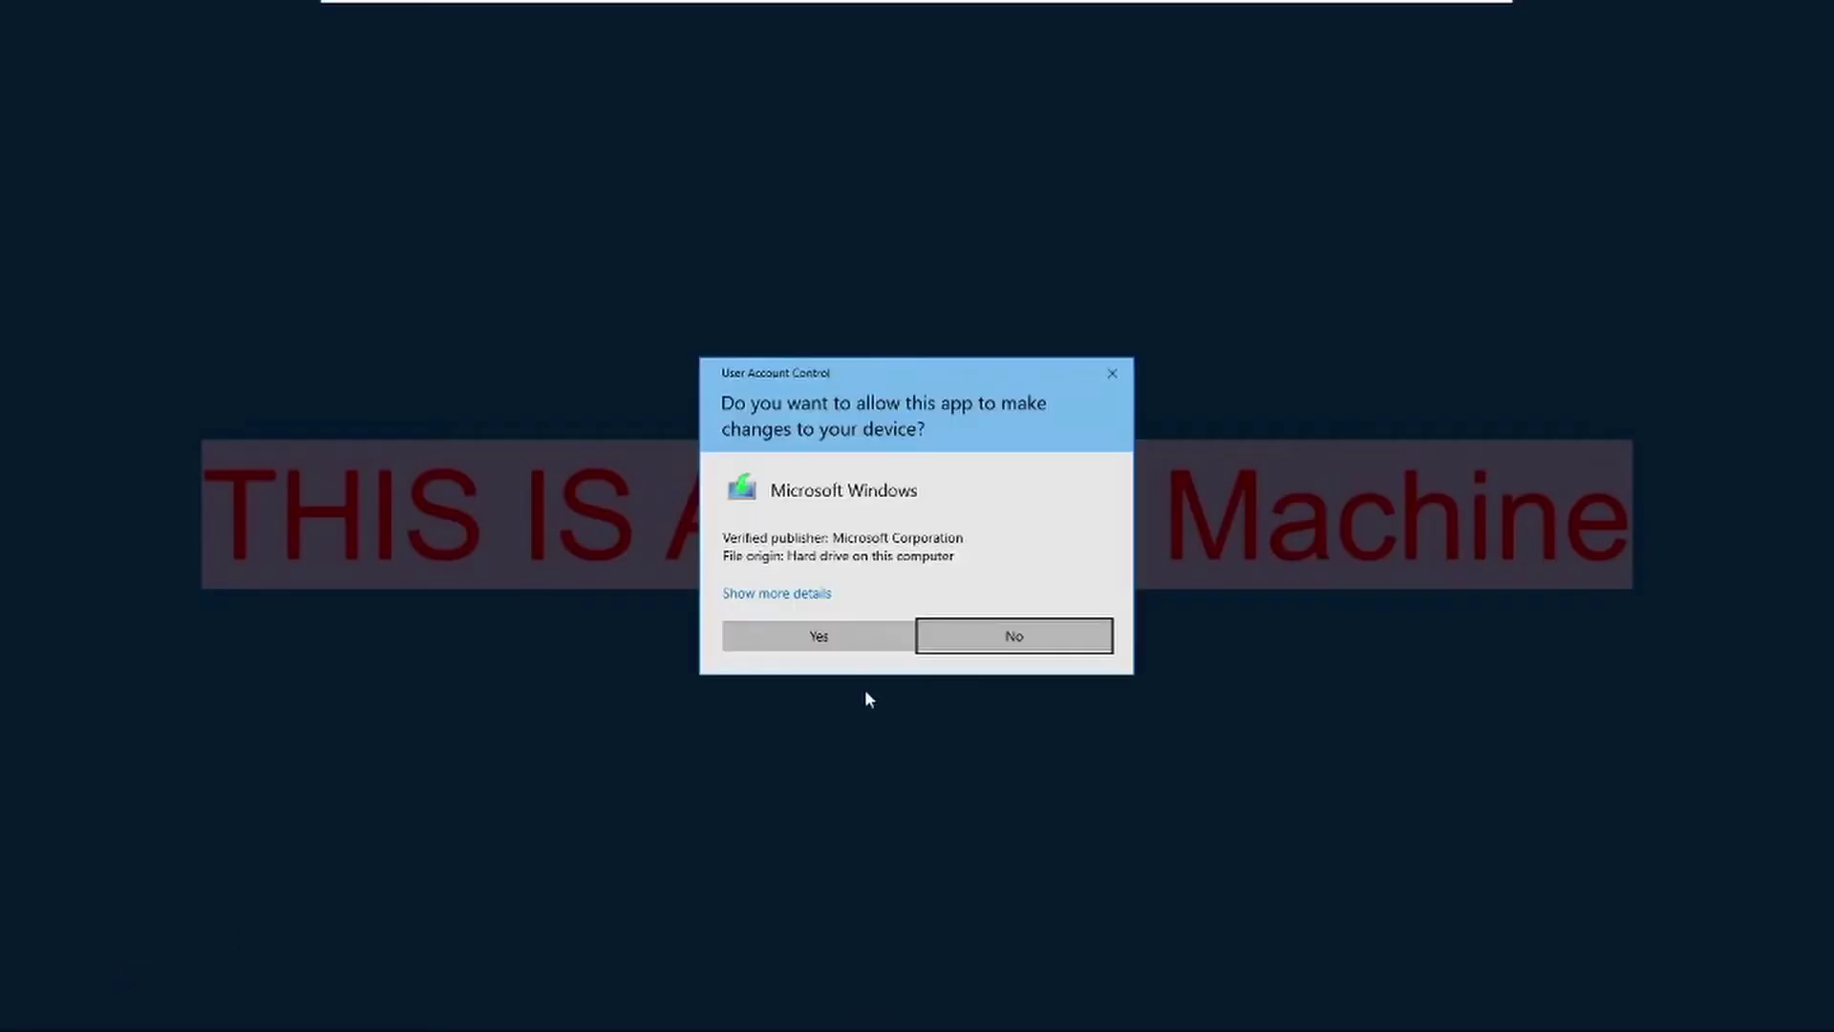
{"action": "left_click", "coordinate": [871, 636]}
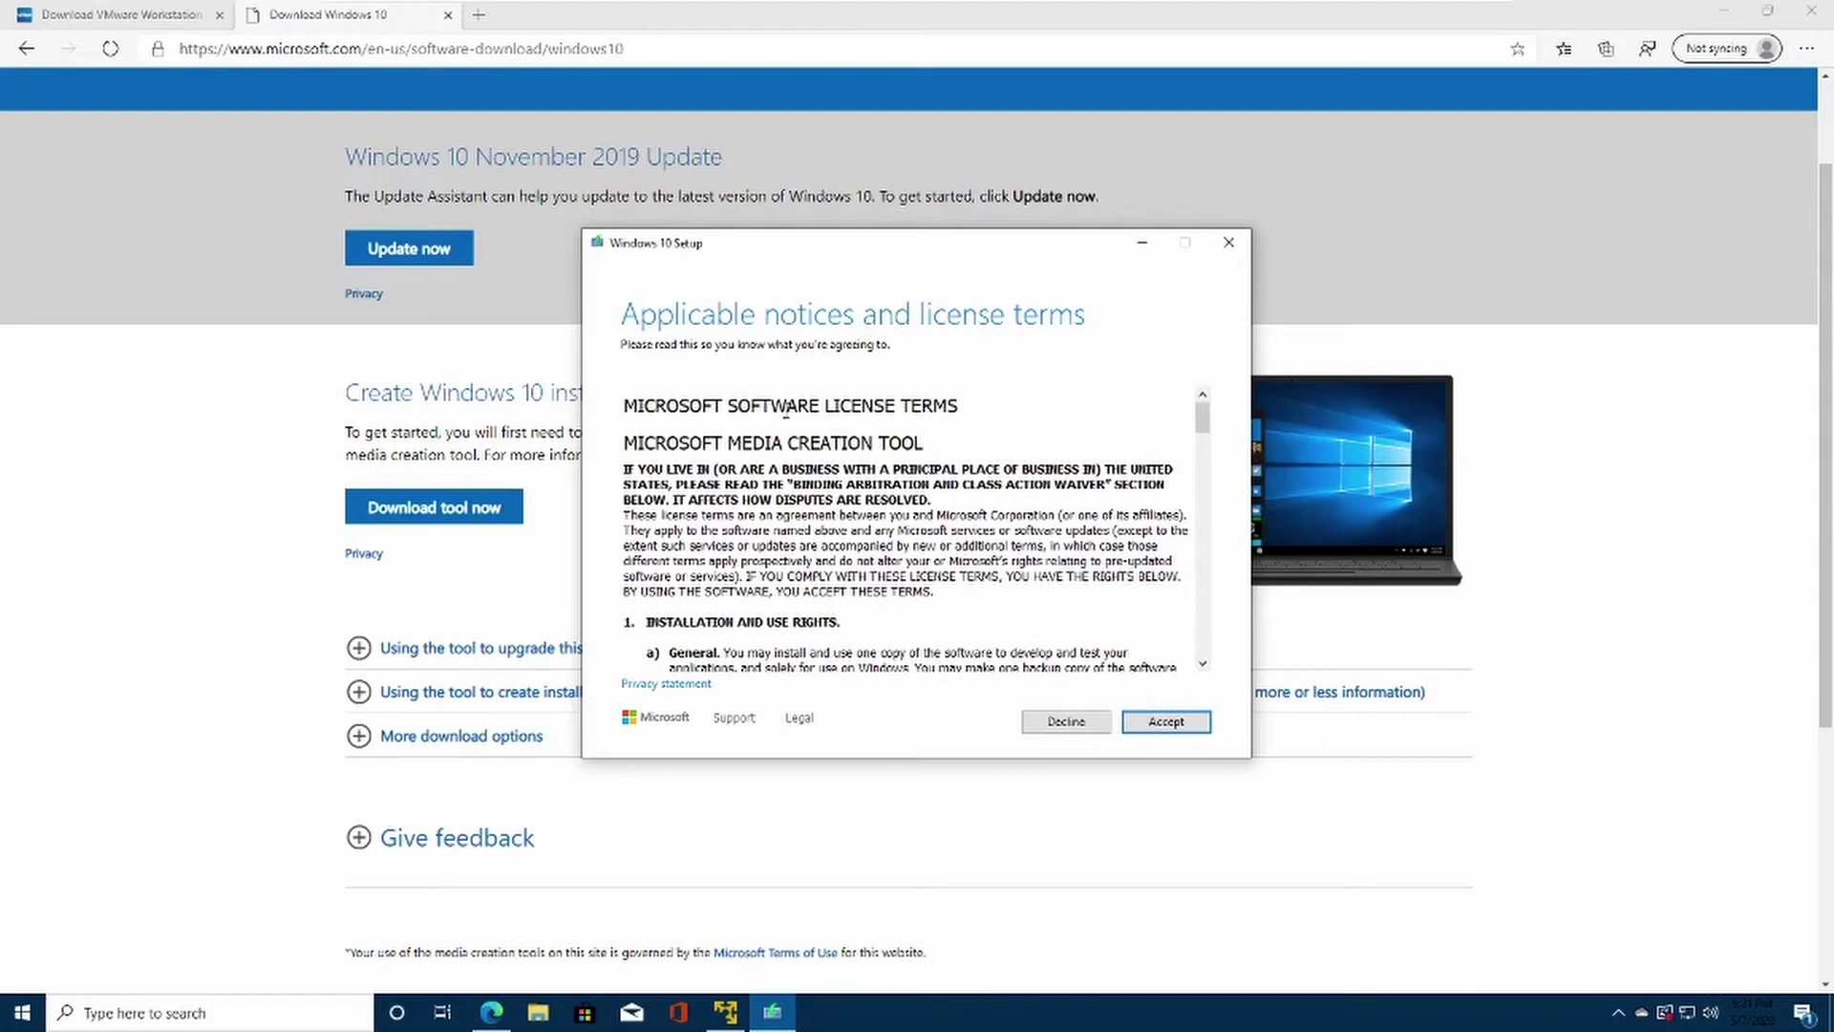
{"action": "scroll", "coordinate": [983, 506], "scroll_direction": "down", "scroll_amount": 20}
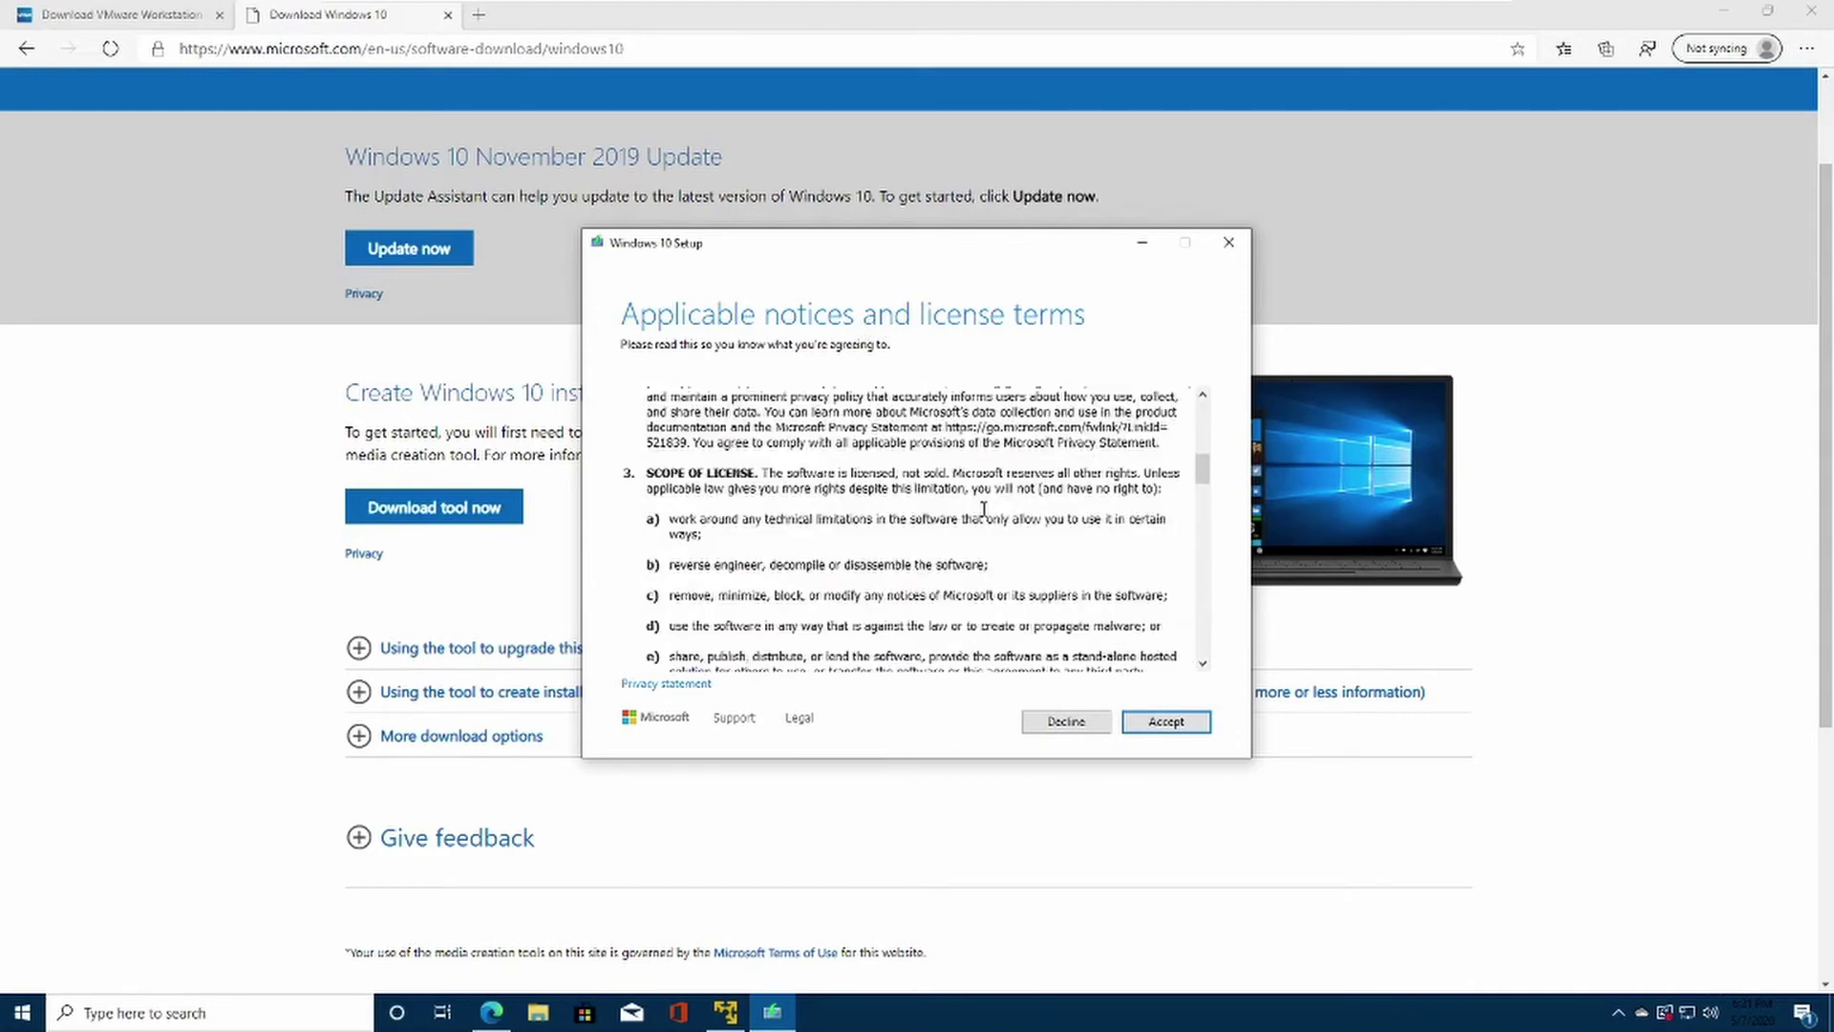
{"action": "scroll", "coordinate": [983, 506], "scroll_direction": "down", "scroll_amount": 5}
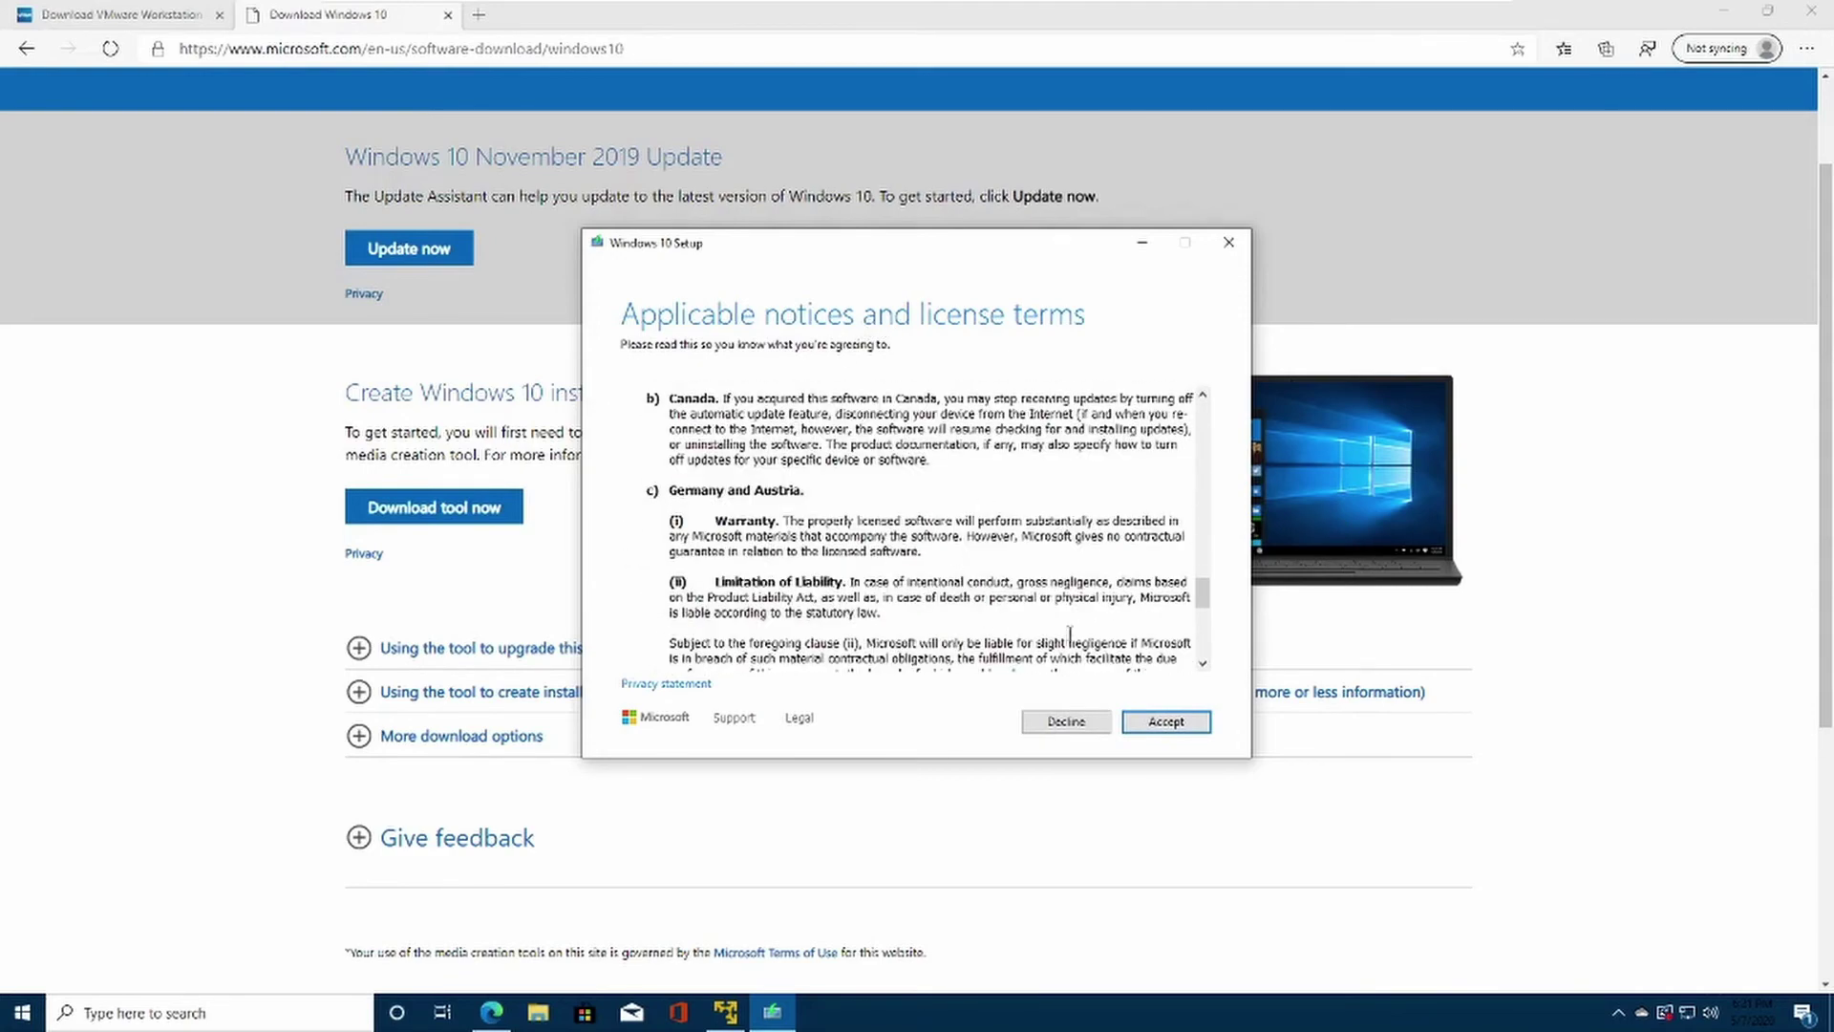
{"action": "left_click", "coordinate": [1156, 728]}
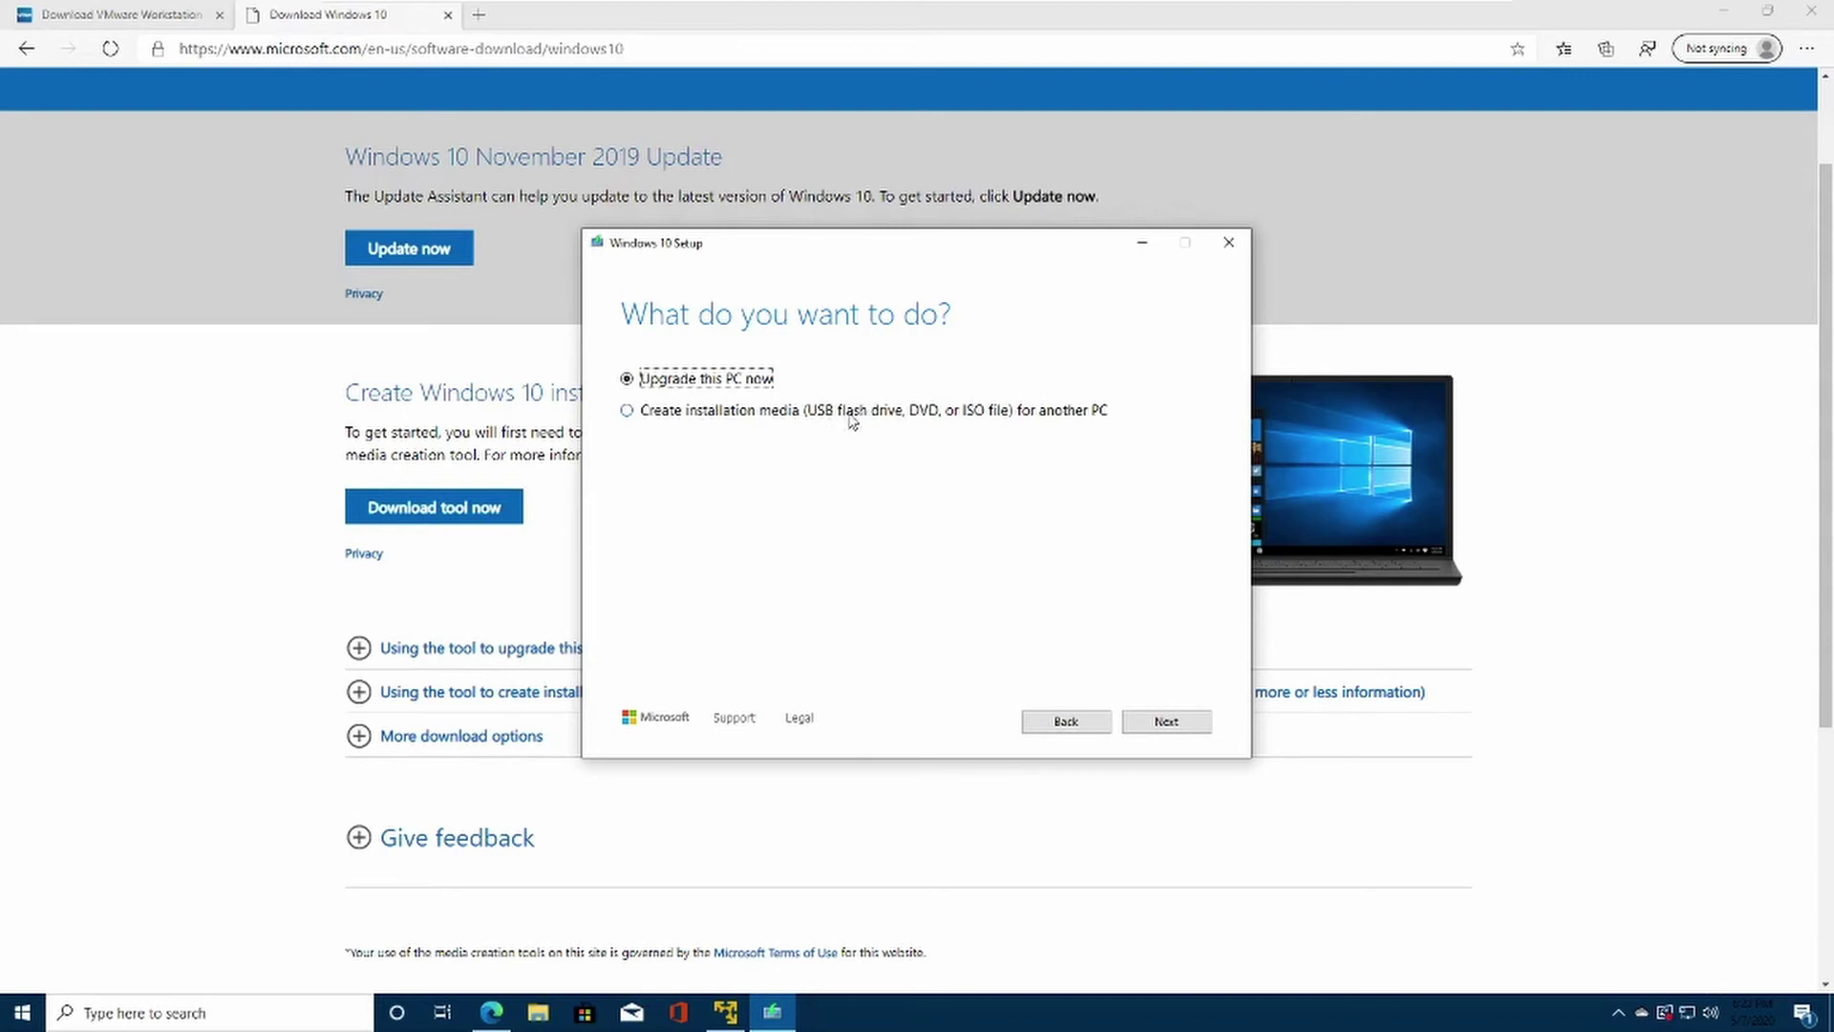
Step: Choose installation media for another PC, clear the recommended options, and select ISO file
{"action": "left_click", "coordinate": [996, 412]}
{"action": "left_click", "coordinate": [1166, 722]}
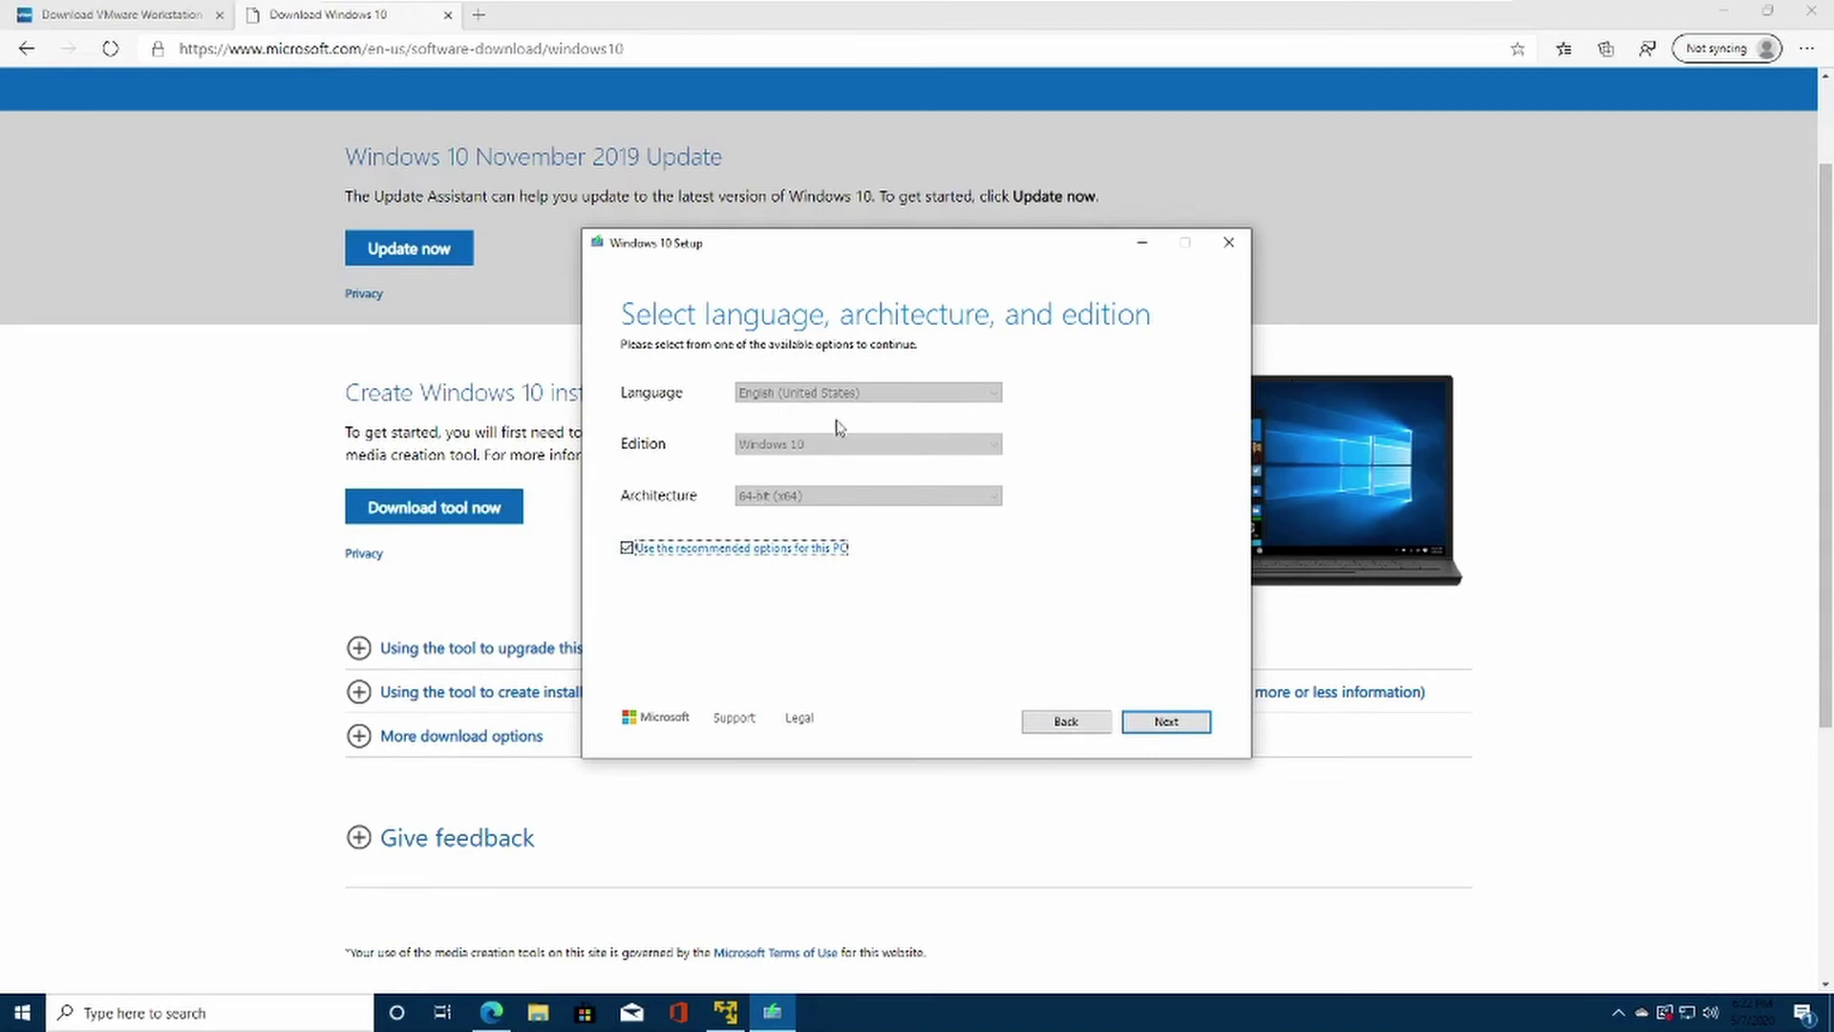
{"action": "left_click", "coordinate": [671, 551]}
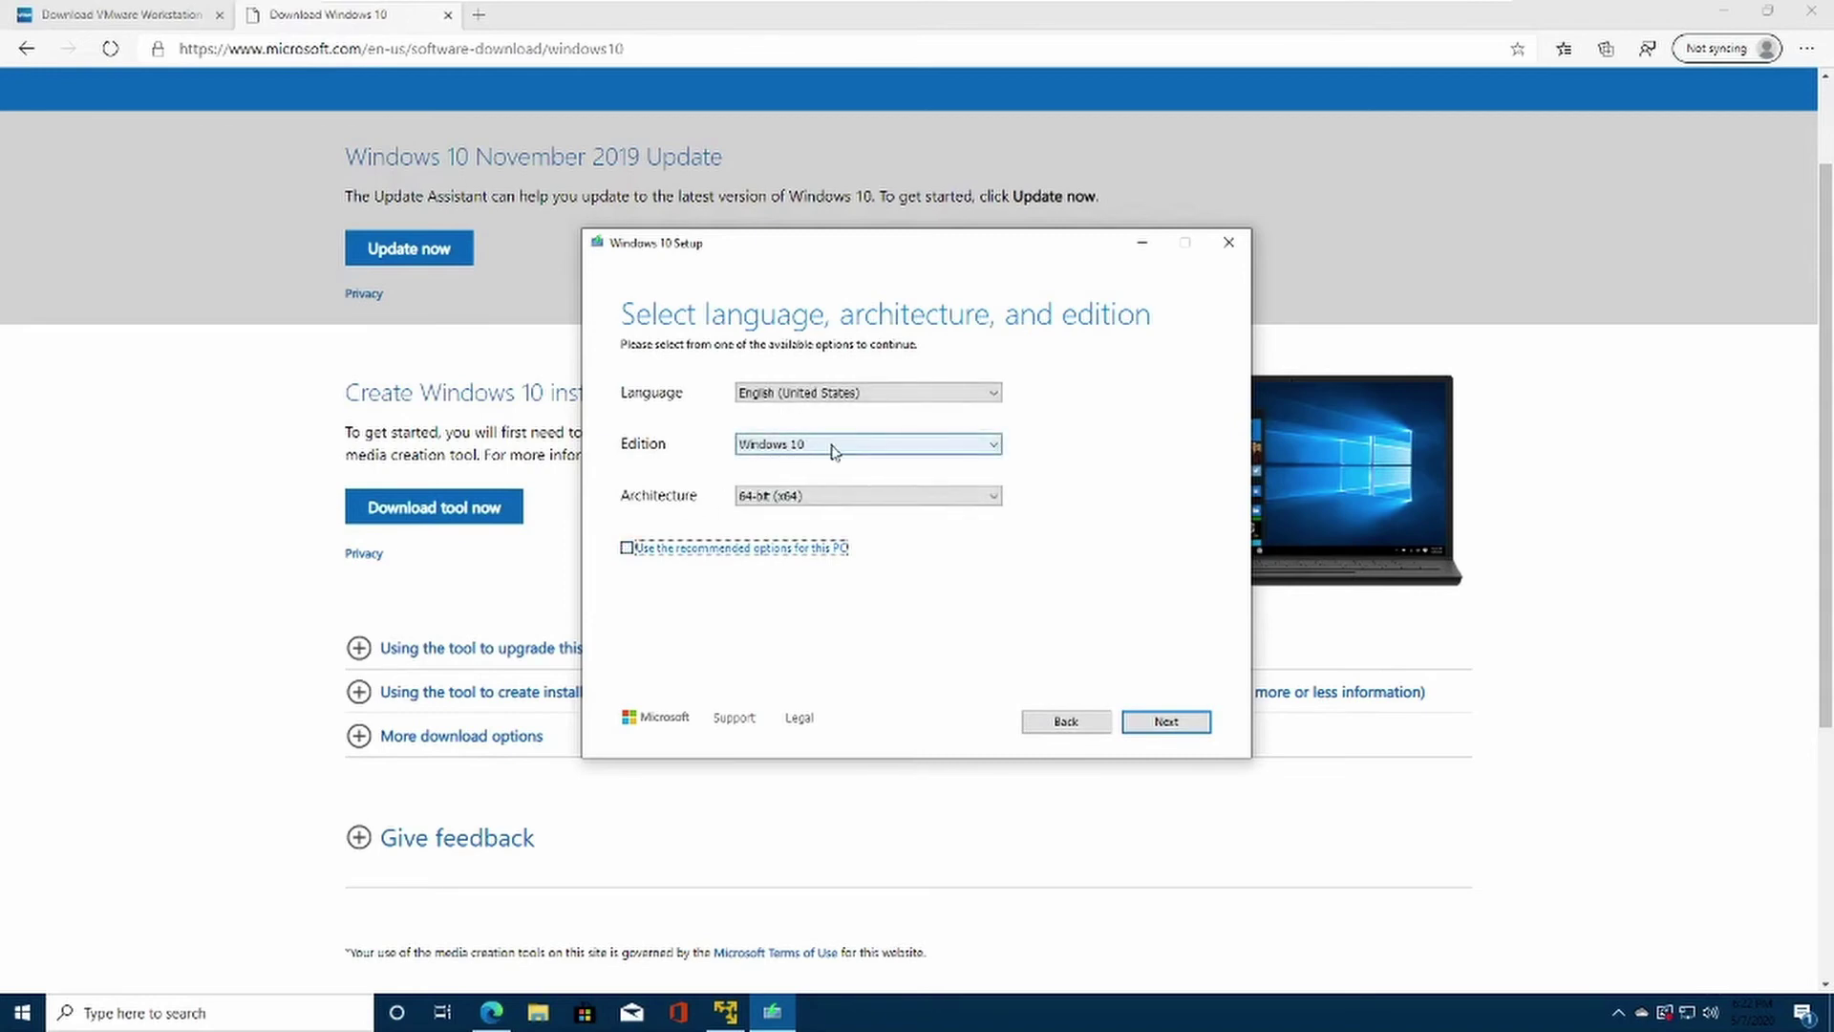
{"action": "left_click", "coordinate": [1164, 723]}
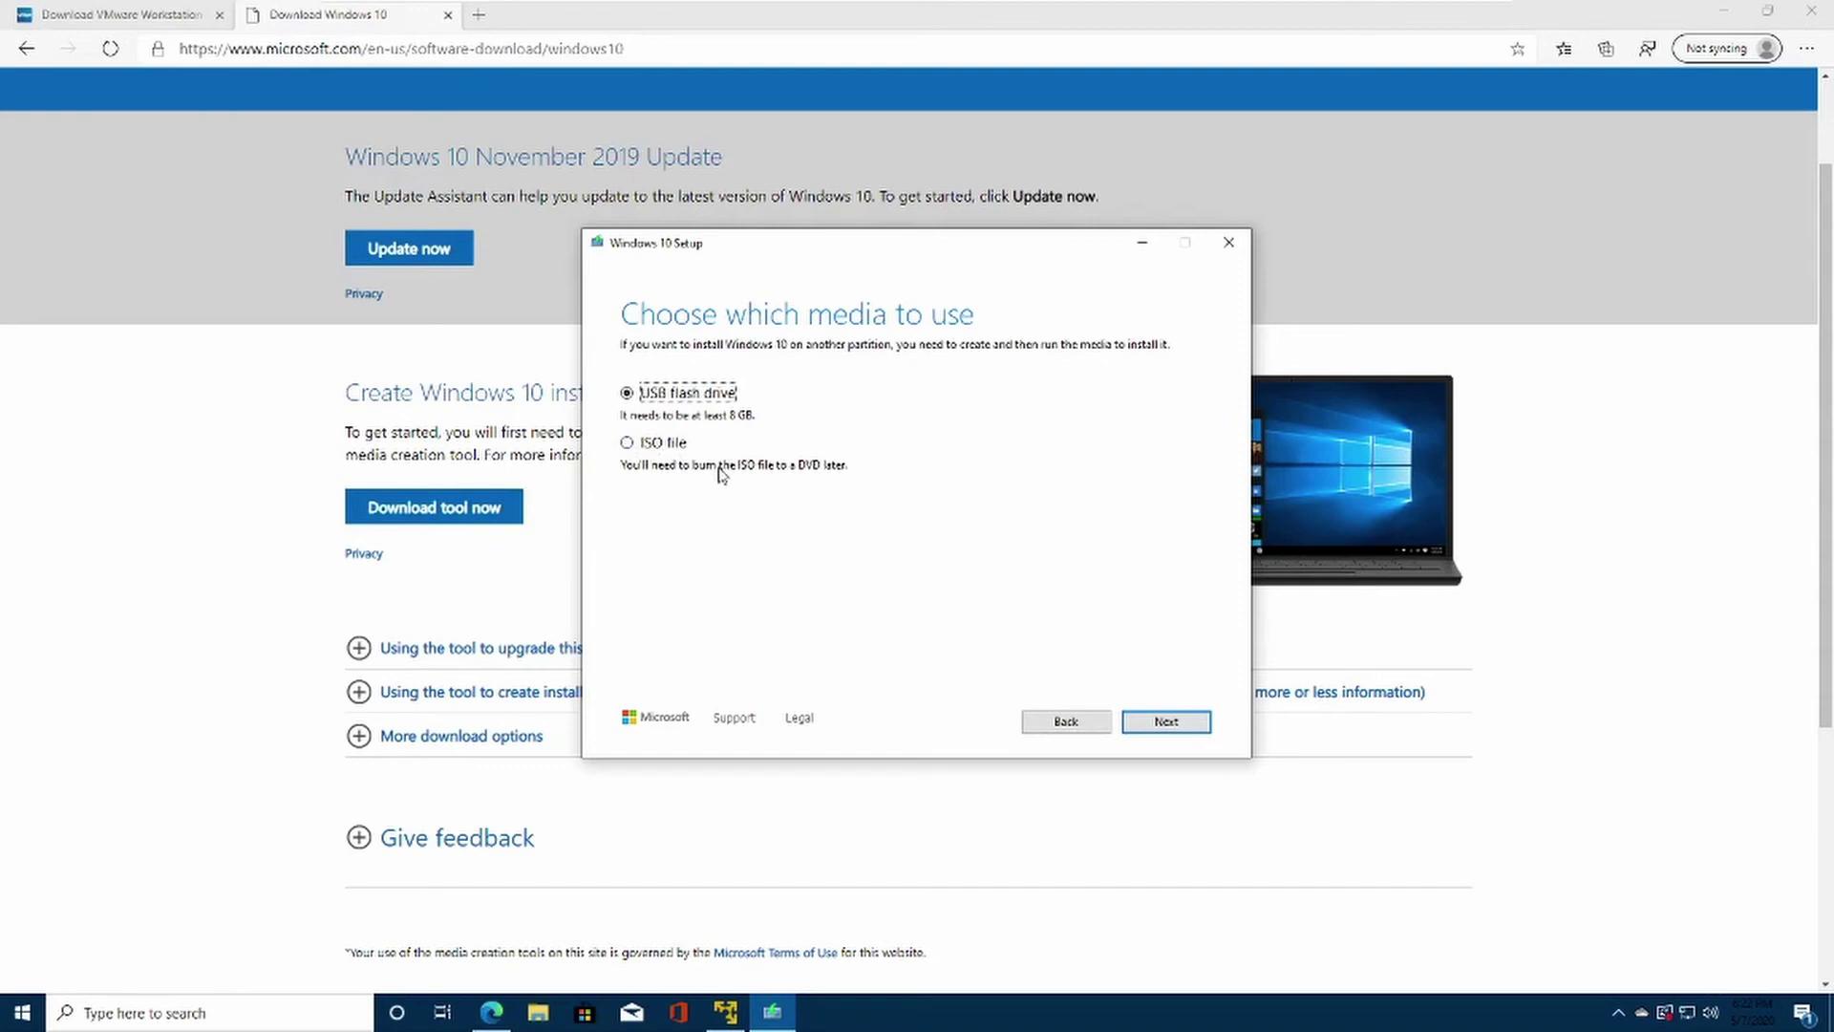
{"action": "left_click", "coordinate": [655, 447]}
{"action": "left_click", "coordinate": [1145, 724]}
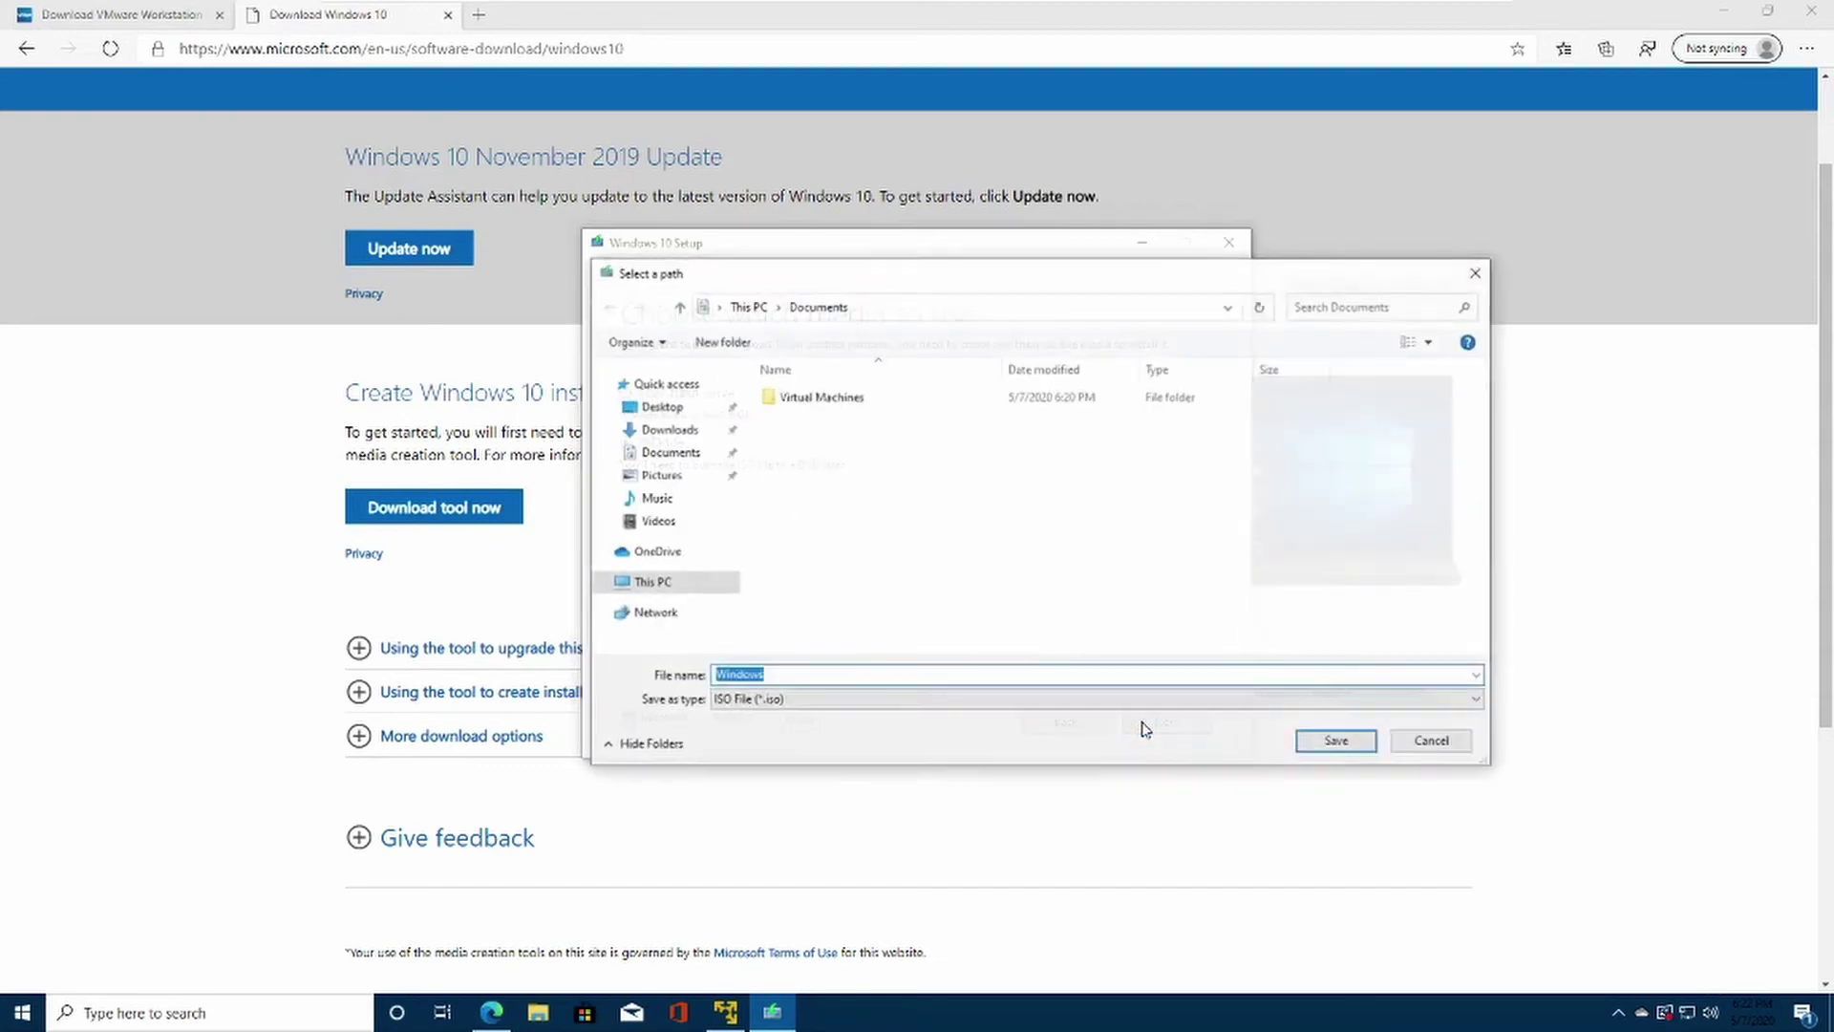
Step: Save Windows.iso in Documents, let it download, and finish the Media Creation Tool
{"action": "left_click", "coordinate": [1340, 742]}
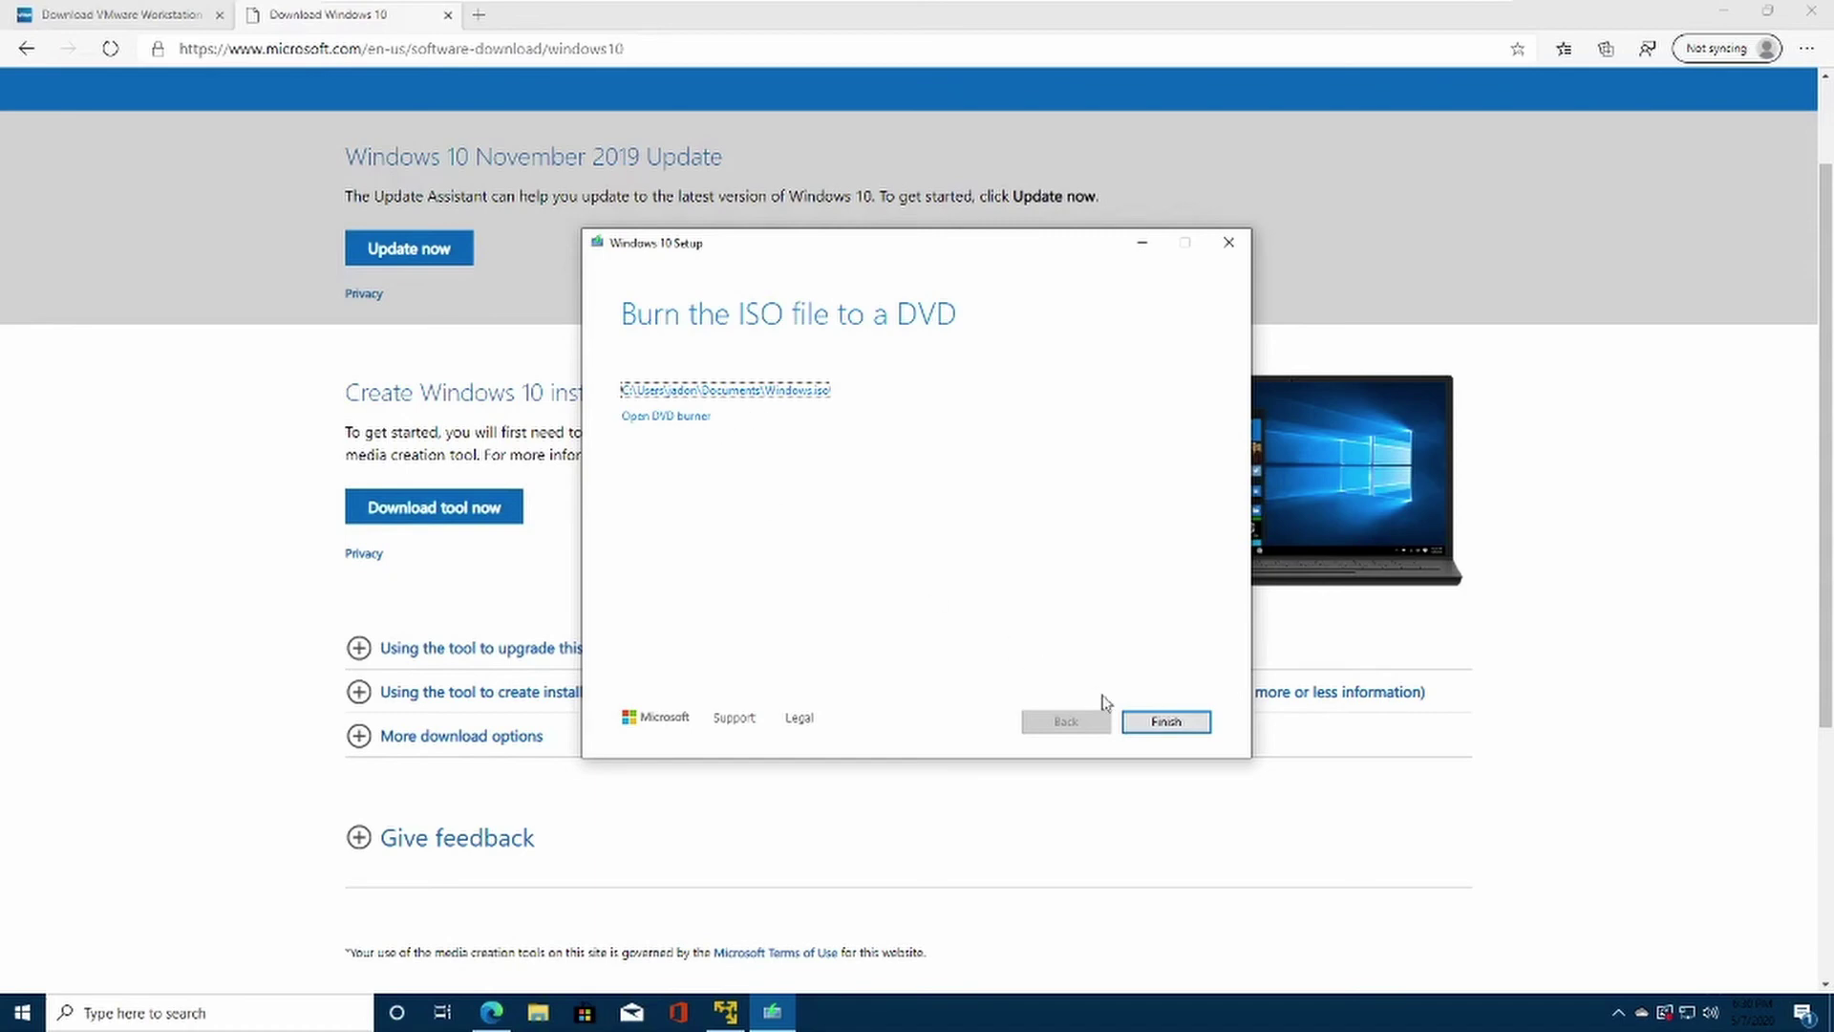
{"action": "left_click", "coordinate": [1136, 721]}
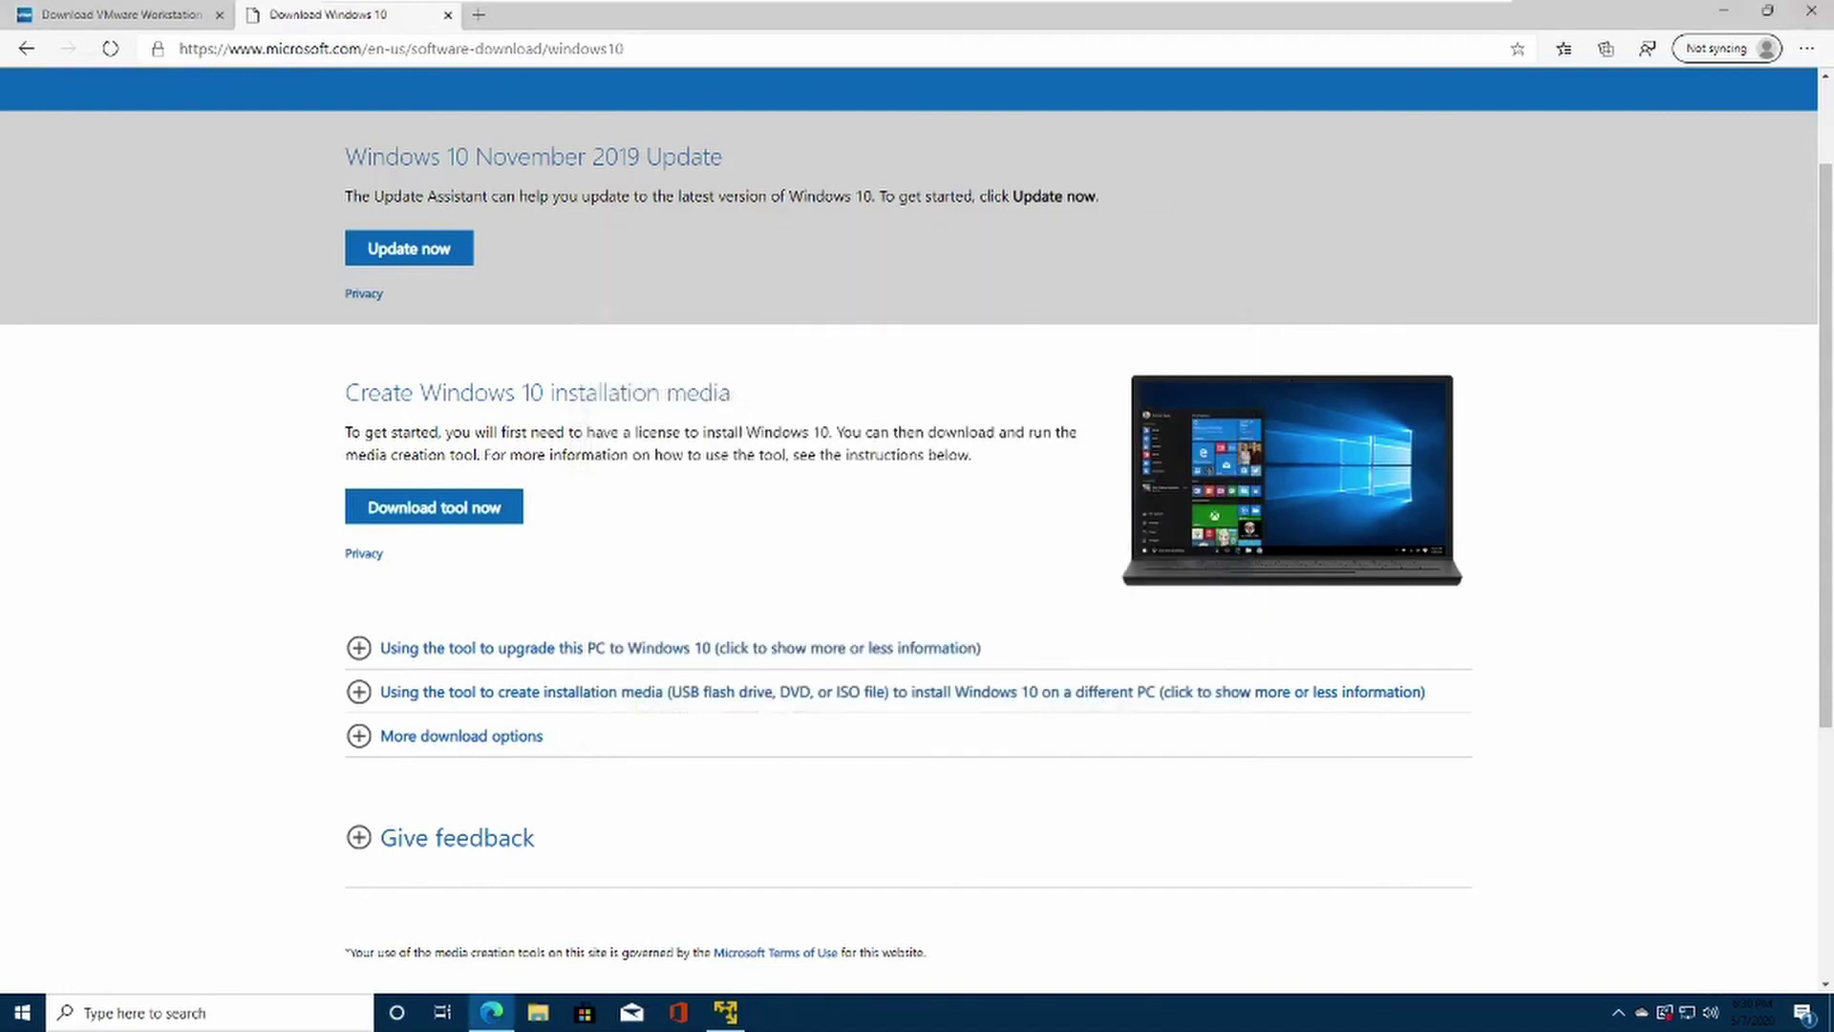
{"action": "left_click", "coordinate": [725, 1011]}
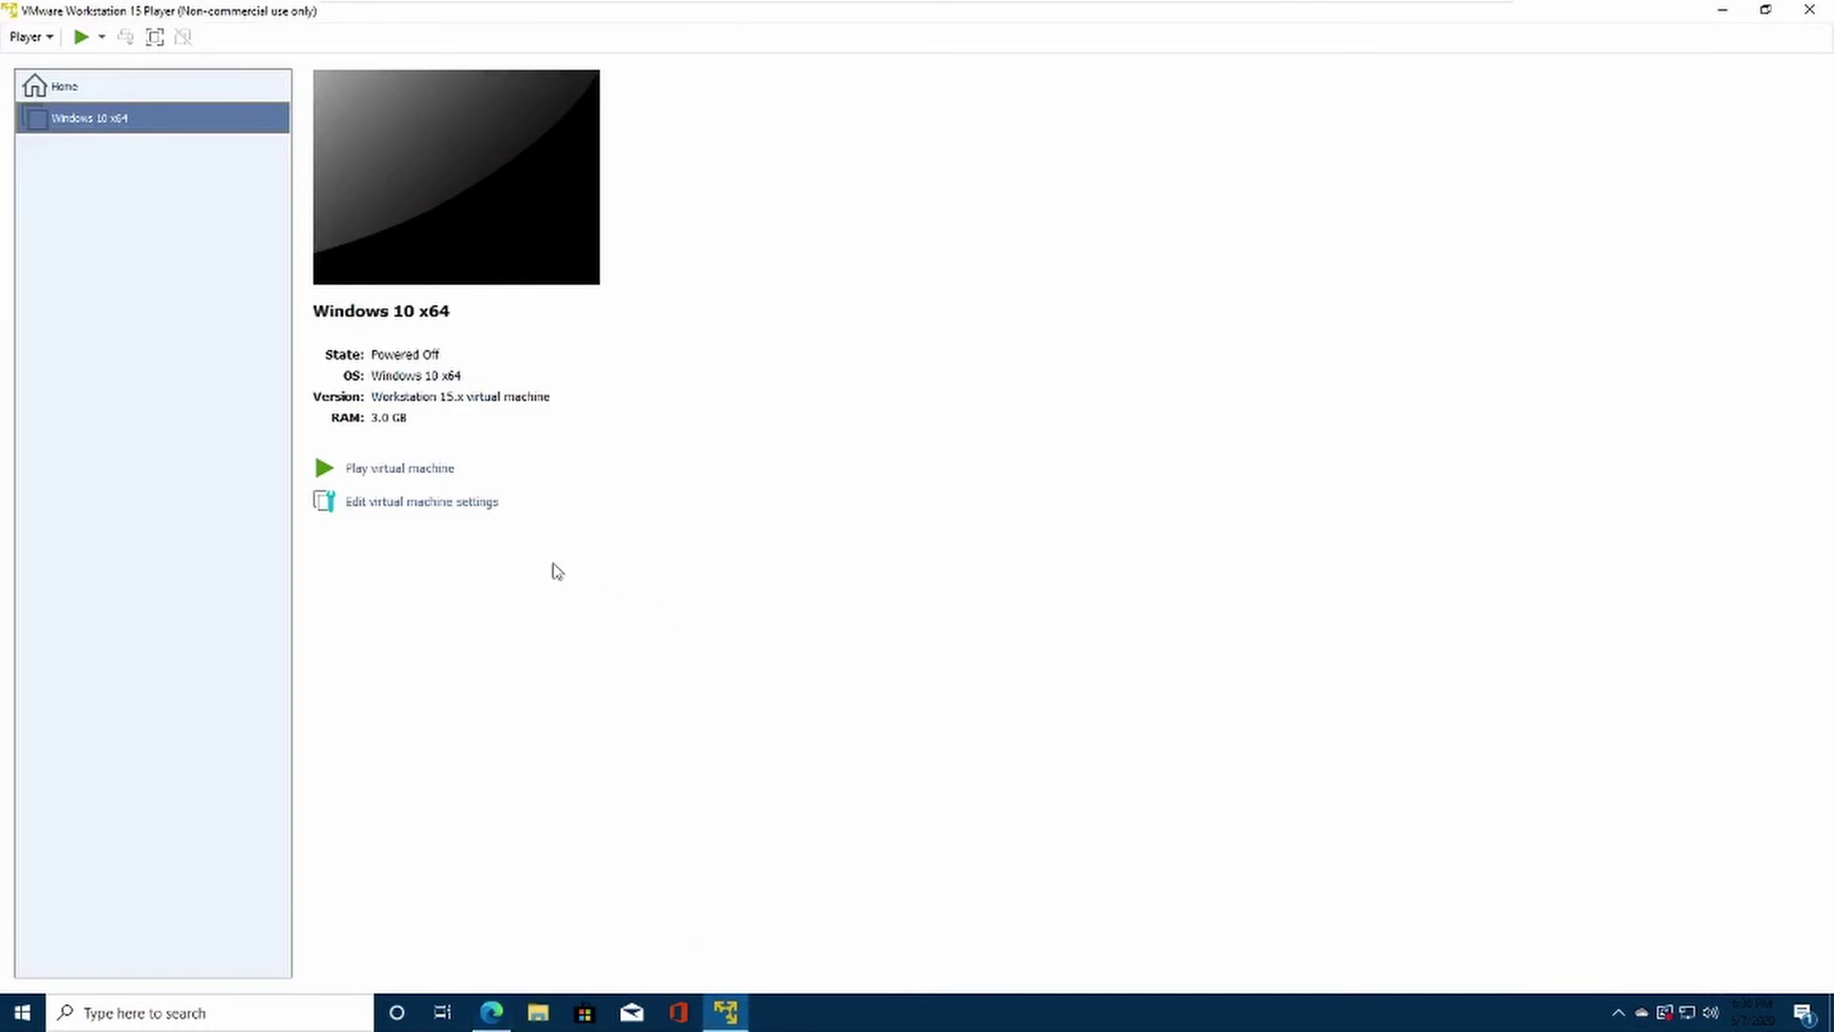
Step: In the VM settings, switch the CD/DVD (SATA) drive to use an ISO image file
{"action": "left_click", "coordinate": [459, 512]}
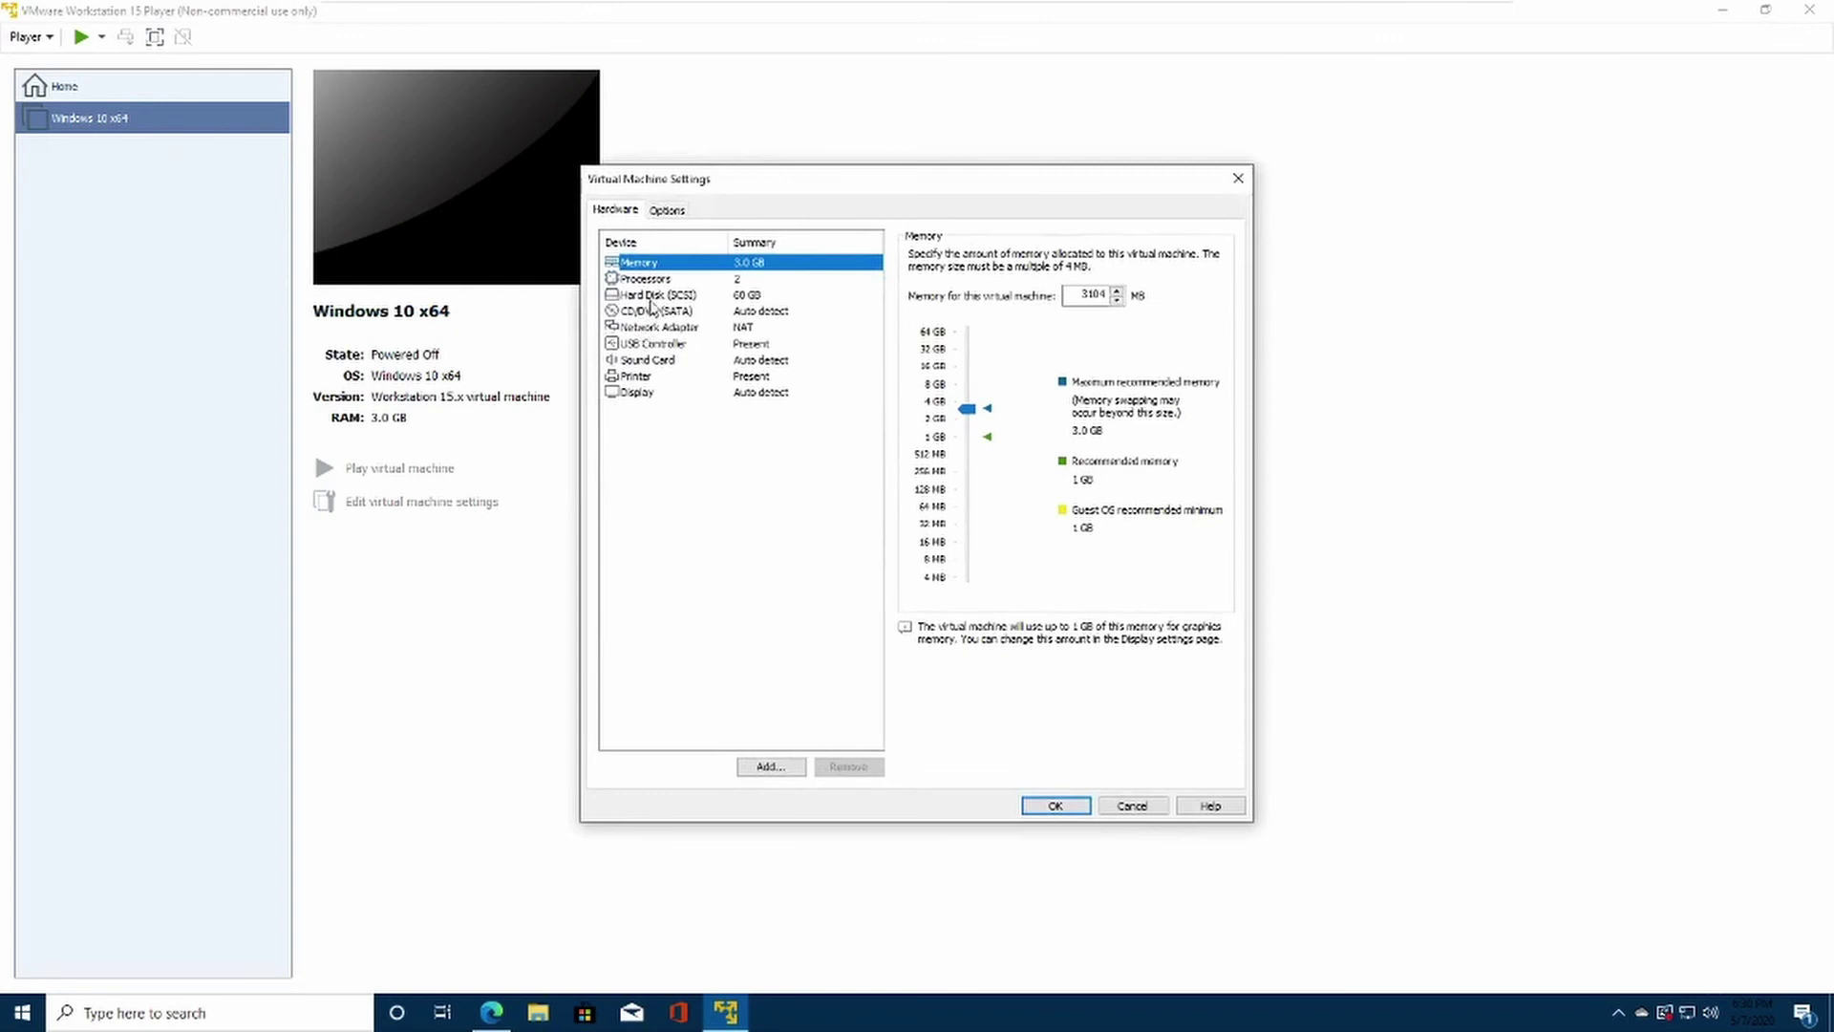
{"action": "left_click", "coordinate": [653, 327]}
{"action": "left_click", "coordinate": [688, 312]}
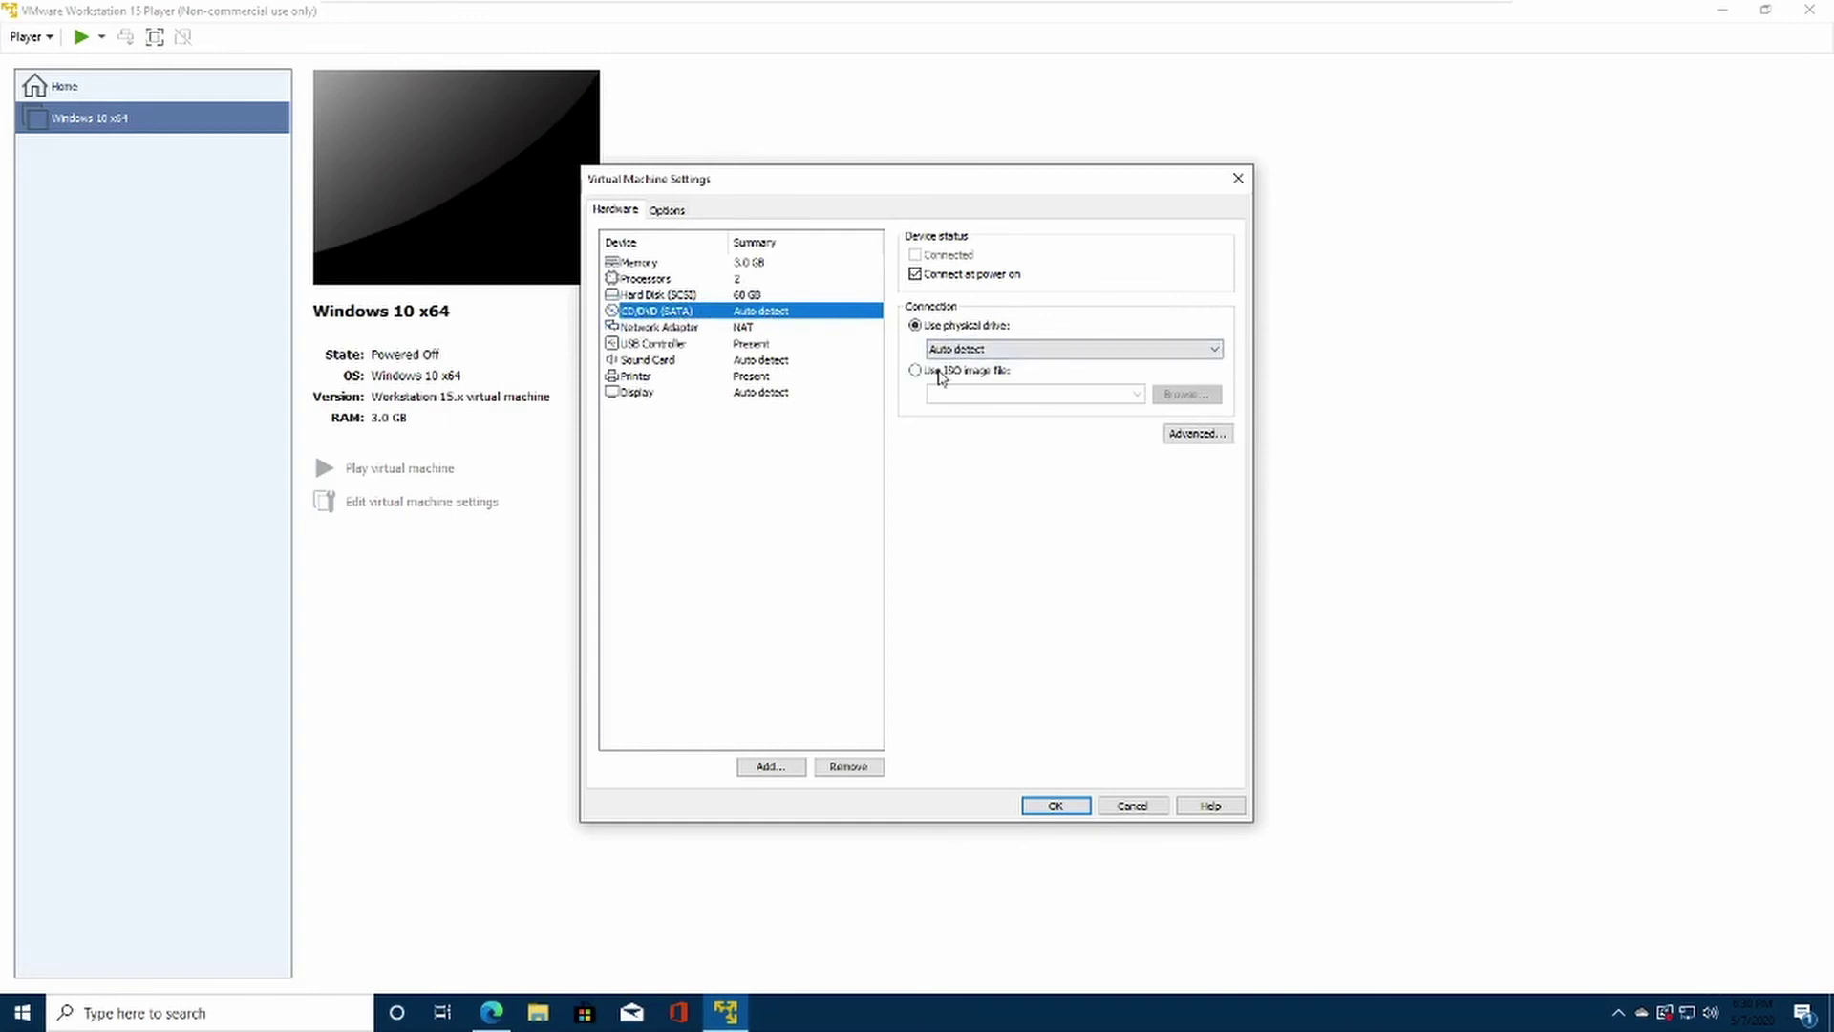
{"action": "left_click", "coordinate": [939, 374]}
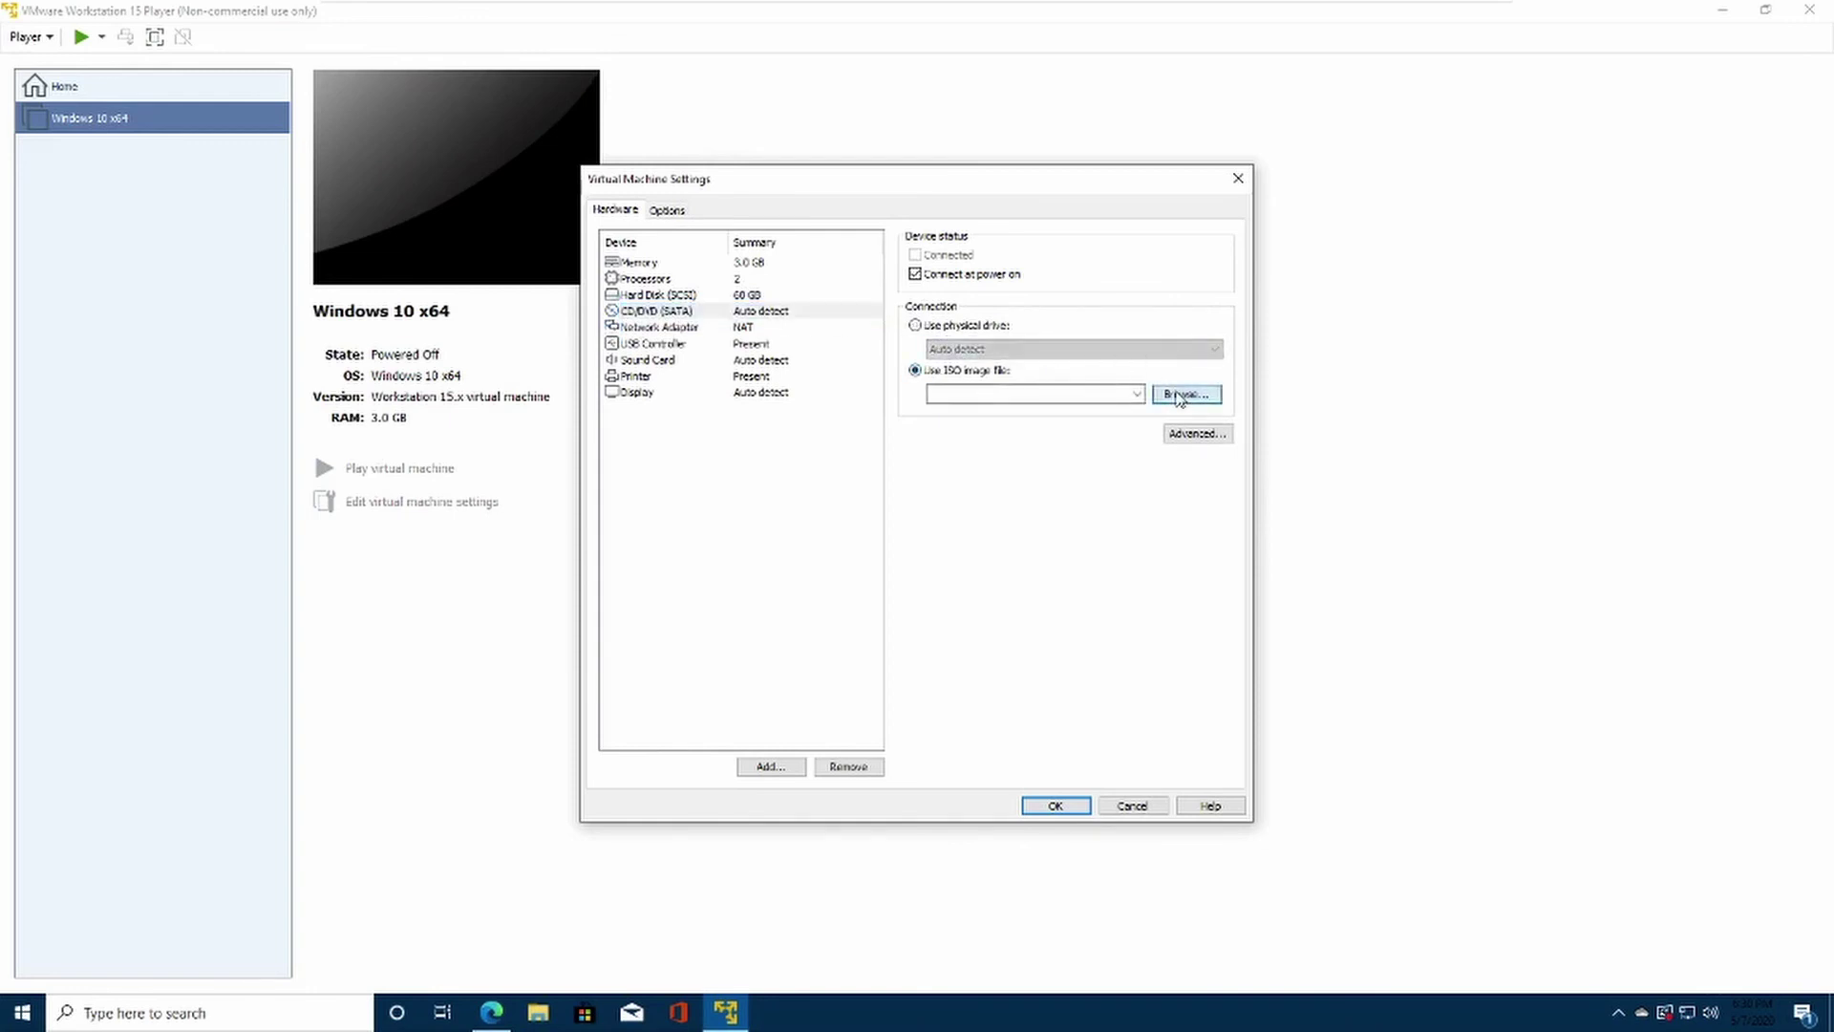
Step: Locate and attach Windows.iso from the Documents folder, then save the settings
{"action": "left_click", "coordinate": [1183, 394]}
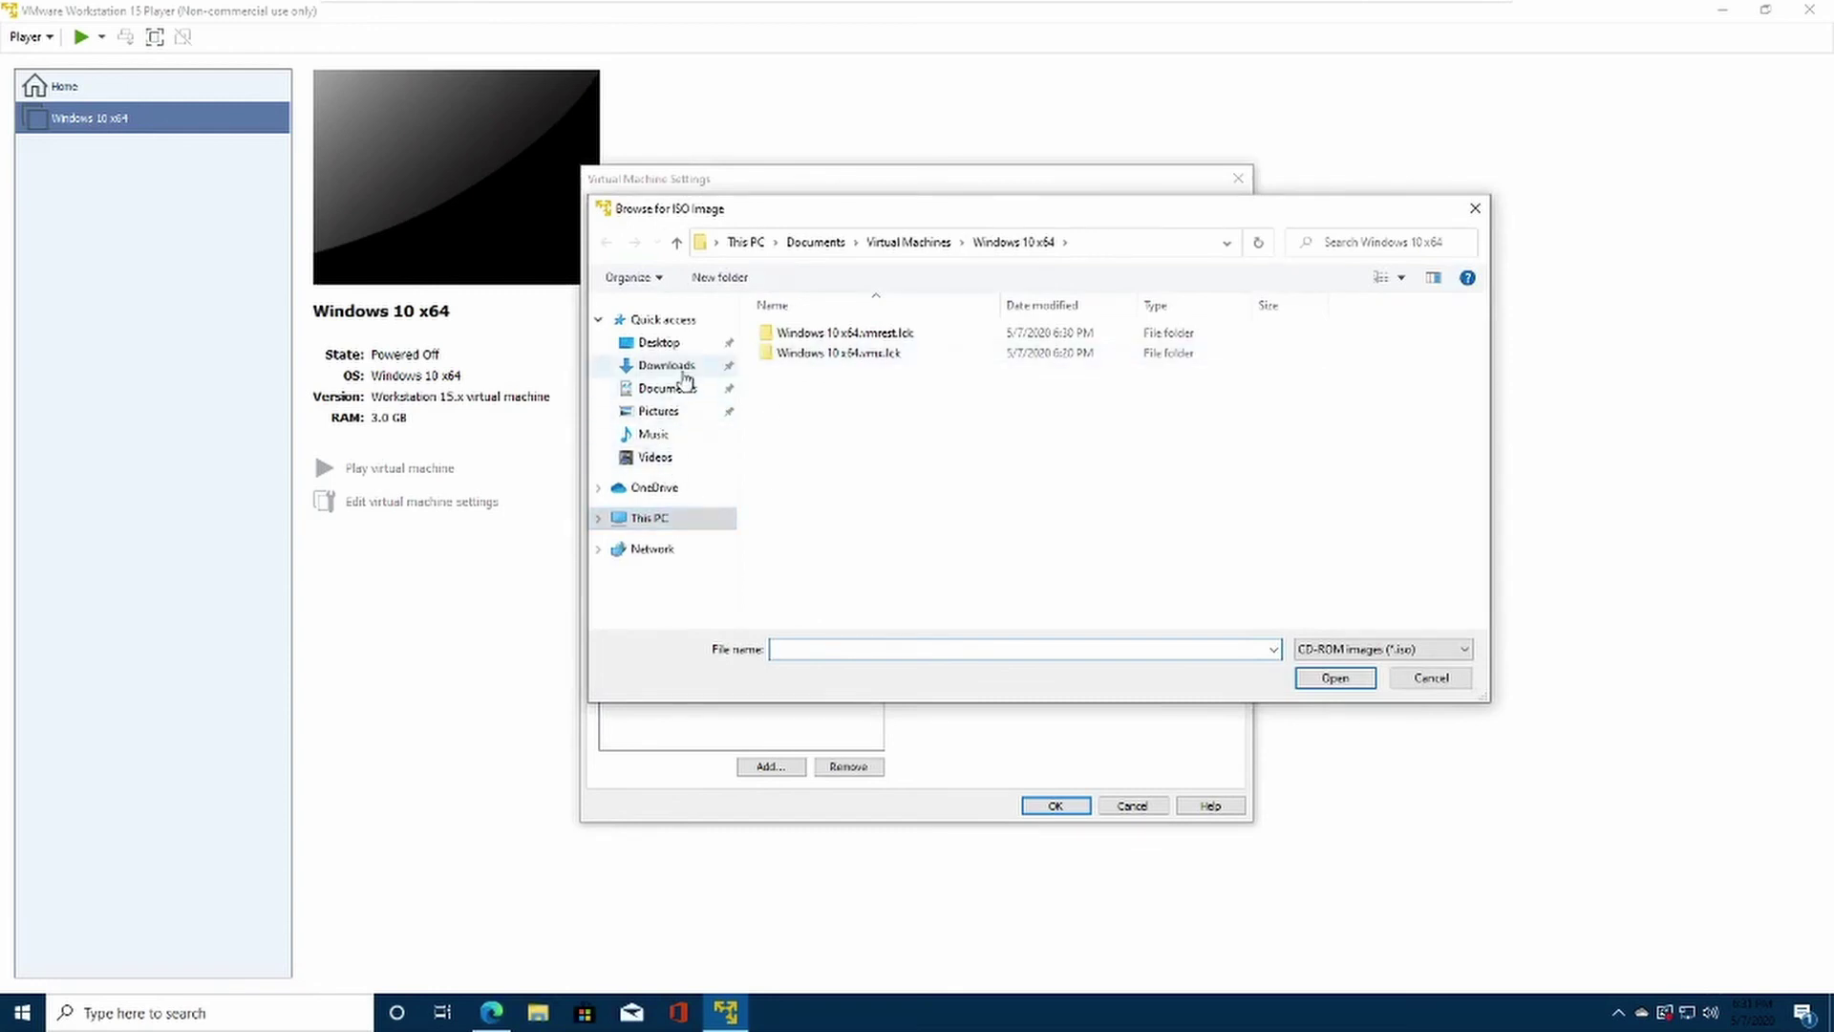
{"action": "left_click", "coordinate": [669, 368]}
{"action": "left_click", "coordinate": [649, 516]}
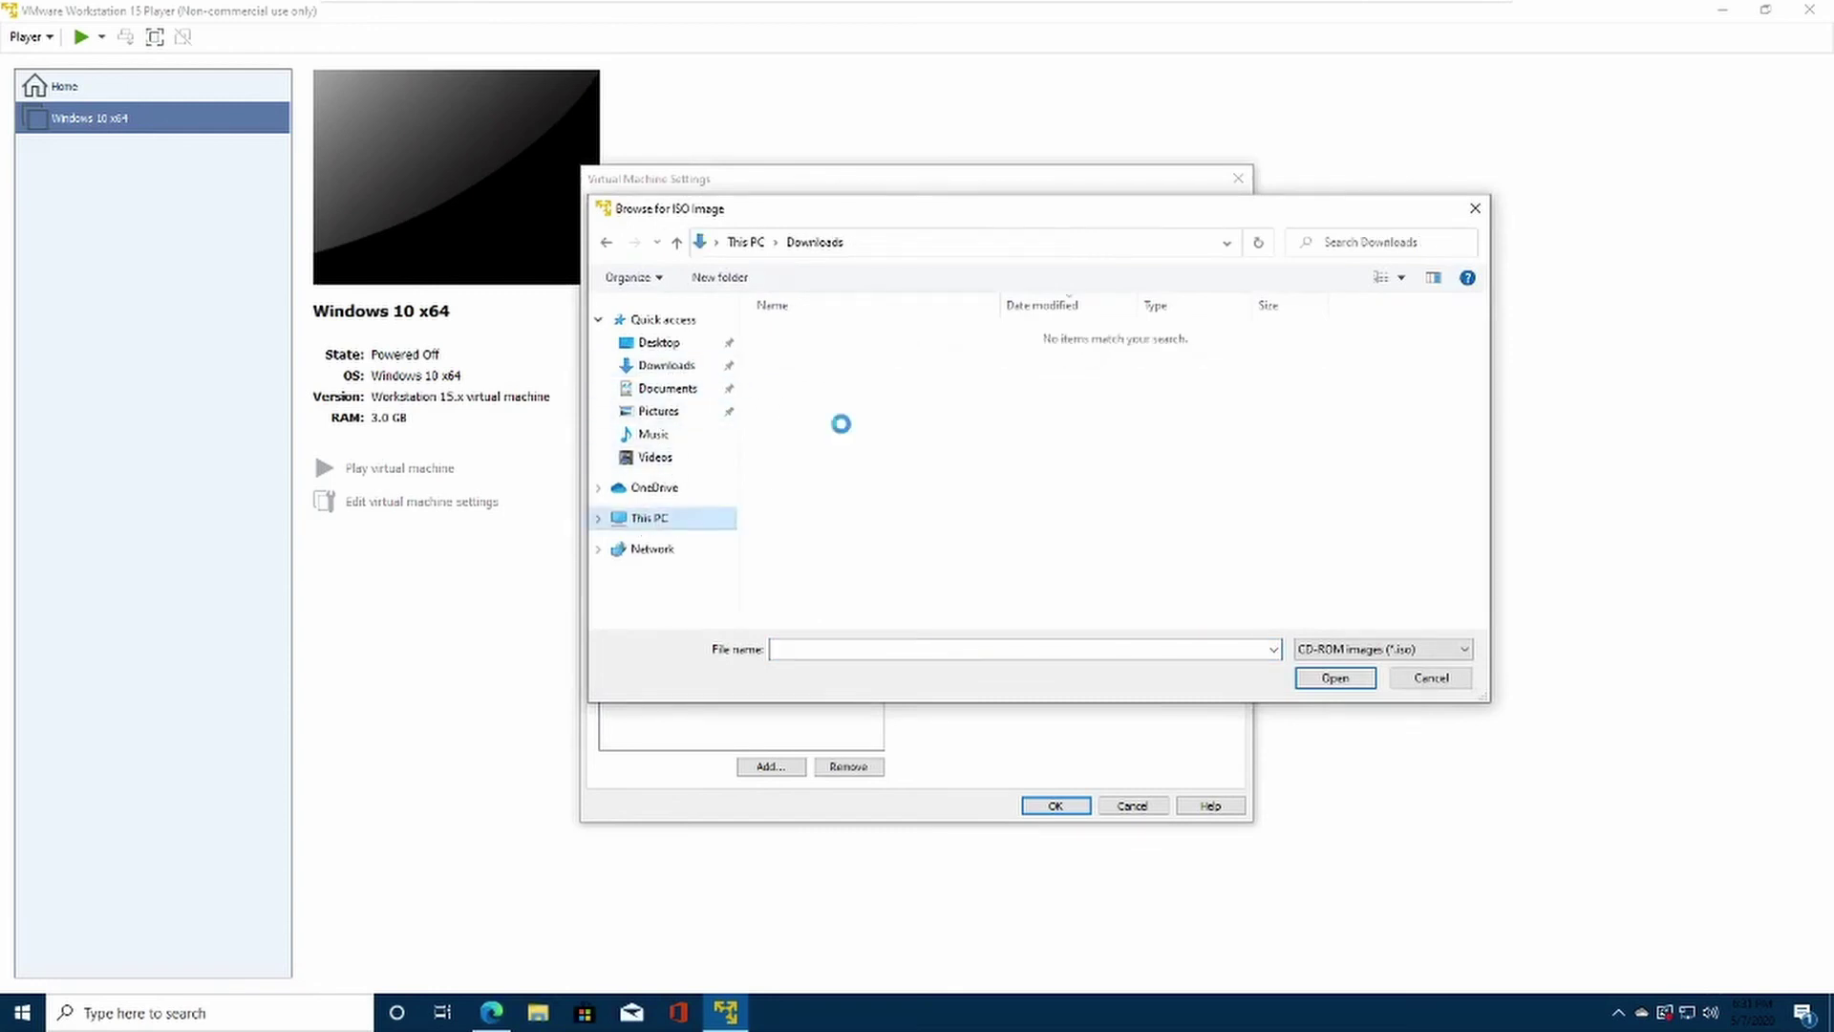
{"action": "double_click", "coordinate": [888, 523]}
{"action": "double_click", "coordinate": [801, 513]}
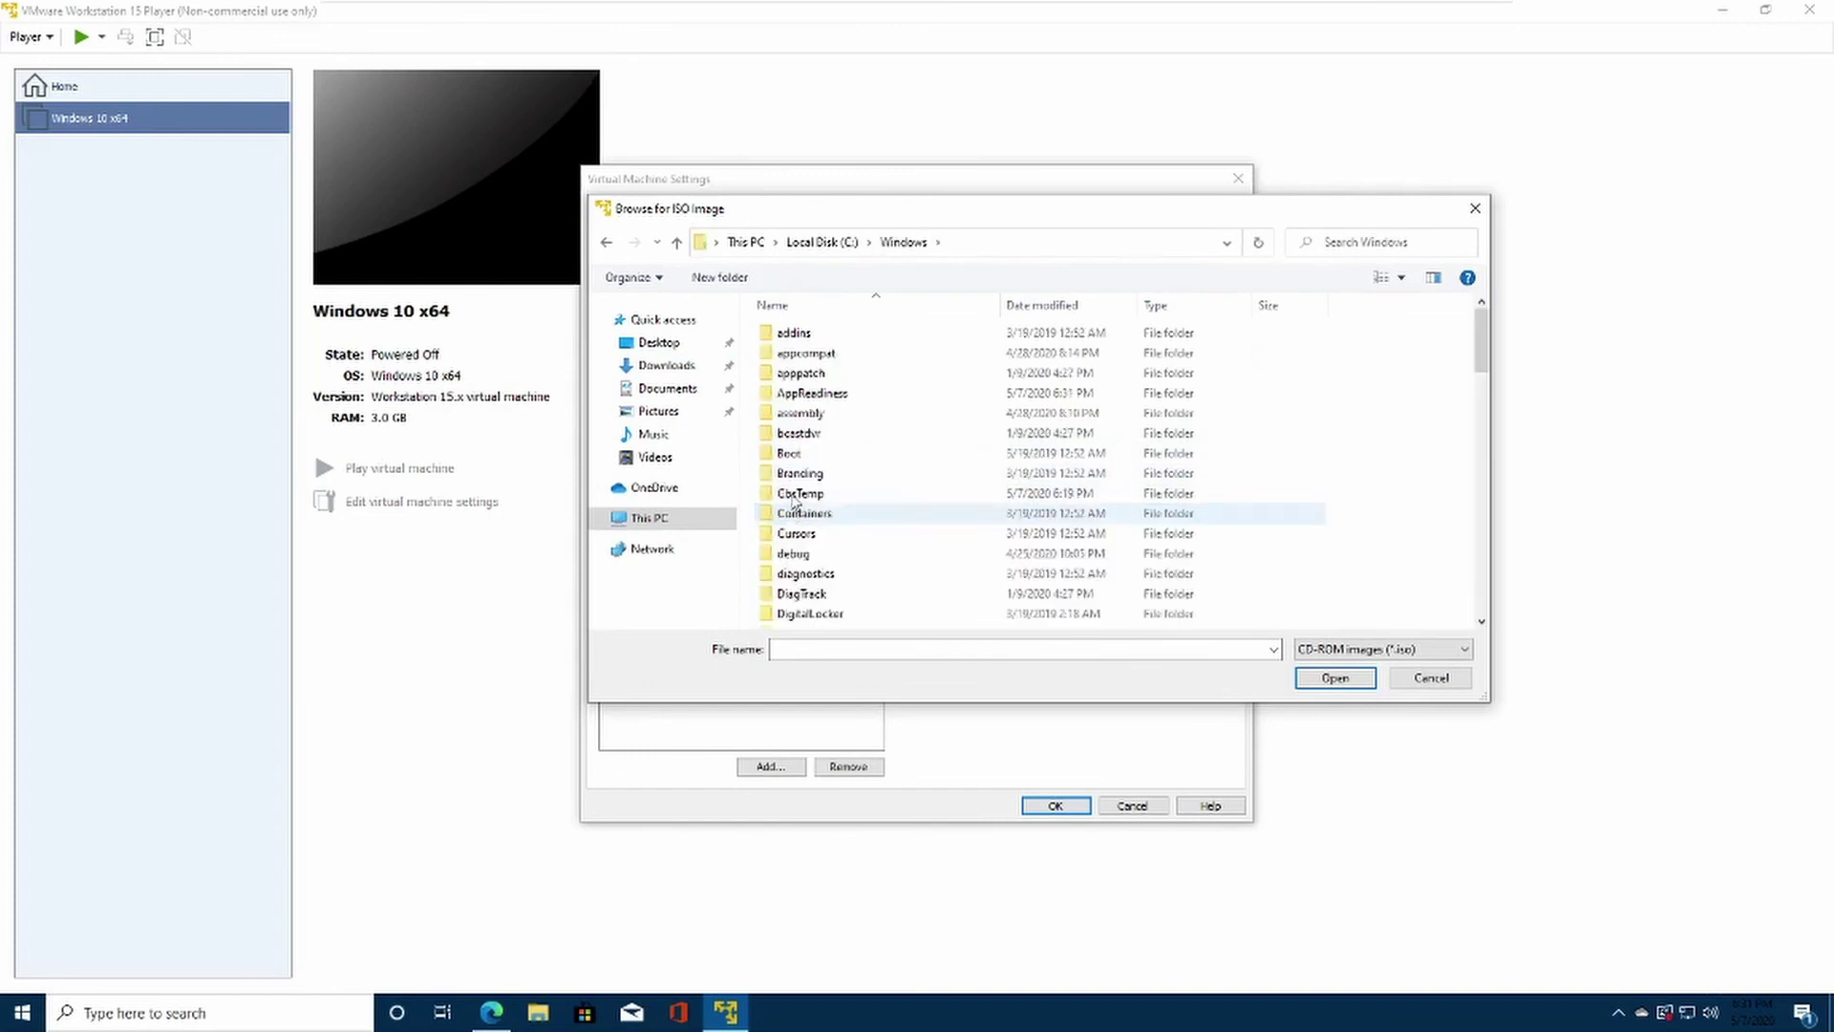
{"action": "left_click", "coordinate": [844, 243]}
{"action": "double_click", "coordinate": [790, 493]}
{"action": "left_click", "coordinate": [658, 411]}
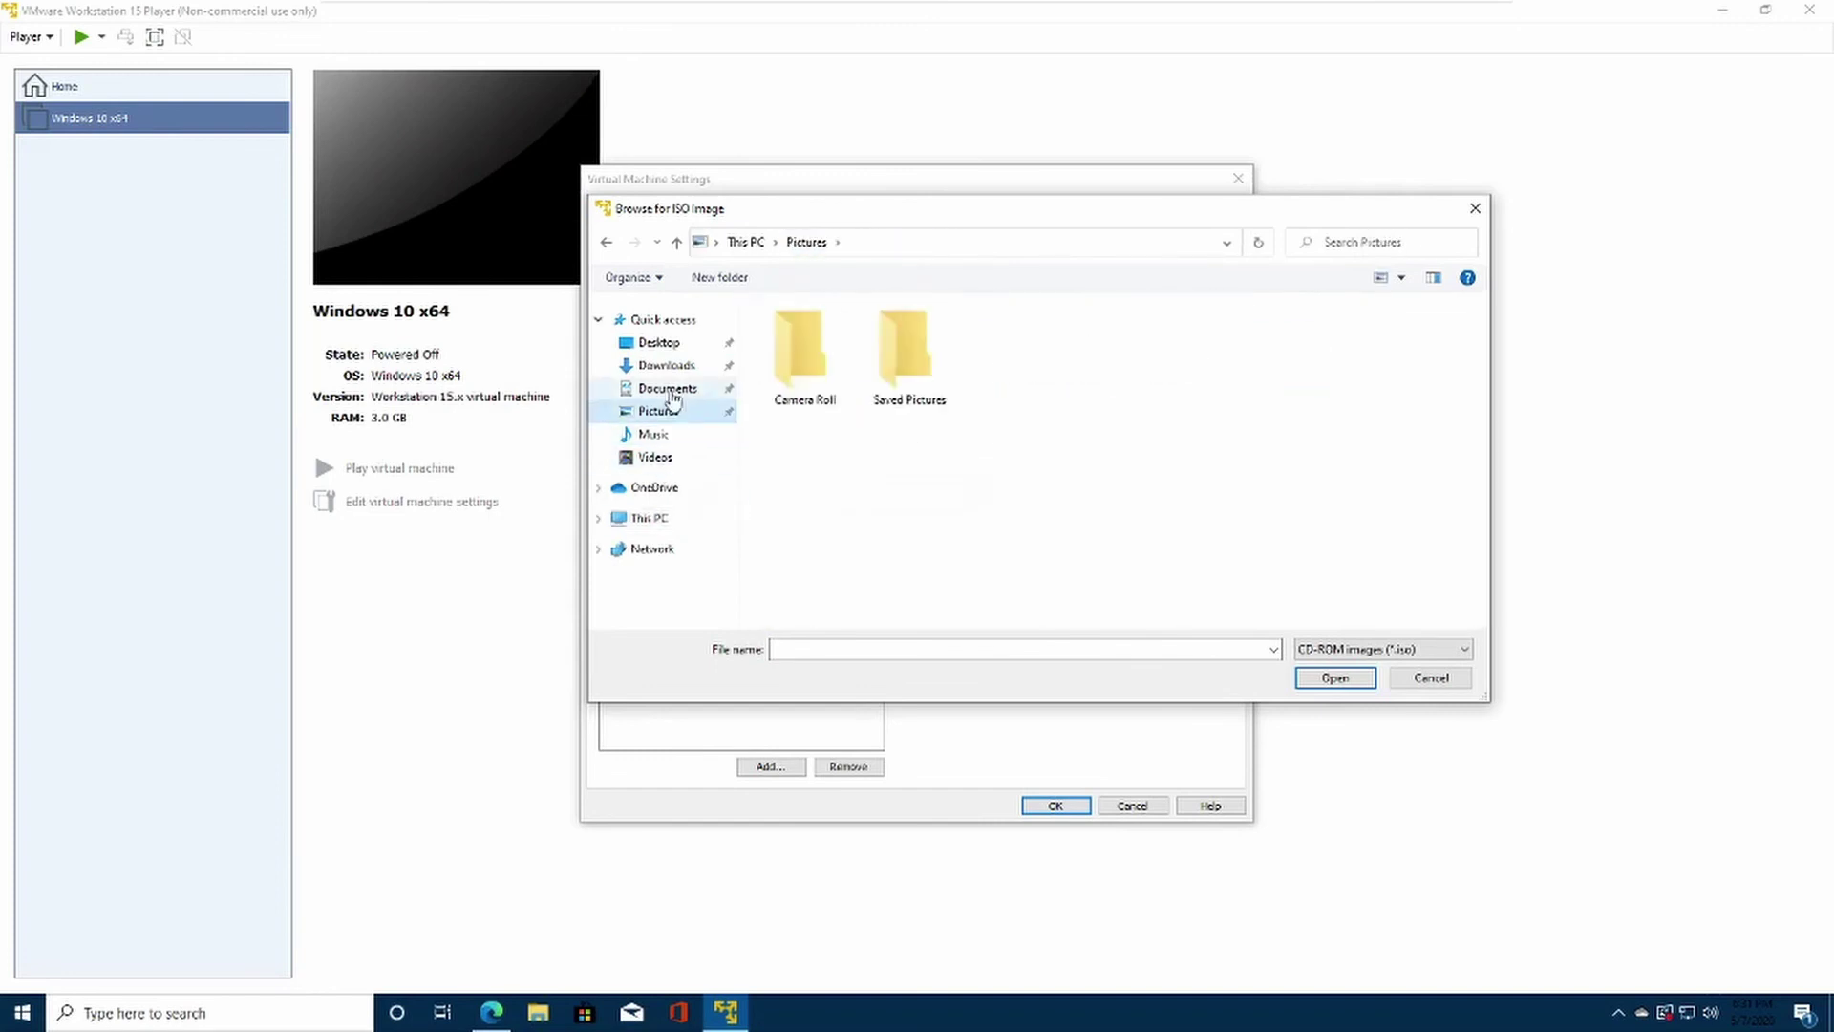
{"action": "left_click", "coordinate": [669, 365]}
{"action": "left_click", "coordinate": [668, 388]}
{"action": "left_click", "coordinate": [807, 354]}
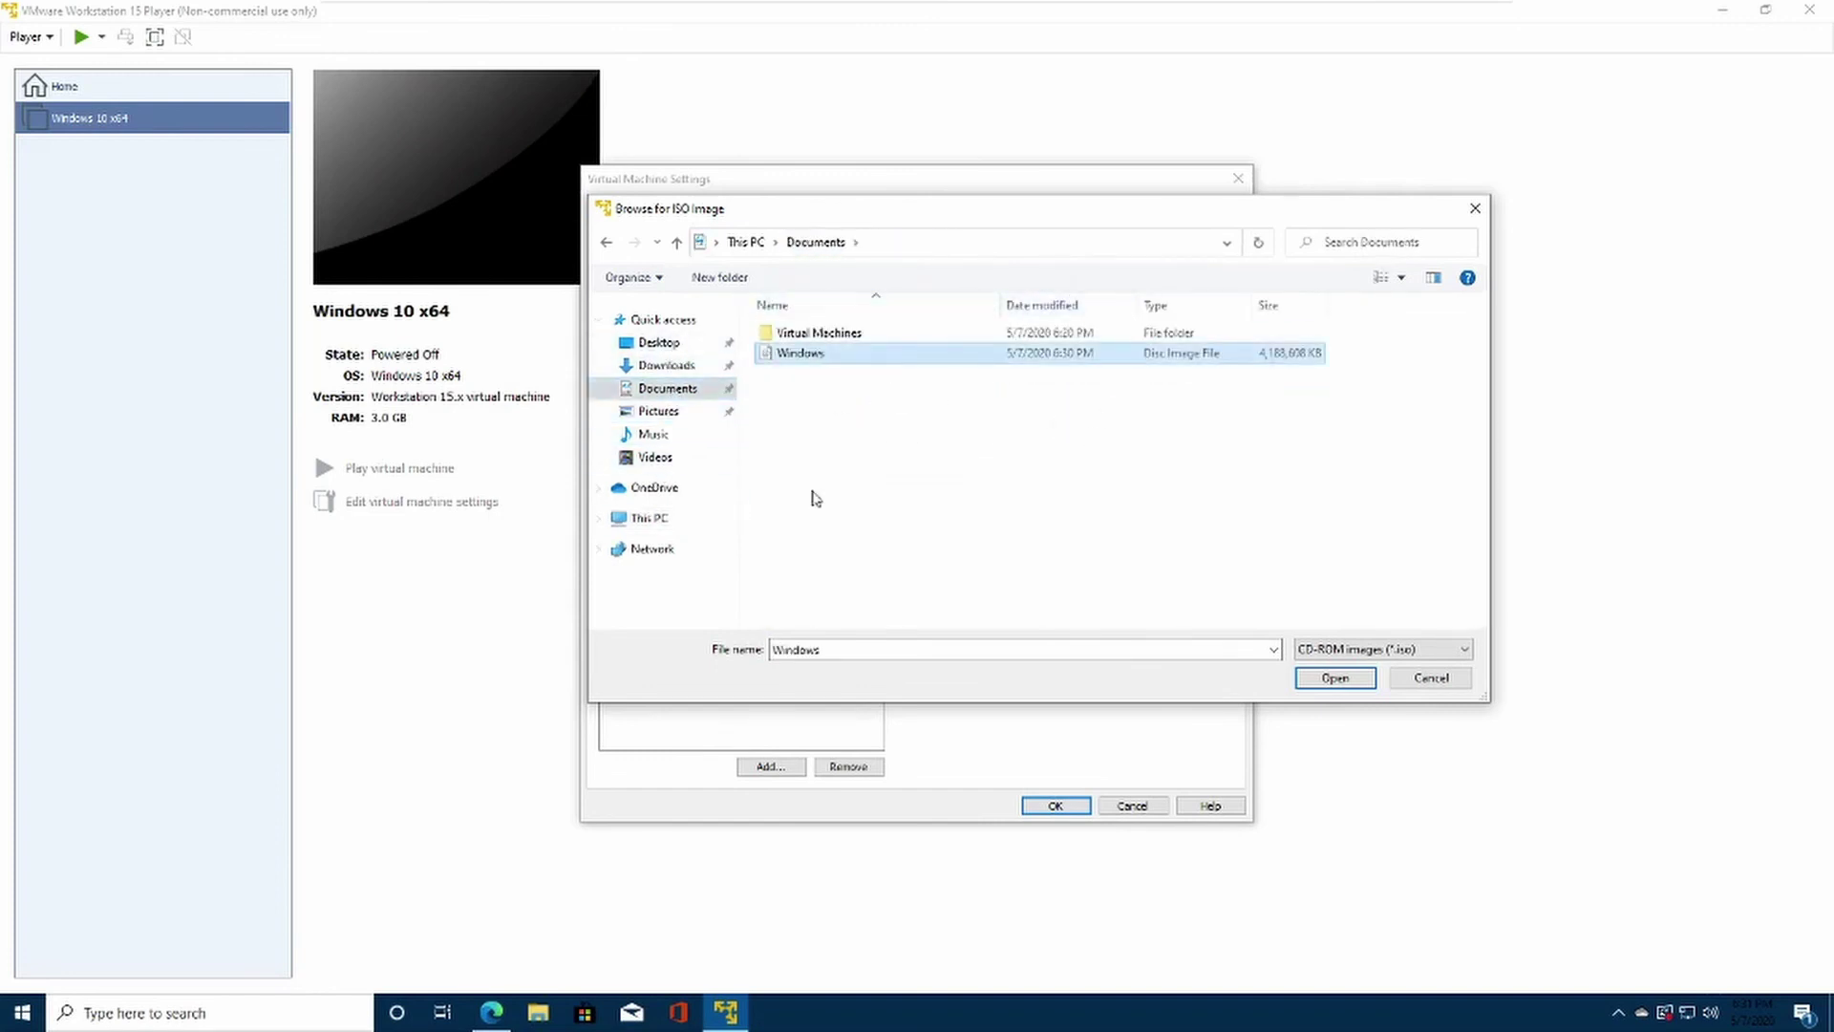
{"action": "left_click", "coordinate": [1333, 677]}
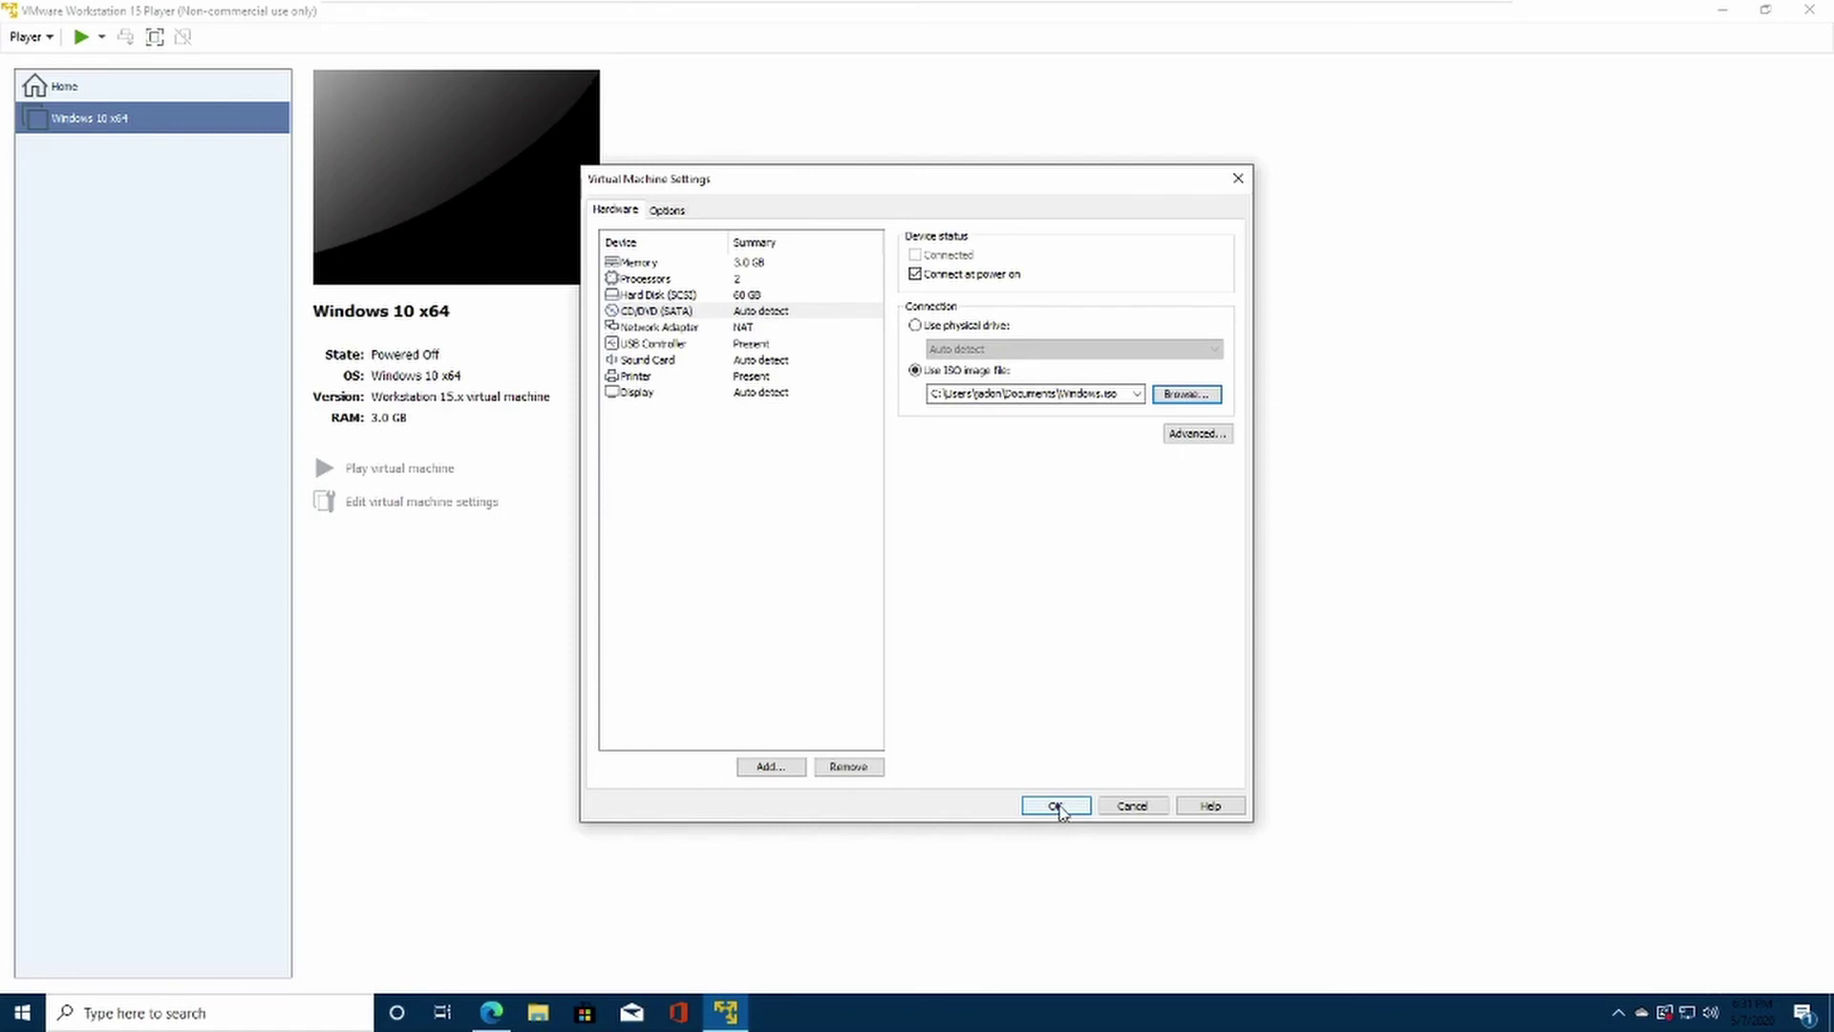
{"action": "left_click", "coordinate": [1057, 805]}
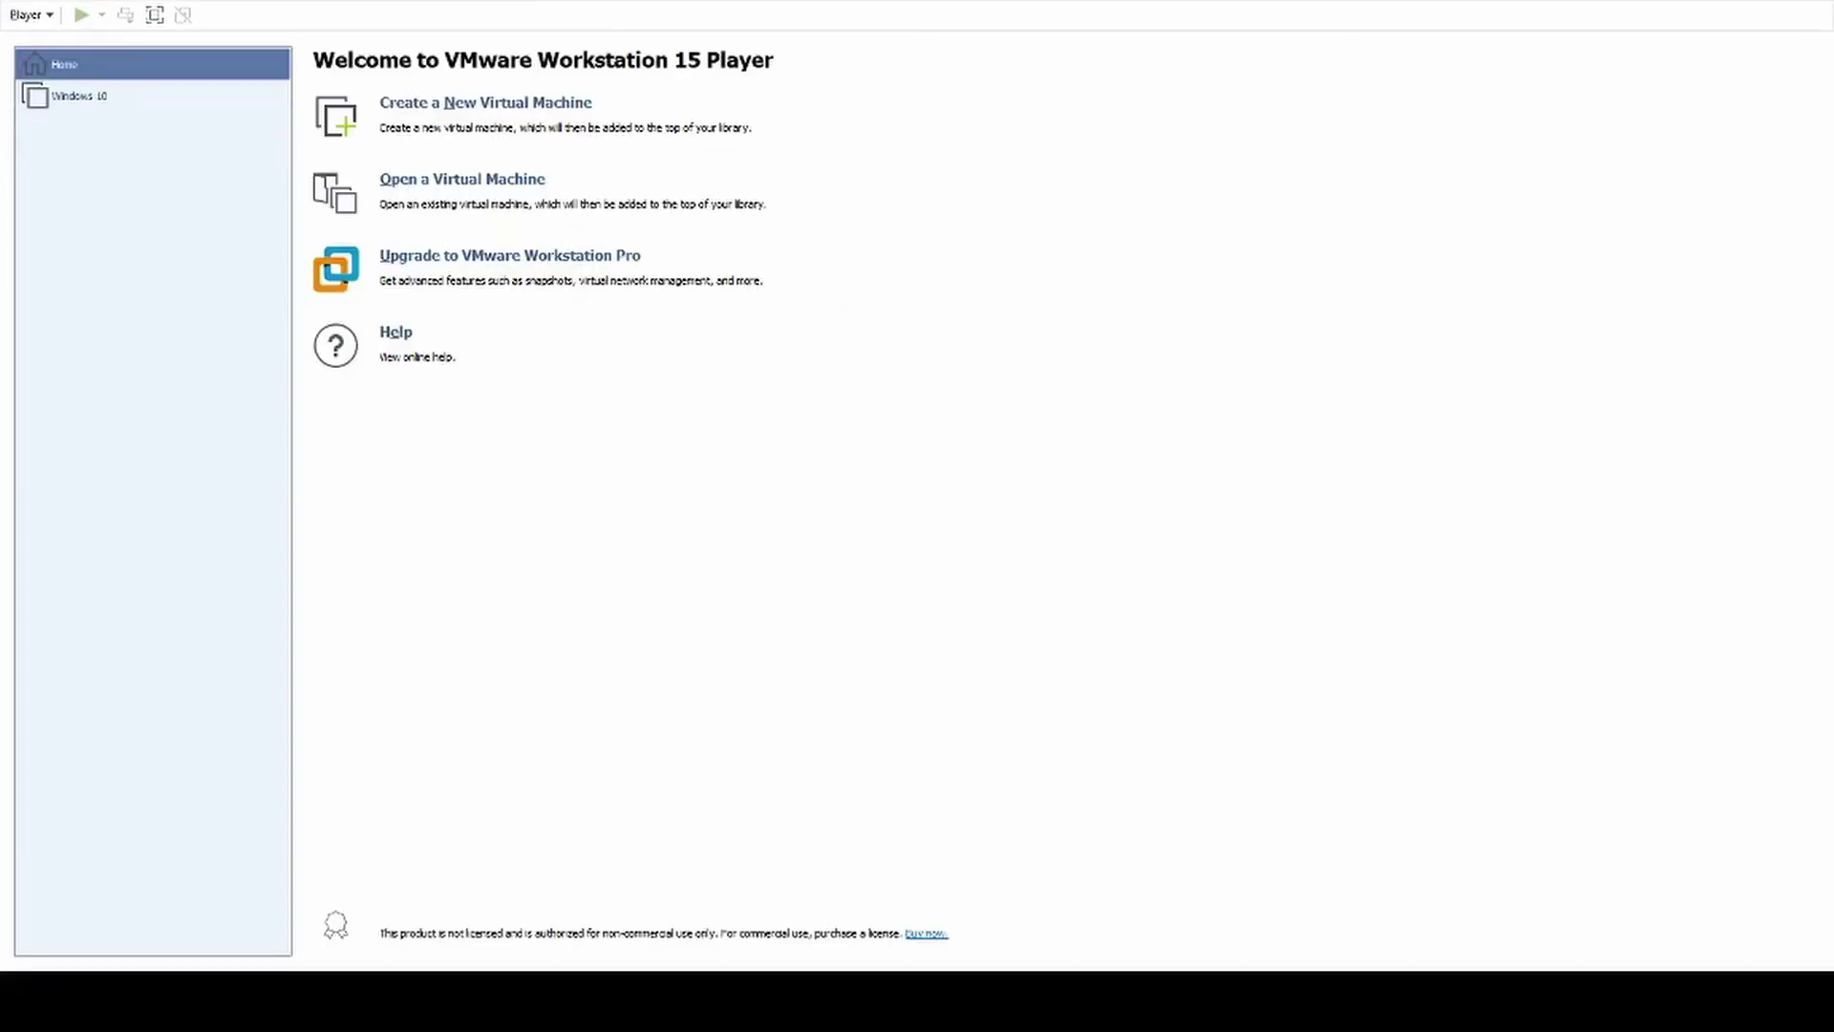
Step: Select the Windows 10 virtual machine in the Player library
{"action": "left_click", "coordinate": [84, 102]}
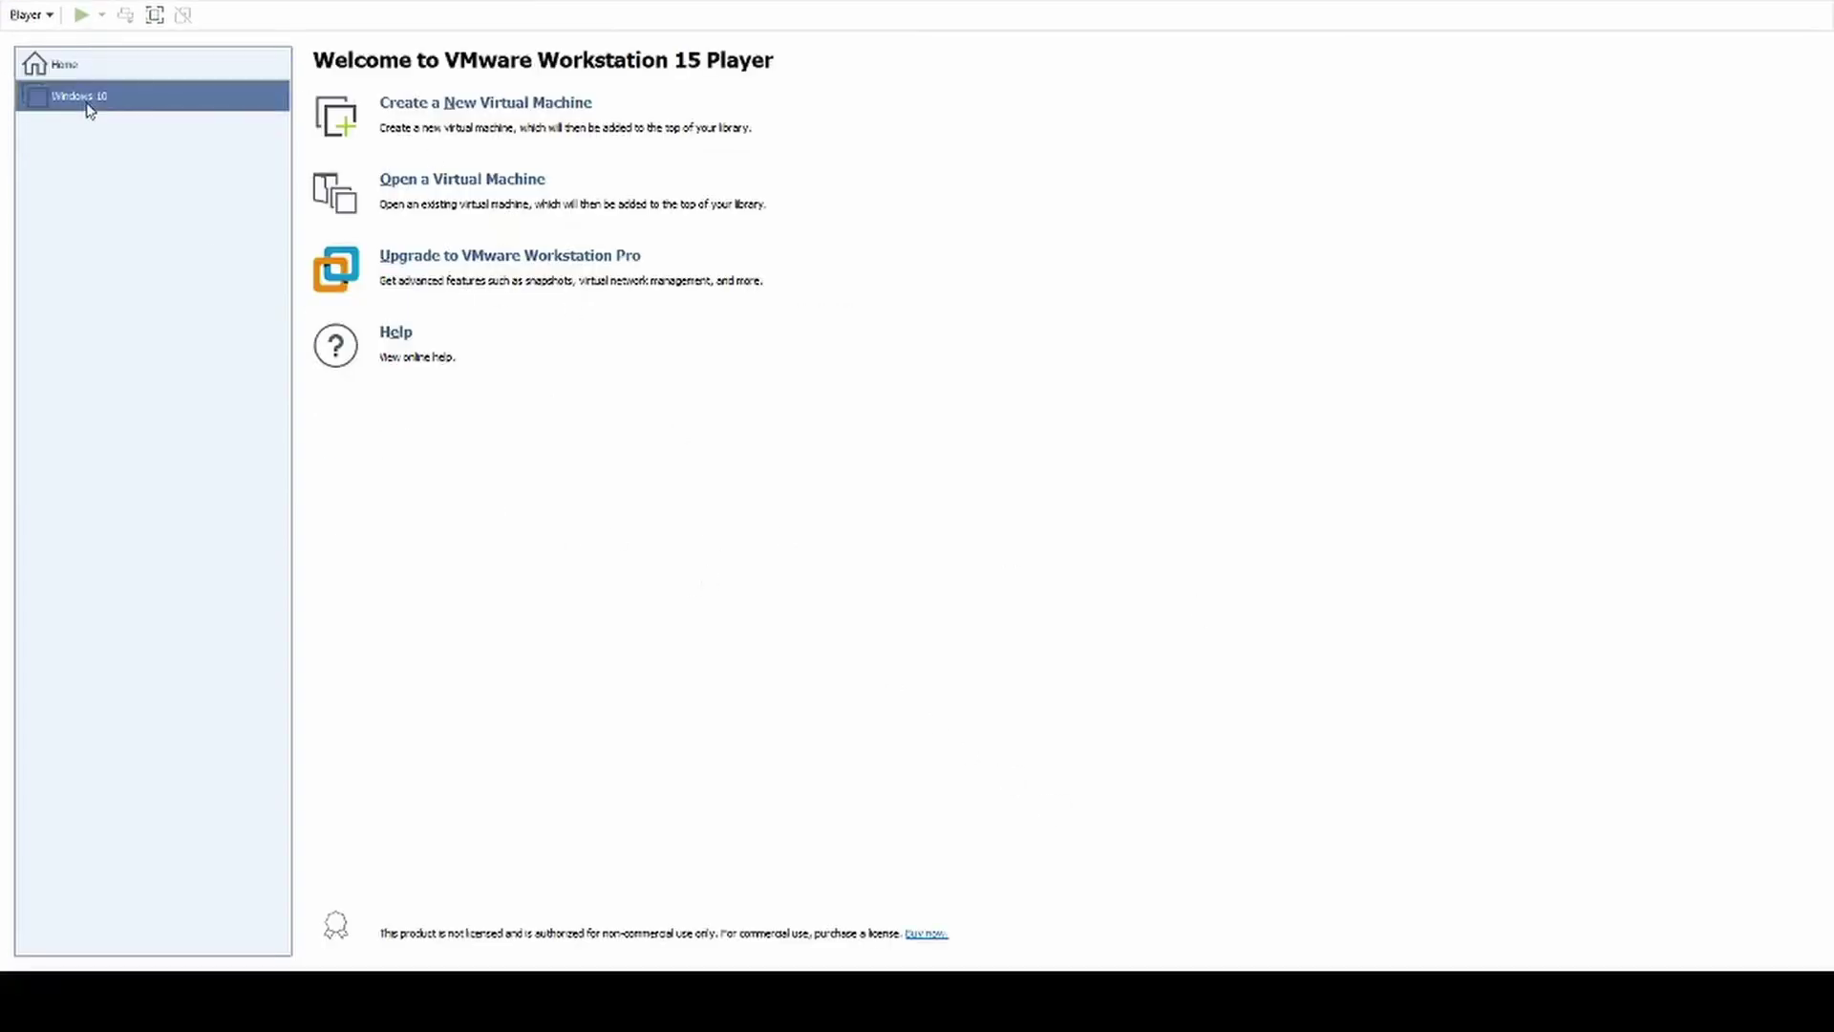